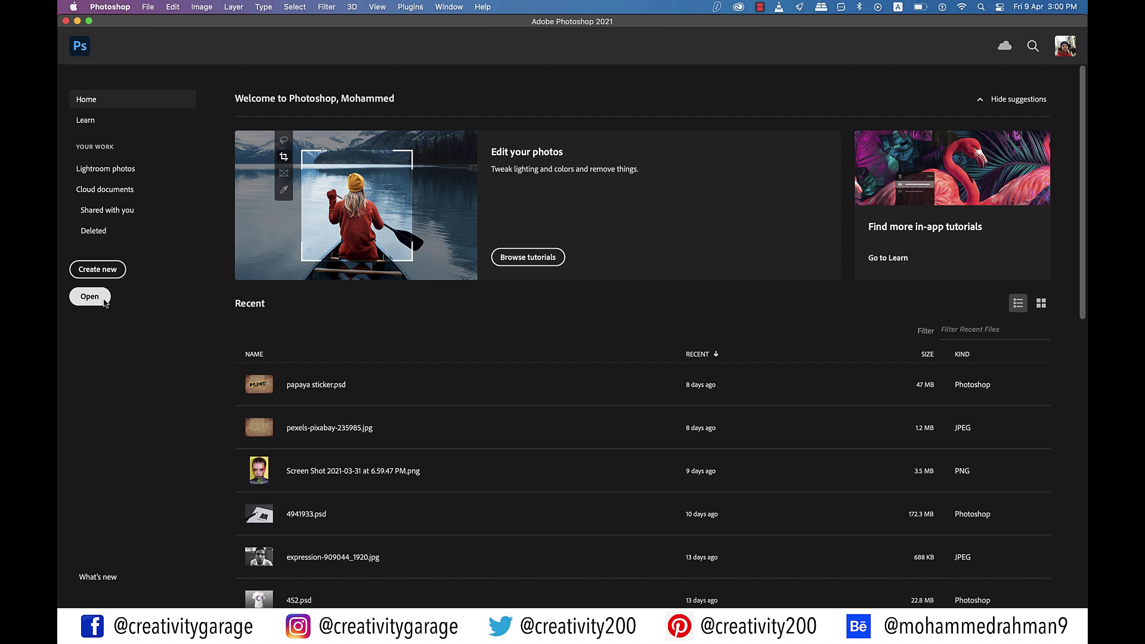
- Open pexels-pixabay-209251.jpg from the chrome folder
{"action": "left_click", "coordinate": [105, 303]}
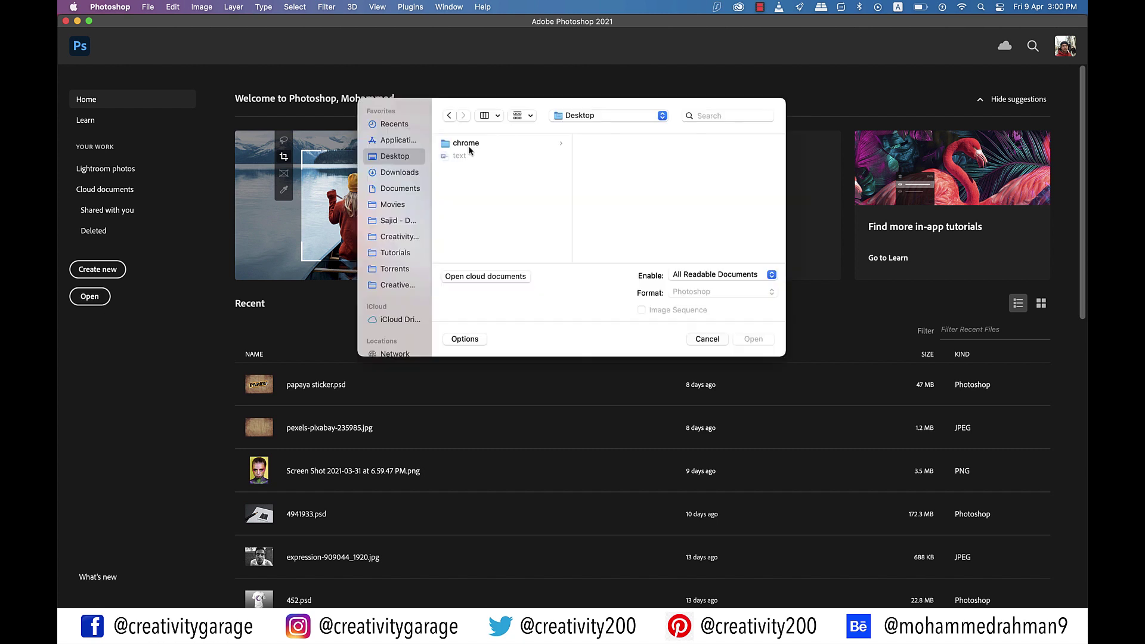
{"action": "left_click", "coordinate": [468, 143]}
{"action": "left_click", "coordinate": [641, 150]}
{"action": "left_click", "coordinate": [638, 156]}
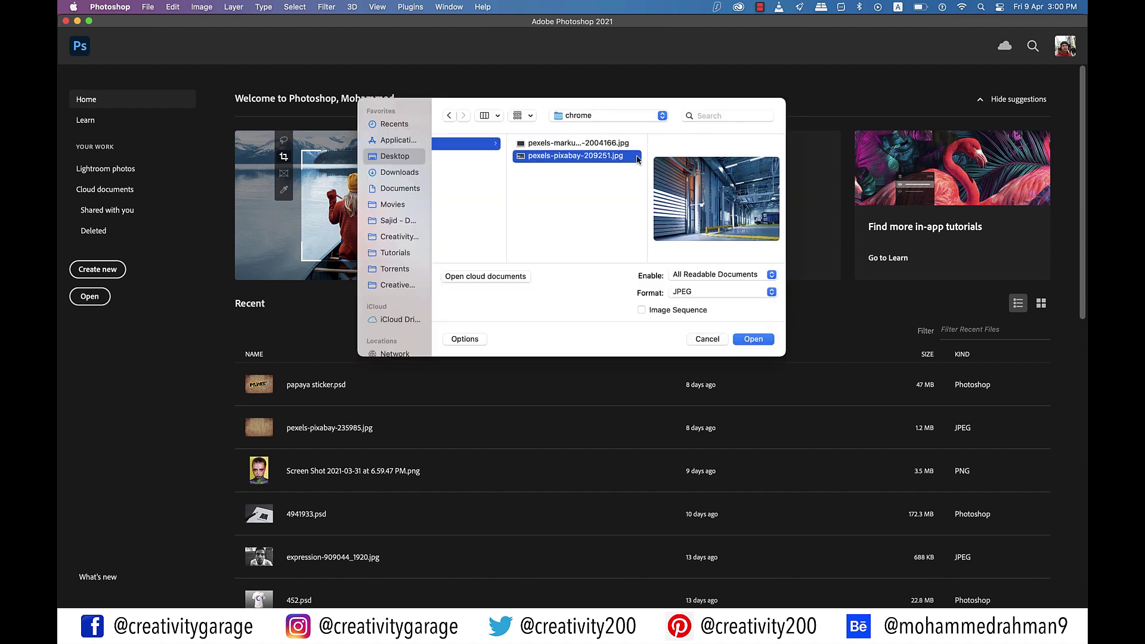
{"action": "left_click", "coordinate": [753, 338]}
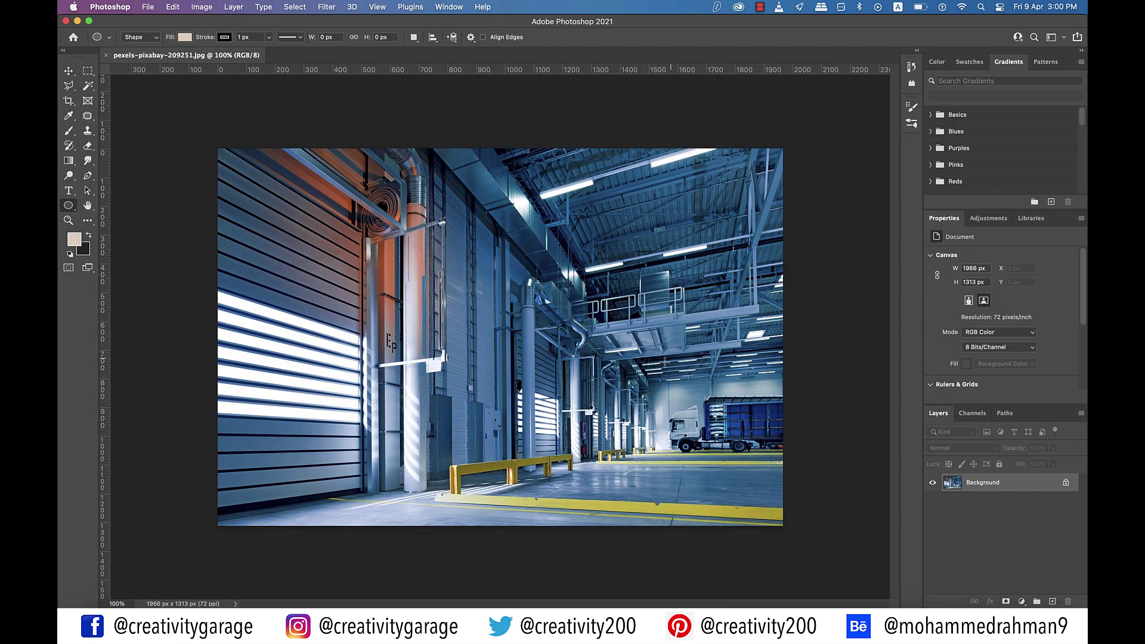
- Apply a Pond Ripples ZigZag distortion to the photo with Amount 20 and 5 ridges
{"action": "left_click", "coordinate": [328, 8]}
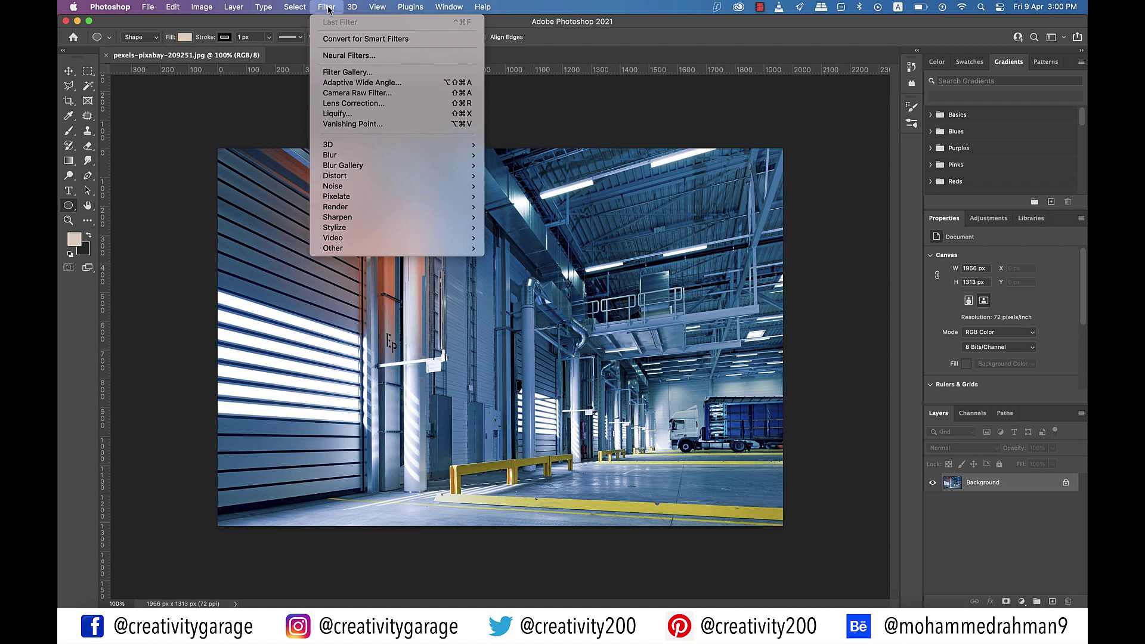
{"action": "mouse_move", "coordinate": [411, 179]}
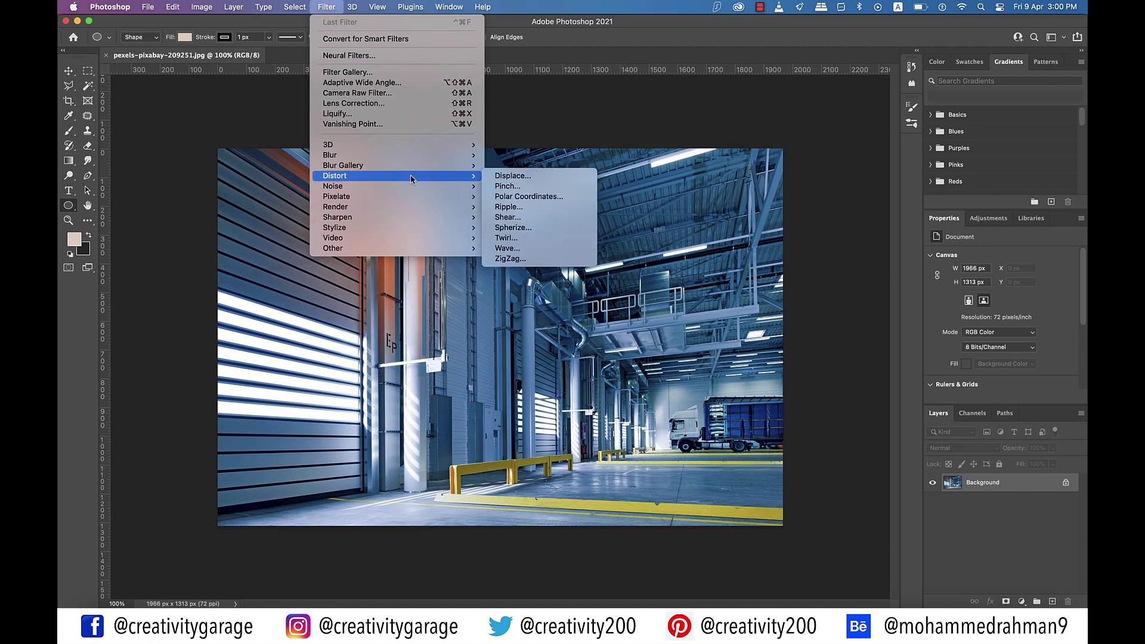
{"action": "left_click", "coordinate": [525, 263]}
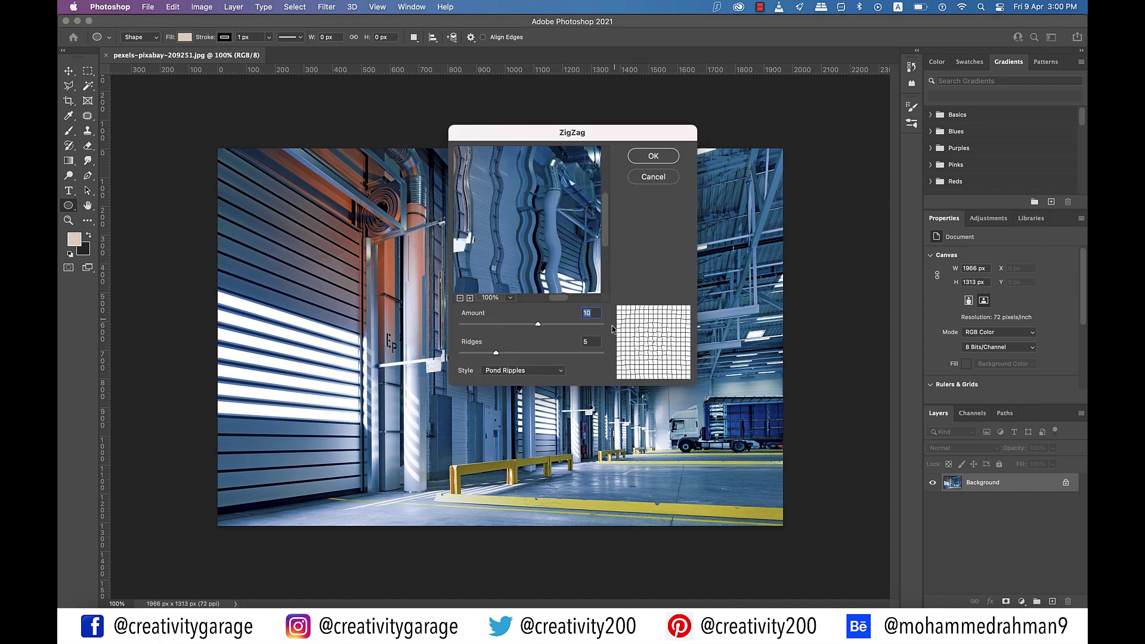
{"action": "type", "text": "20"}
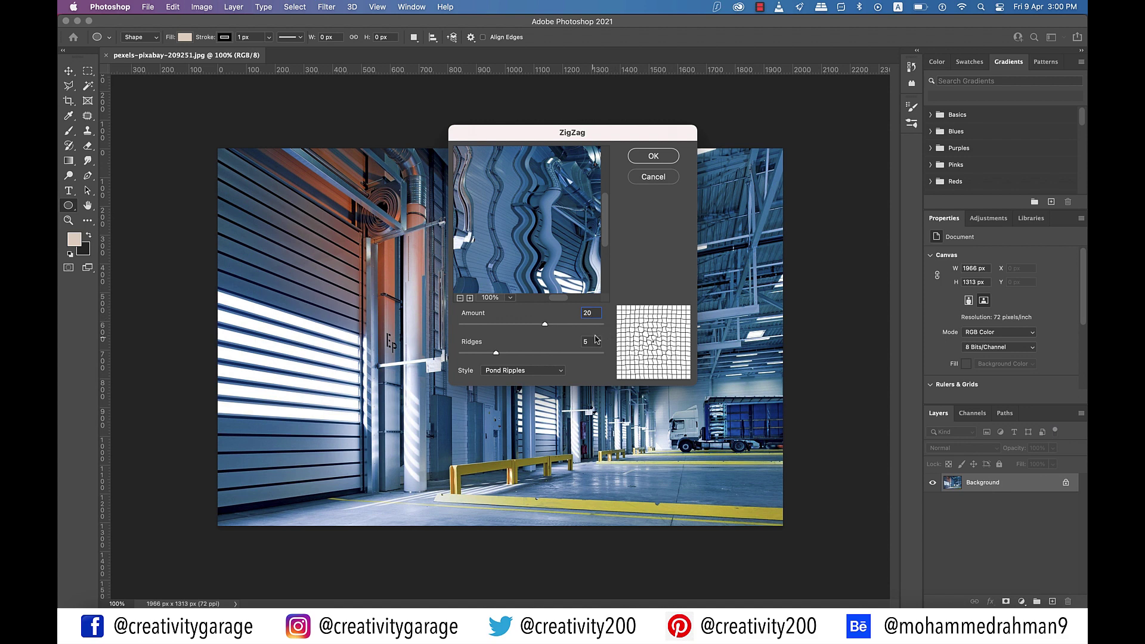
{"action": "left_click", "coordinate": [651, 157]}
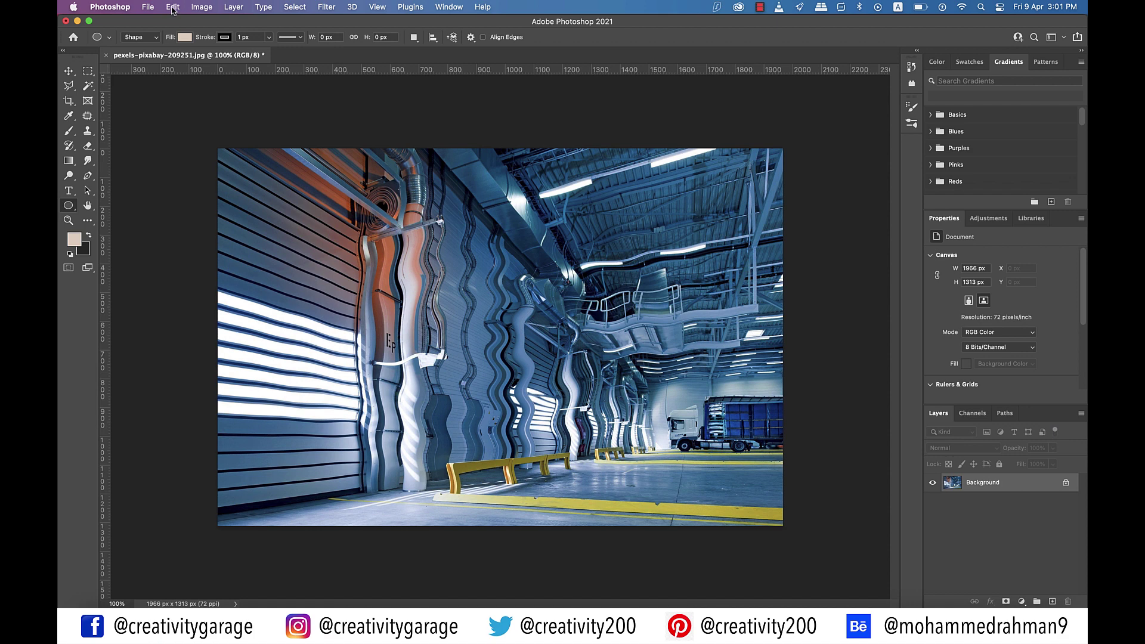
{"action": "left_click", "coordinate": [171, 8]}
{"action": "left_click", "coordinate": [207, 319]}
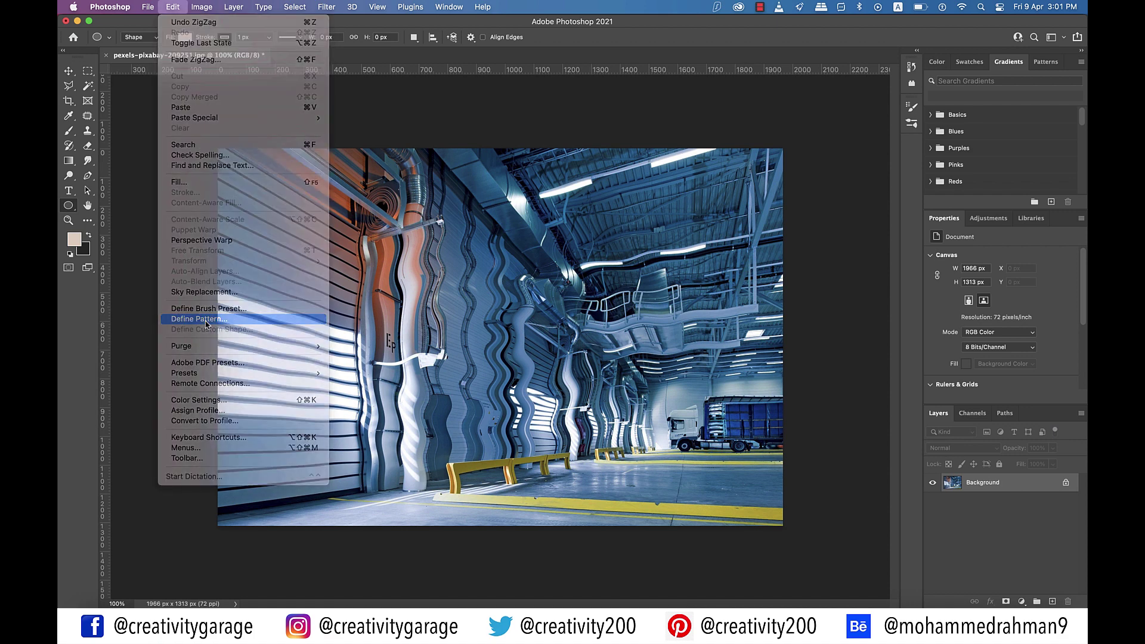
{"action": "type", "text": "Reflec"}
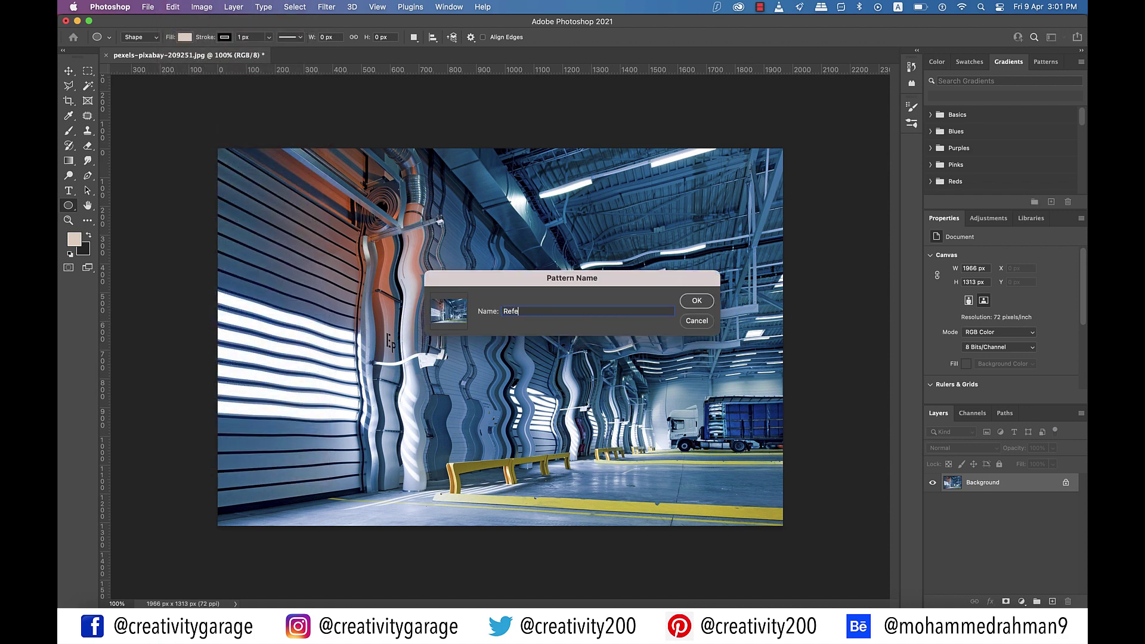
{"action": "type", "text": "tio"}
{"action": "key", "text": "BackSpace"}
{"action": "key", "text": "BackSpace"}
{"action": "type", "text": "ion Pattern"}
{"action": "left_click", "coordinate": [696, 301]}
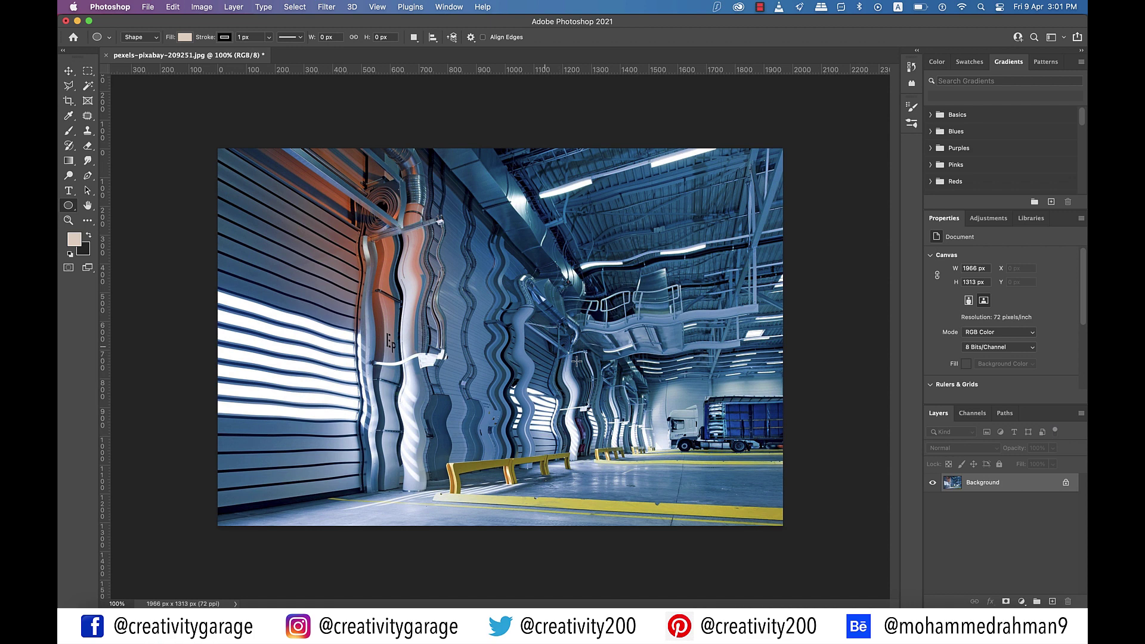
- Create a new white document 950 px wide and 650 px high
{"action": "left_click", "coordinate": [148, 8]}
{"action": "left_click", "coordinate": [149, 22]}
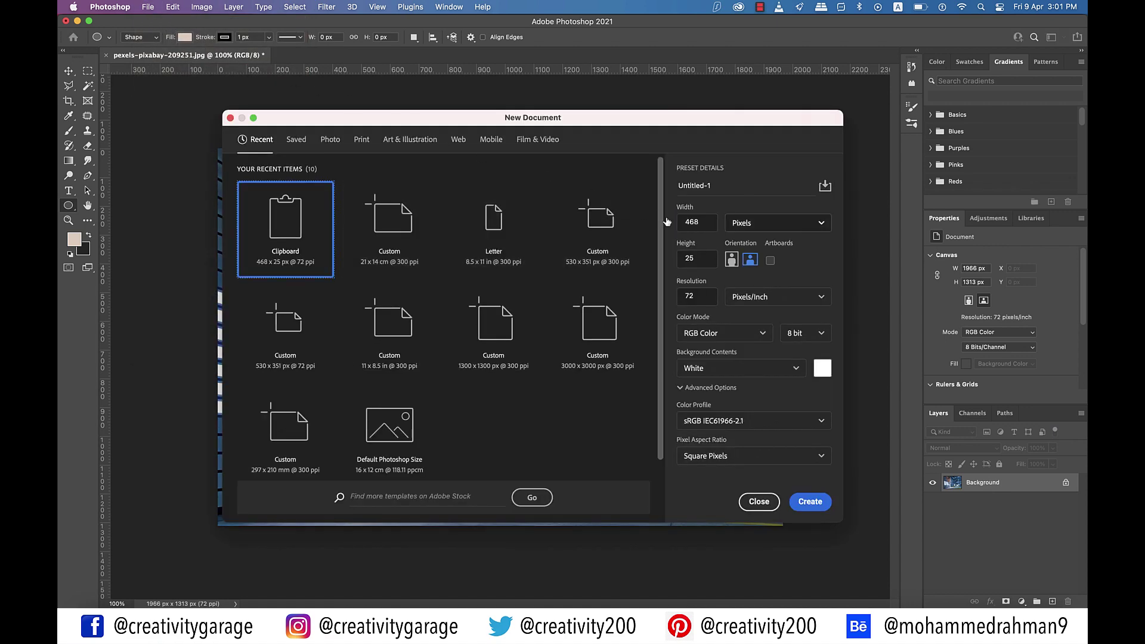
{"action": "double_click", "coordinate": [685, 224]}
{"action": "type", "text": "950"}
{"action": "key", "text": "Tab"}
{"action": "type", "text": "650"}
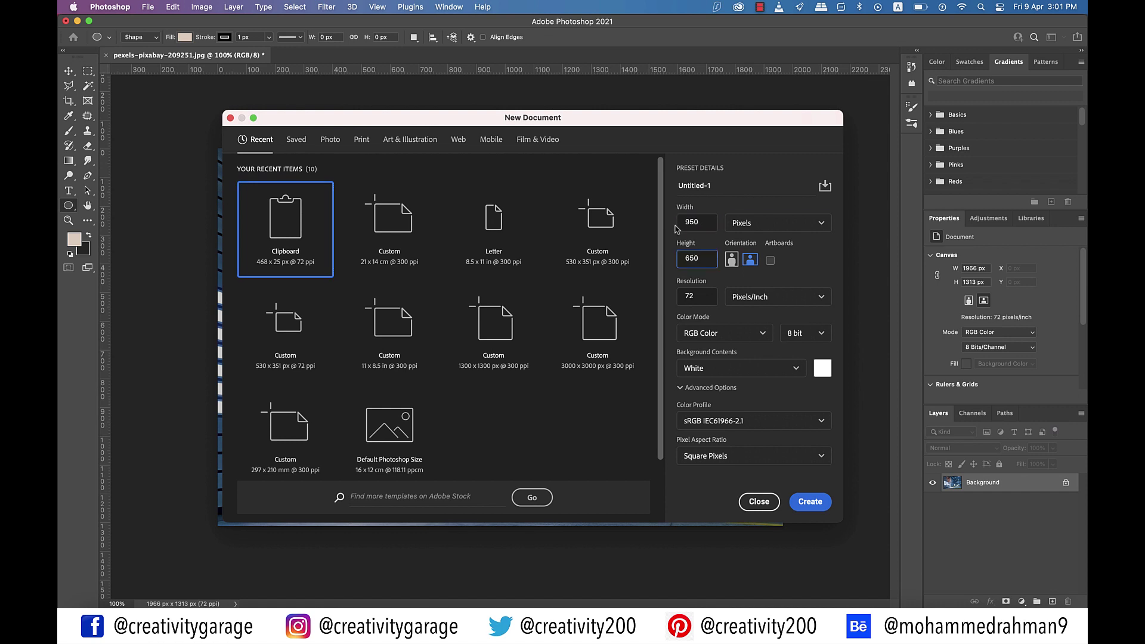
{"action": "left_click", "coordinate": [810, 502]}
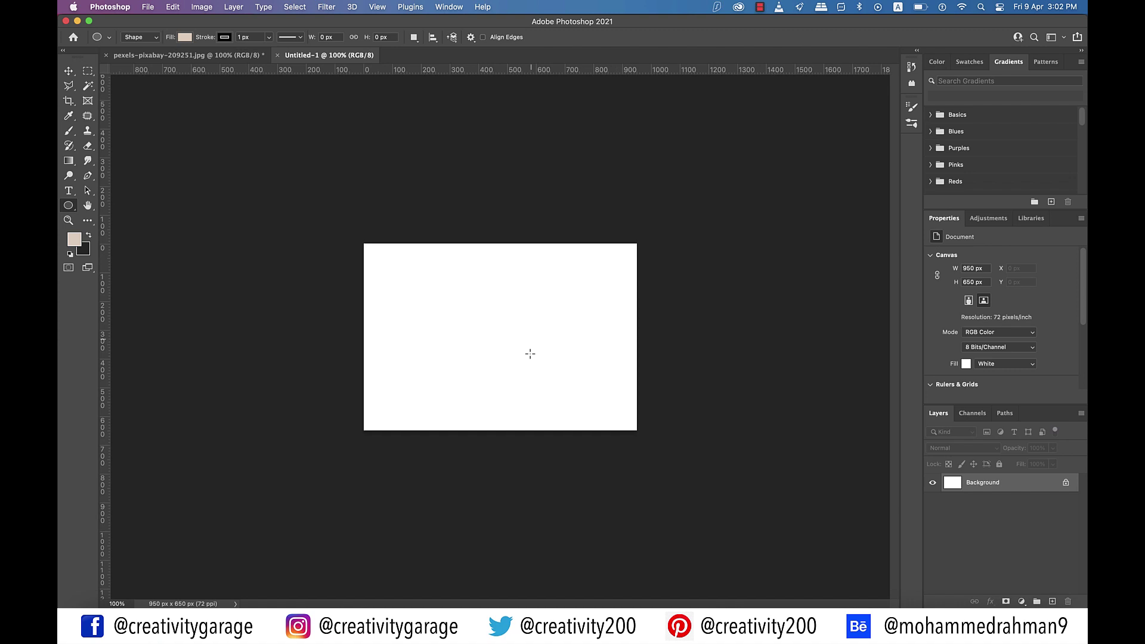
{"action": "scroll", "coordinate": [531, 354], "scroll_direction": "up", "scroll_amount": 3}
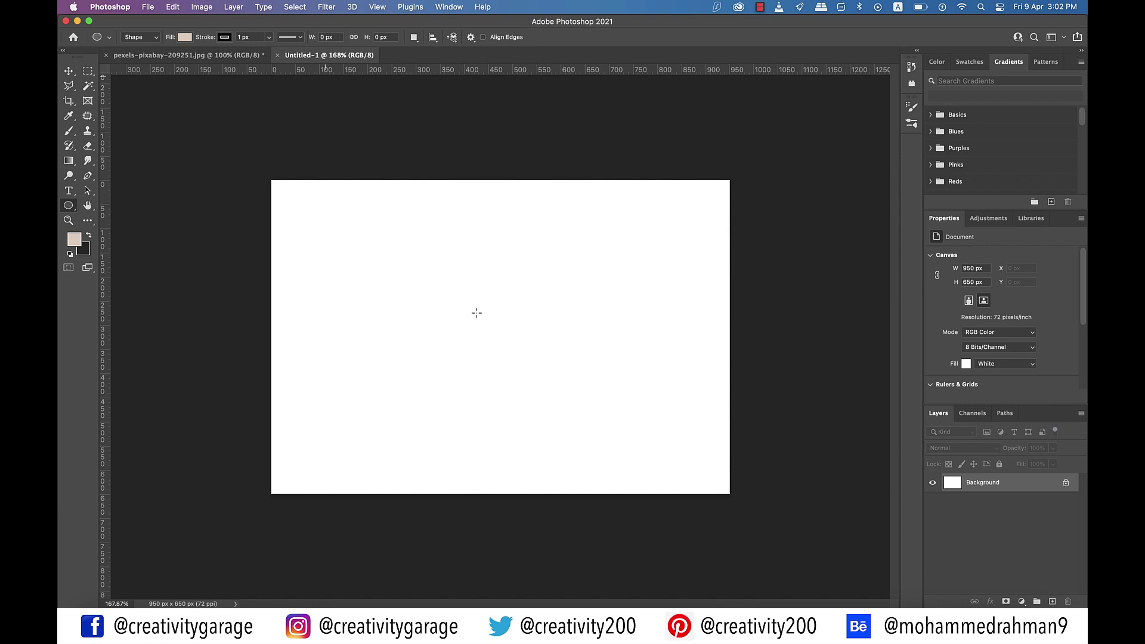
- Open the cracked-ground image pexels-markus-spiske-2004166.jpg
{"action": "left_click", "coordinate": [147, 9]}
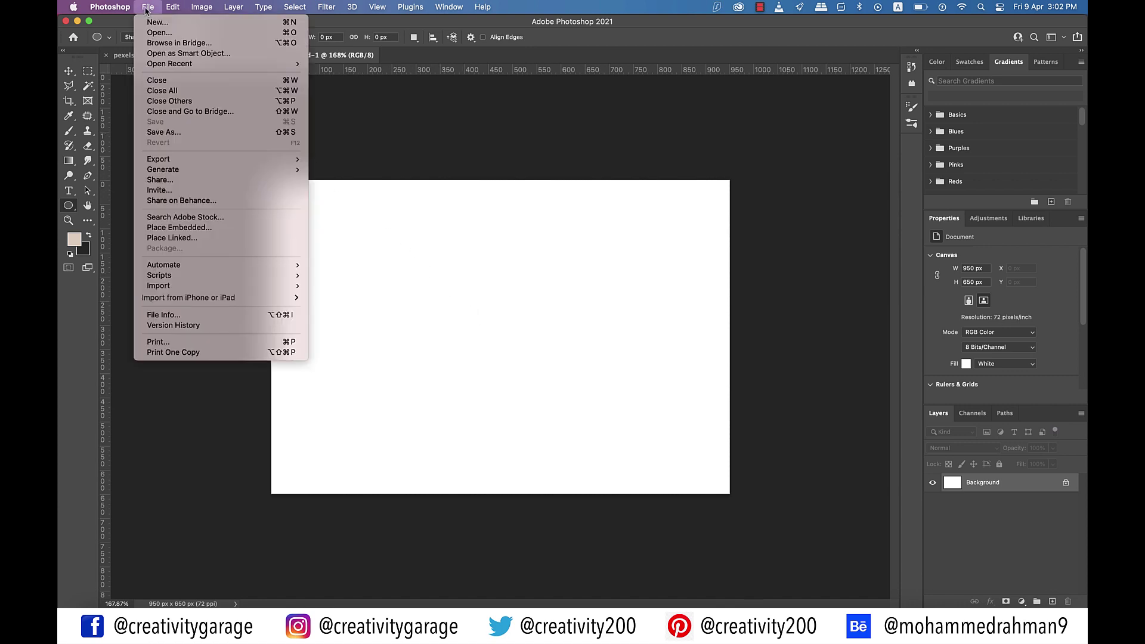
{"action": "left_click", "coordinate": [149, 34]}
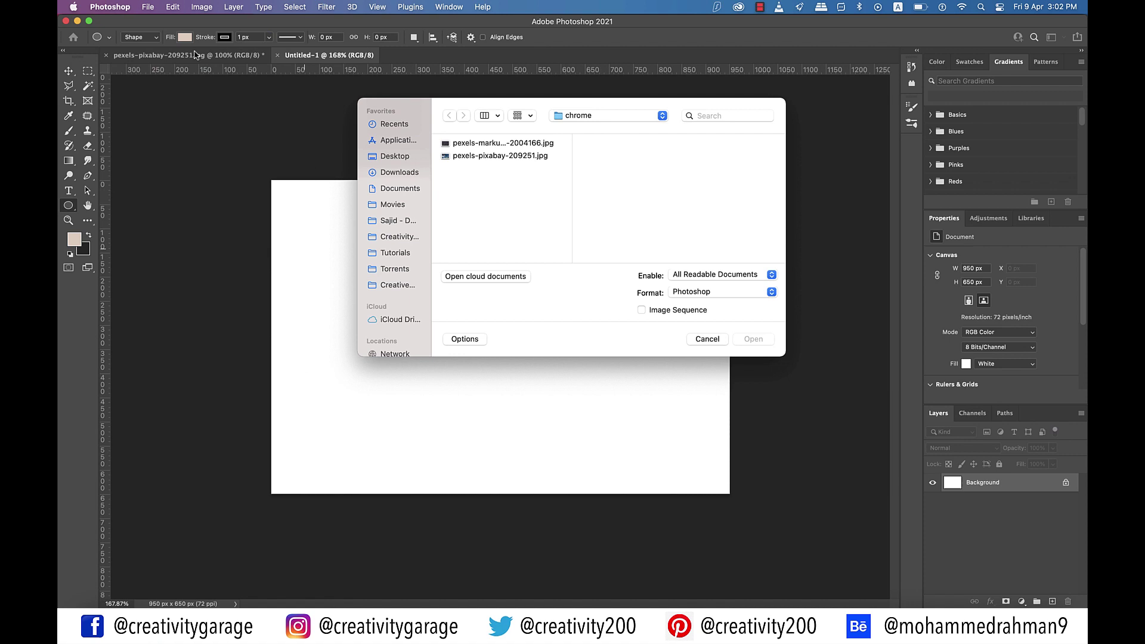
{"action": "left_click", "coordinate": [483, 145]}
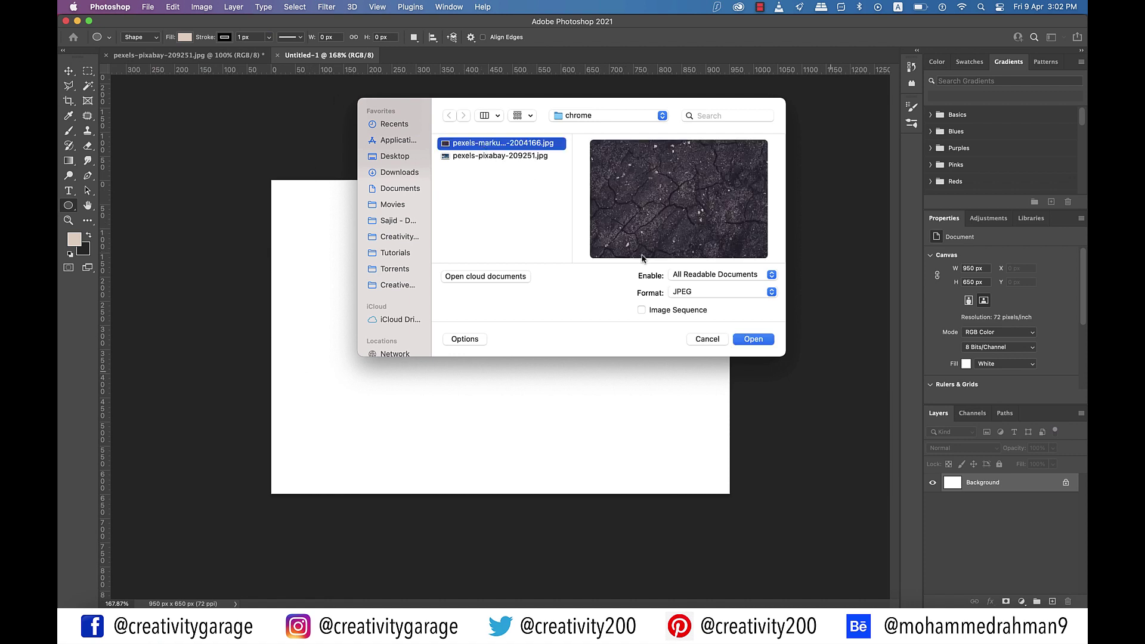
{"action": "left_click", "coordinate": [765, 339]}
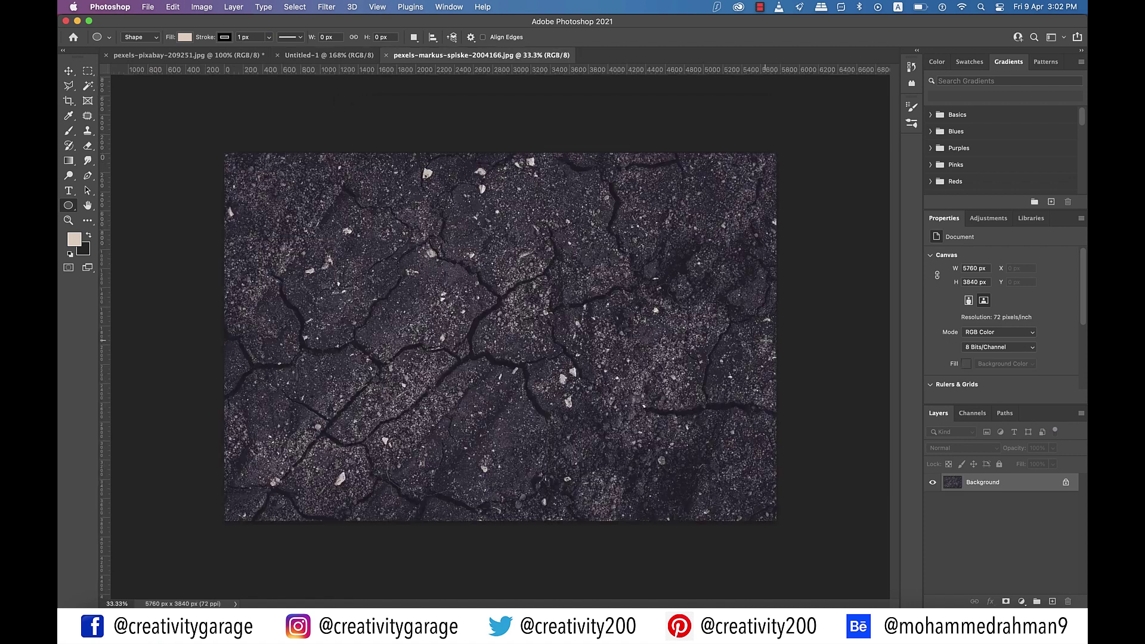
- Drag the cracked-ground image into Untitled-1 as Layer 1 with the Move tool
{"action": "key", "text": "v"}
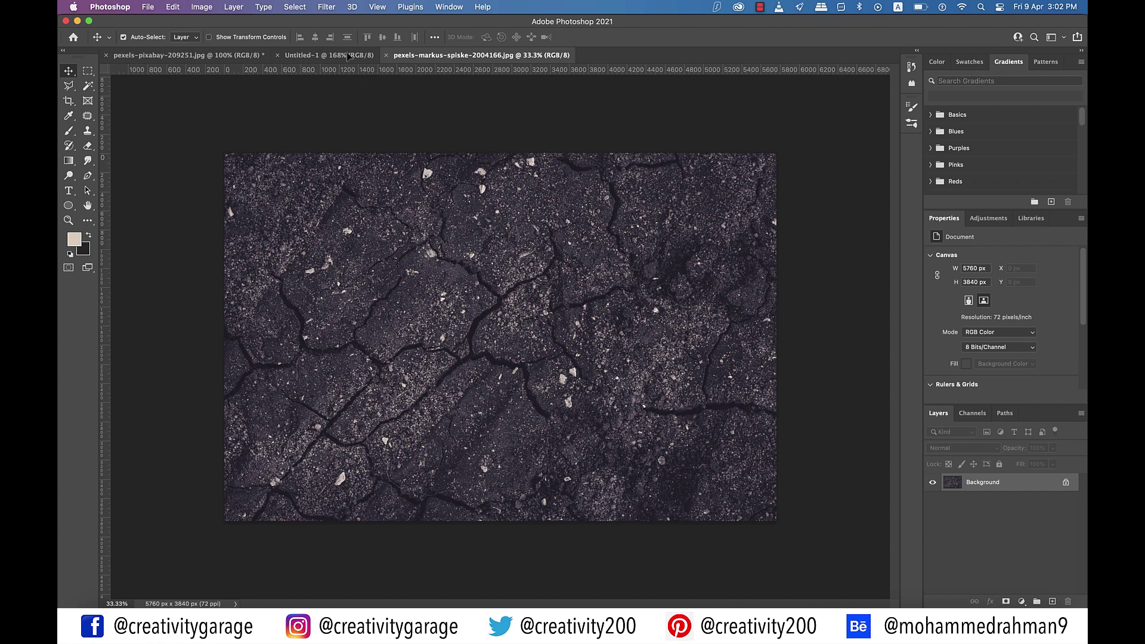
{"action": "left_click", "coordinate": [347, 55]}
{"action": "left_click_drag", "start_coordinate": [499, 345], "coordinate": [501, 348]}
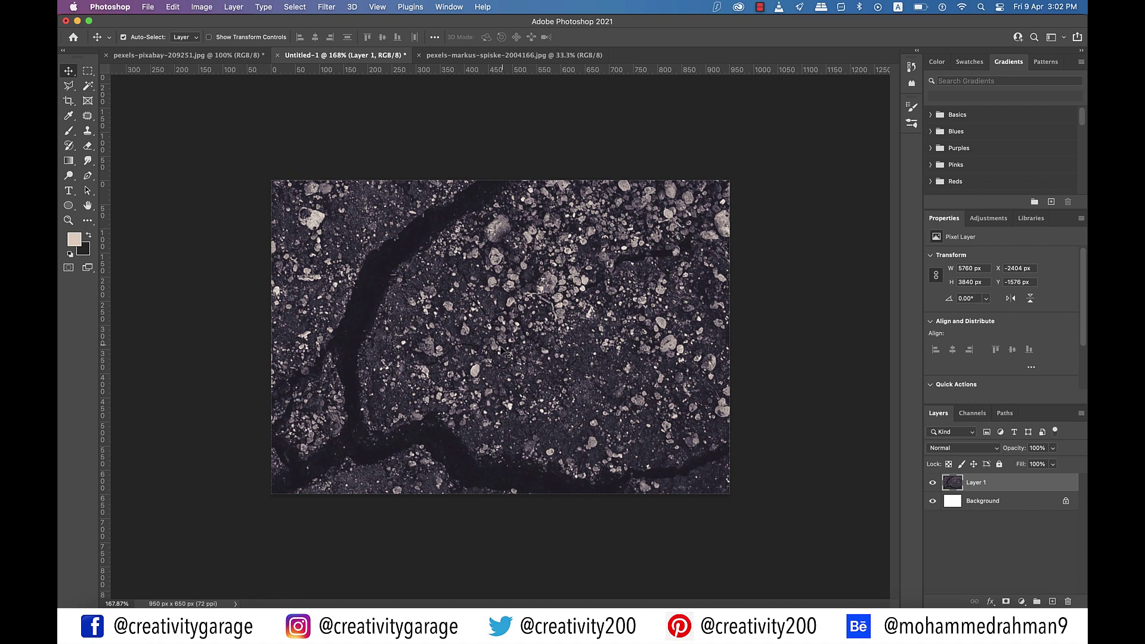
{"action": "scroll", "coordinate": [501, 349], "scroll_direction": "down", "scroll_amount": 5}
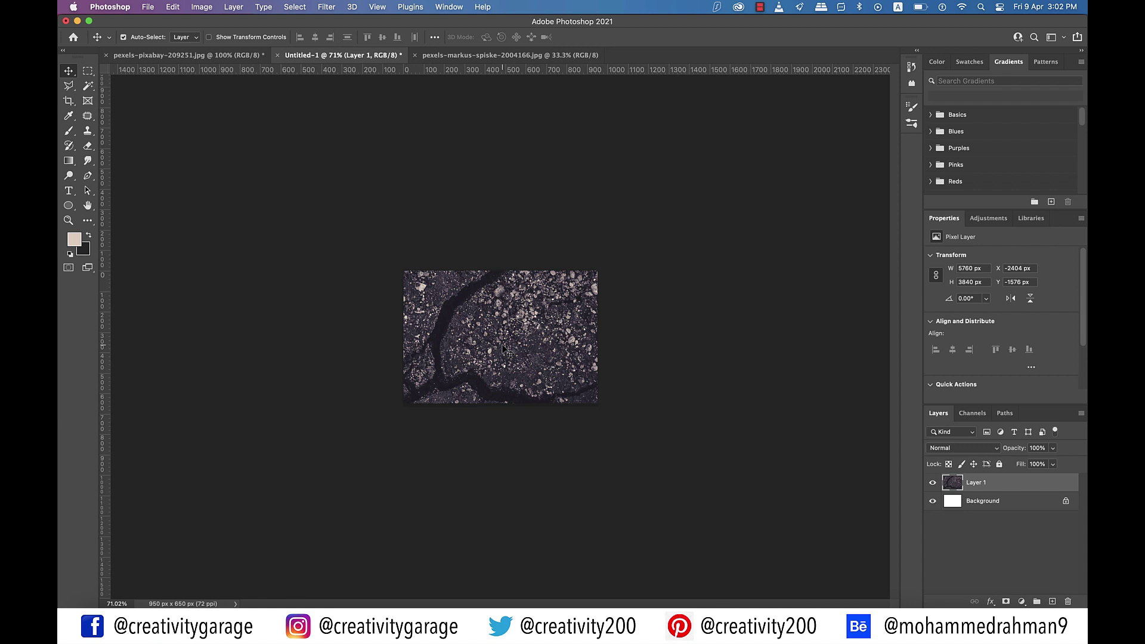
- Free Transform Layer 1 to 982 × 655 px so it covers the whole canvas
{"action": "left_click", "coordinate": [172, 6]}
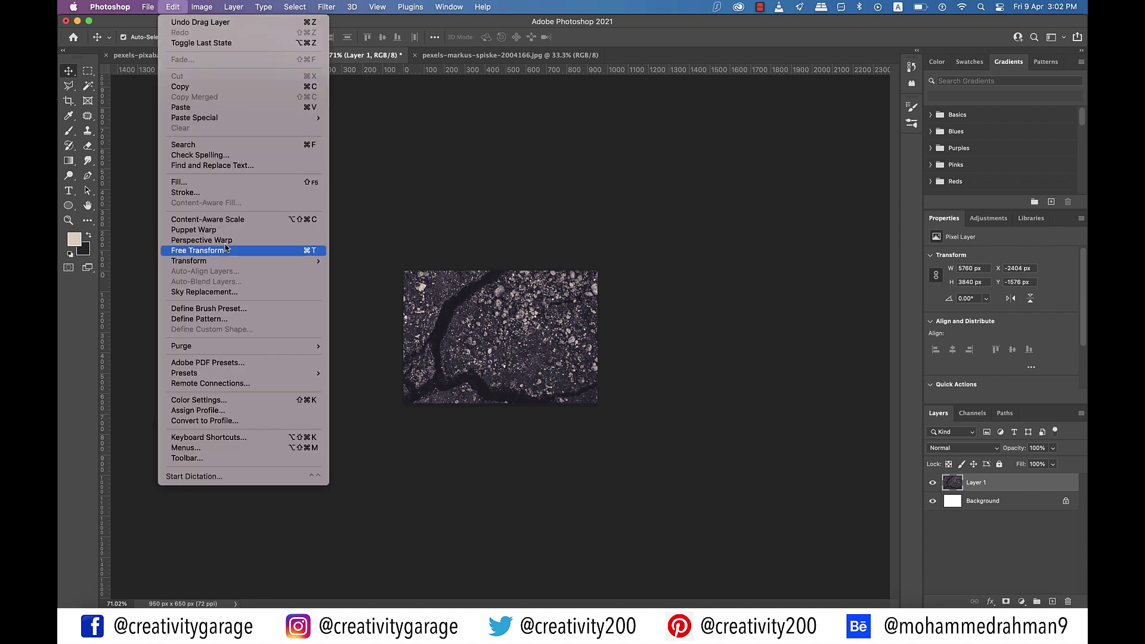
{"action": "left_click", "coordinate": [311, 251]}
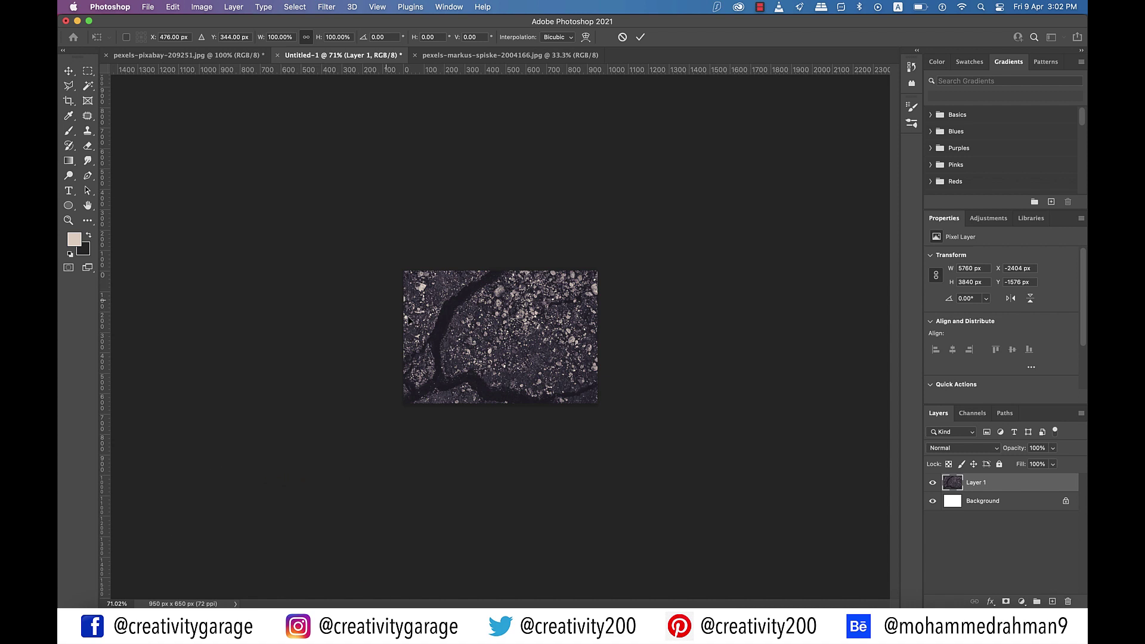
{"action": "key", "text": "super+minus"}
{"action": "key", "text": "super+minus"}
{"action": "key", "text": "super+minus"}
{"action": "key", "text": "super+minus"}
{"action": "key", "text": "super+minus"}
{"action": "key", "text": "super+minus"}
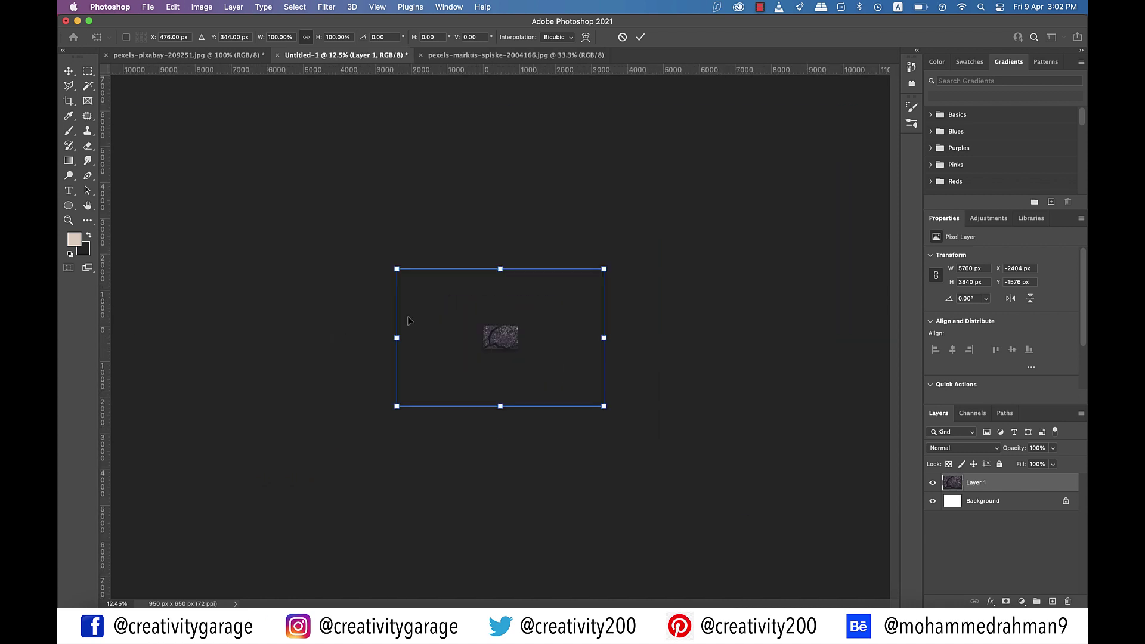
{"action": "left_click_drag", "start_coordinate": [604, 269], "coordinate": [503, 353]}
{"action": "key", "text": "super+0"}
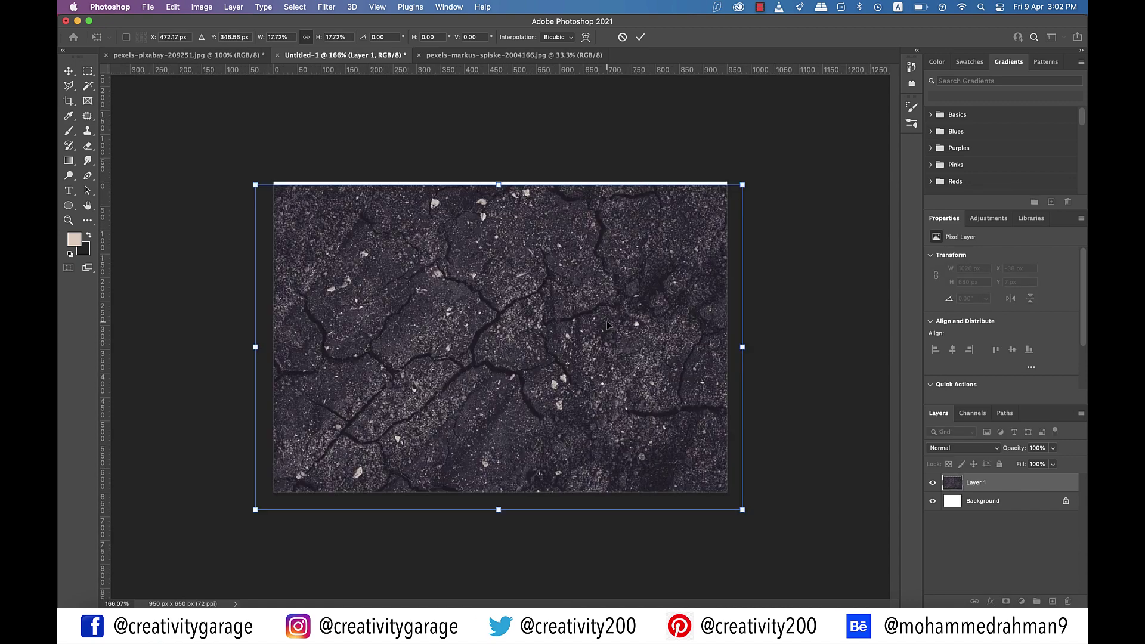
{"action": "left_click_drag", "start_coordinate": [606, 320], "coordinate": [607, 318]}
{"action": "left_click_drag", "start_coordinate": [256, 500], "coordinate": [274, 498]}
{"action": "mouse_move", "coordinate": [742, 486]}
{"action": "left_mouse_down"}
{"action": "mouse_move", "coordinate": [722, 492]}
{"action": "mouse_move", "coordinate": [739, 495]}
{"action": "left_mouse_up"}
{"action": "left_click_drag", "start_coordinate": [627, 413], "coordinate": [619, 413]}
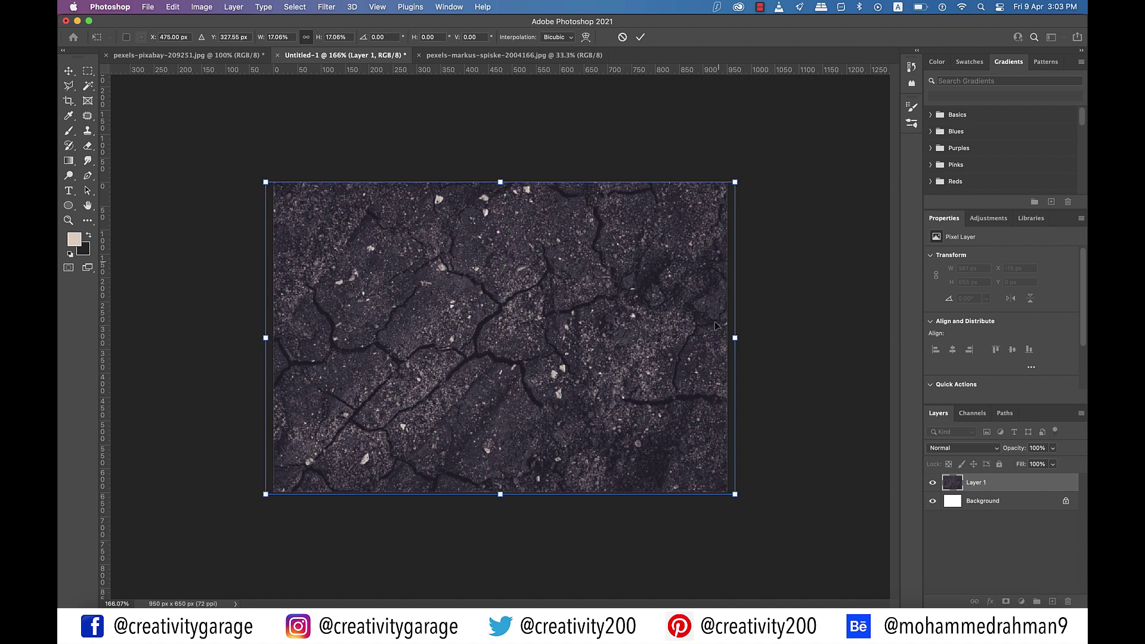
{"action": "left_click", "coordinate": [639, 37]}
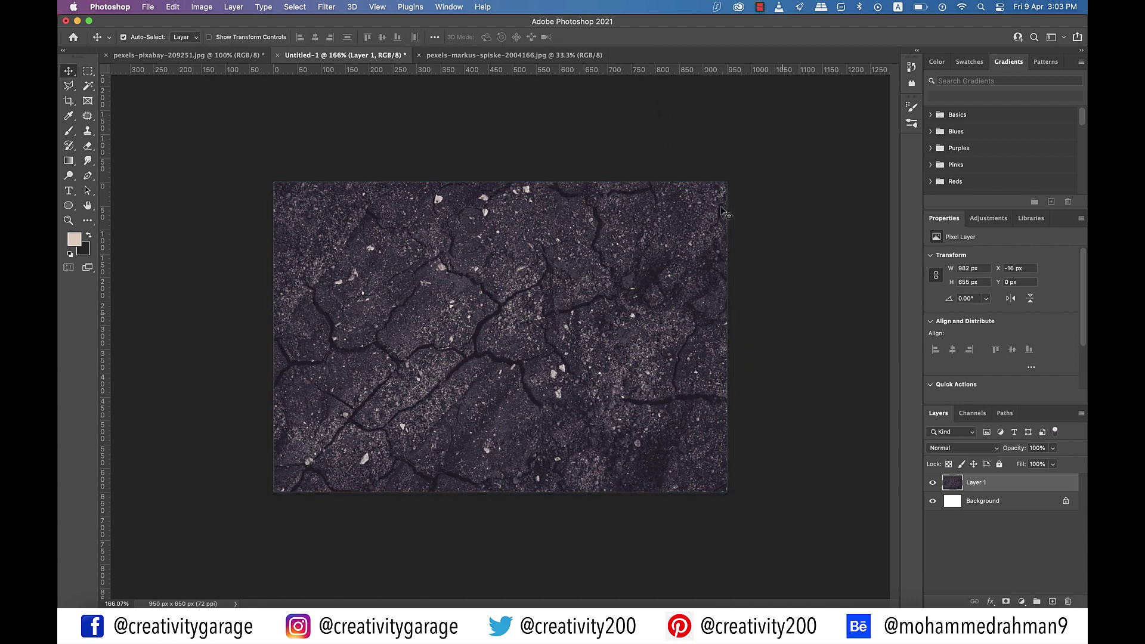
- Add a Multiply Gradient Overlay to Layer 1, Radial style, scale 150%
{"action": "double_click", "coordinate": [1004, 484]}
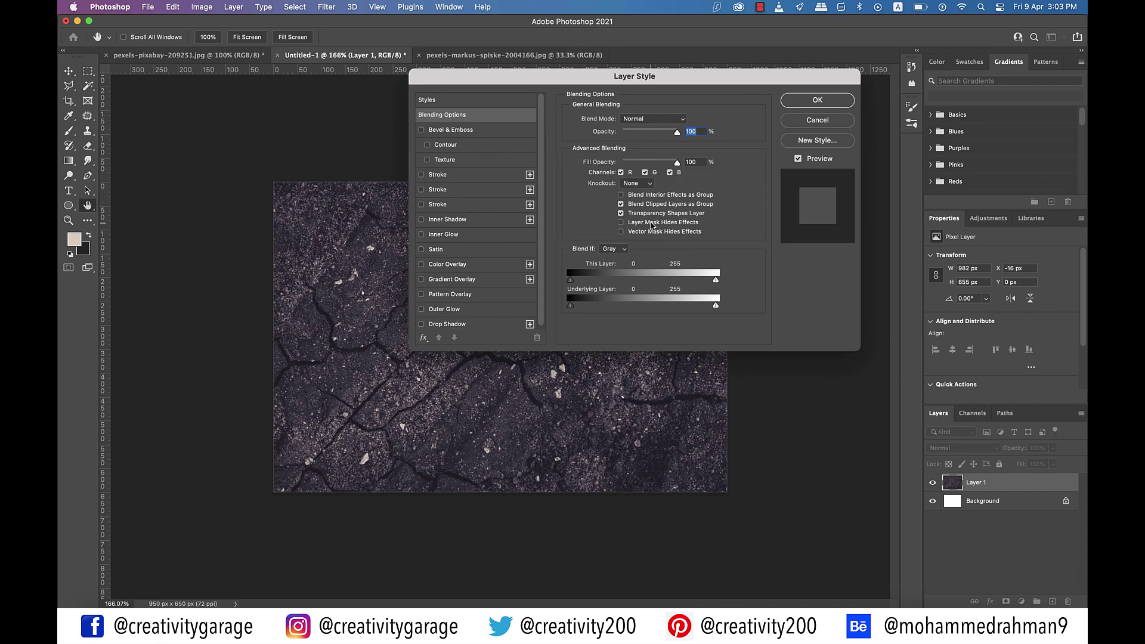
{"action": "left_click", "coordinate": [450, 280]}
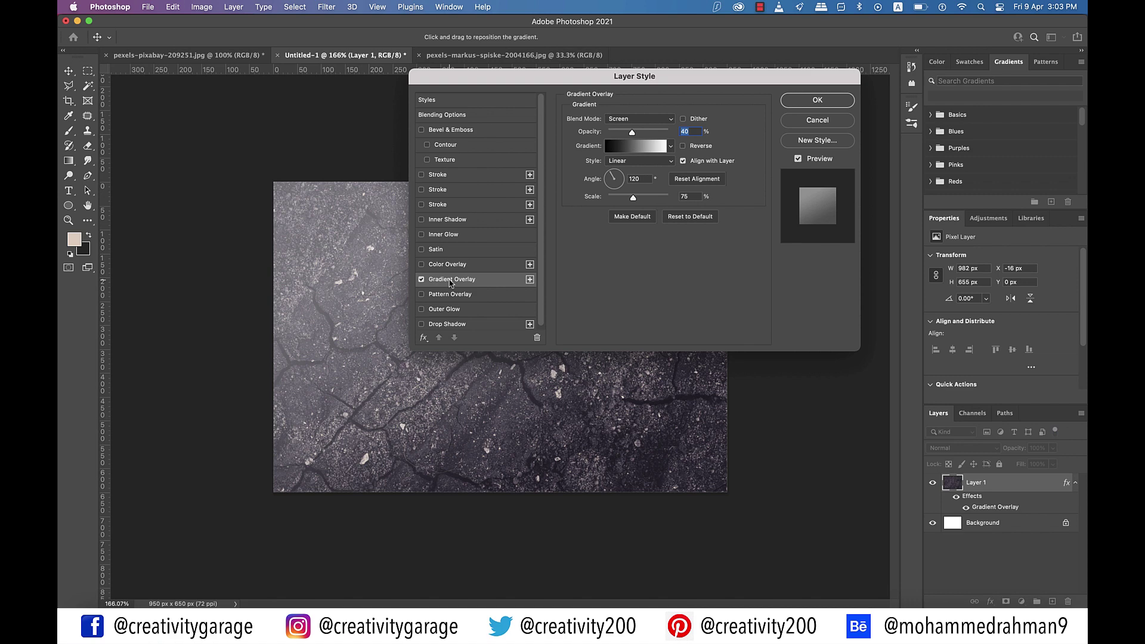
{"action": "left_click", "coordinate": [672, 119]}
{"action": "left_click", "coordinate": [640, 86]}
{"action": "left_click", "coordinate": [653, 161]}
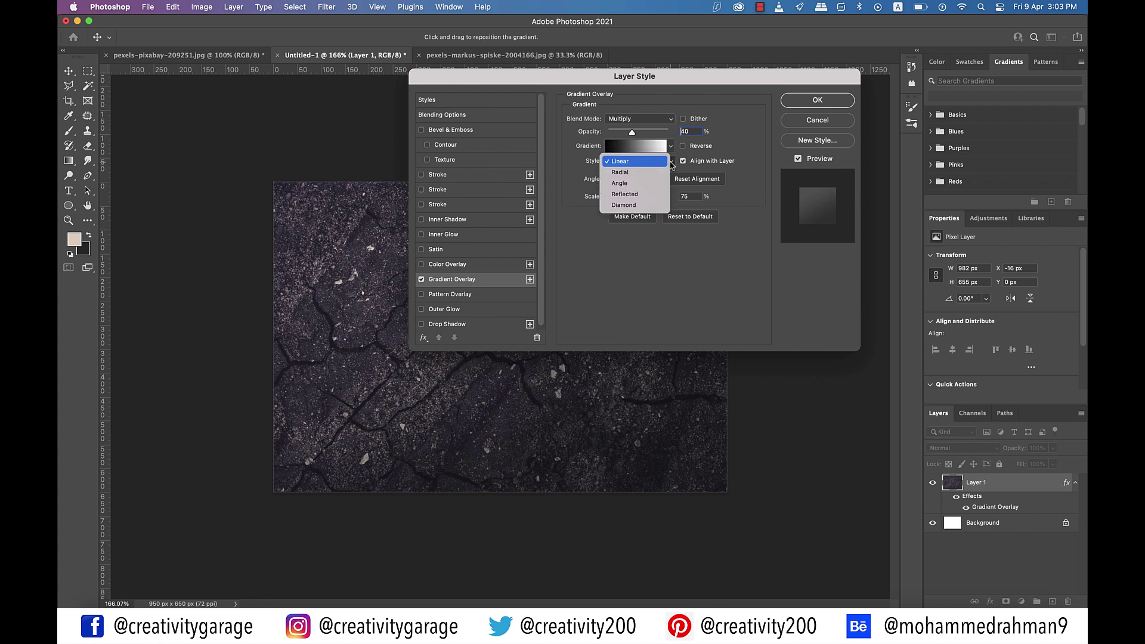
{"action": "left_click", "coordinate": [643, 177]}
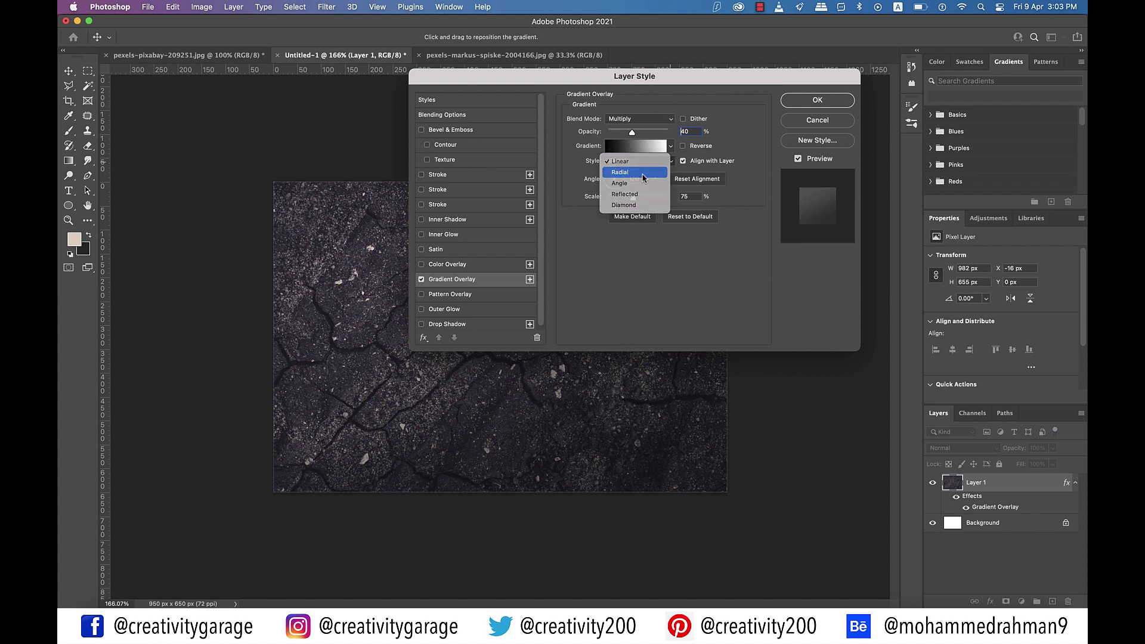
{"action": "left_click_drag", "start_coordinate": [634, 198], "coordinate": [668, 198]}
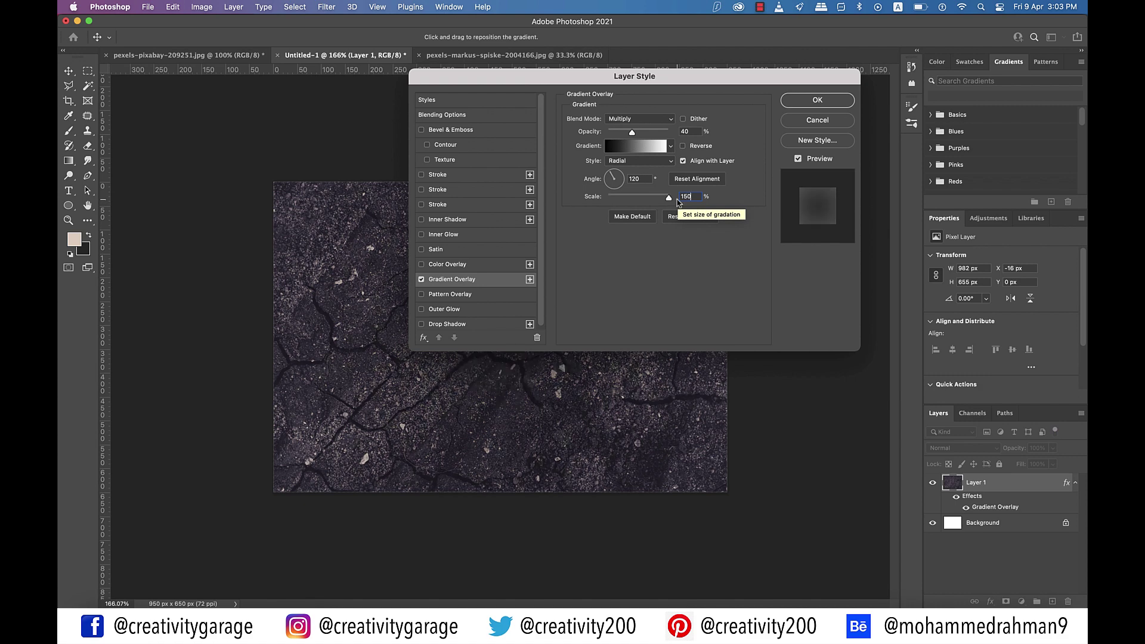
- Set the overlay gradient's stops to near-black 0f0f0f and grey 757575
{"action": "left_click", "coordinate": [643, 149]}
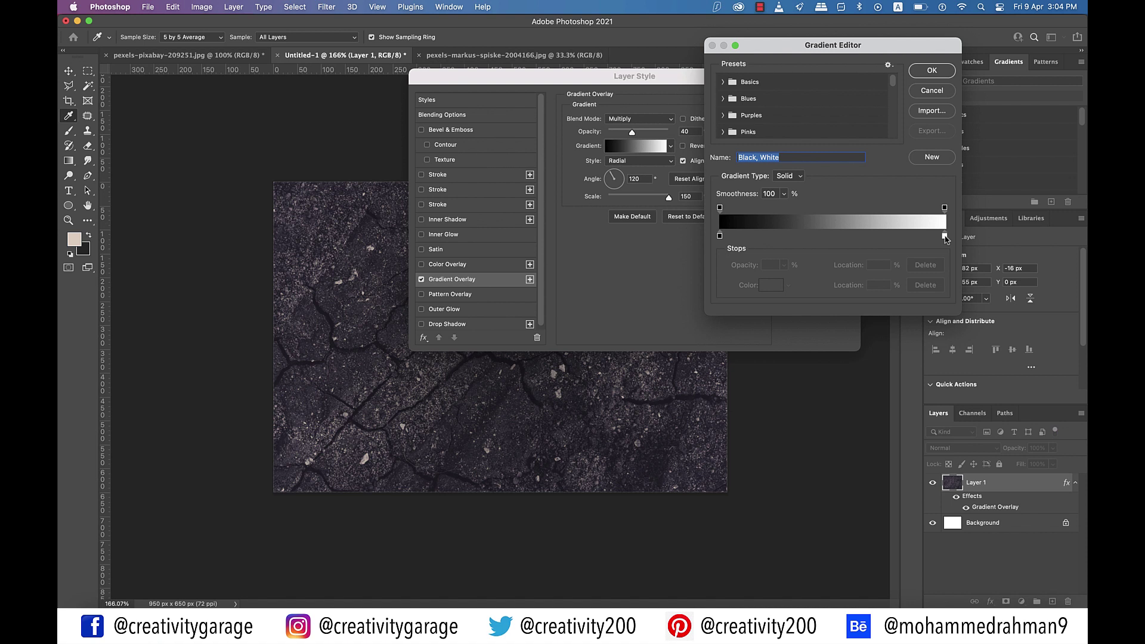
{"action": "left_click", "coordinate": [945, 236]}
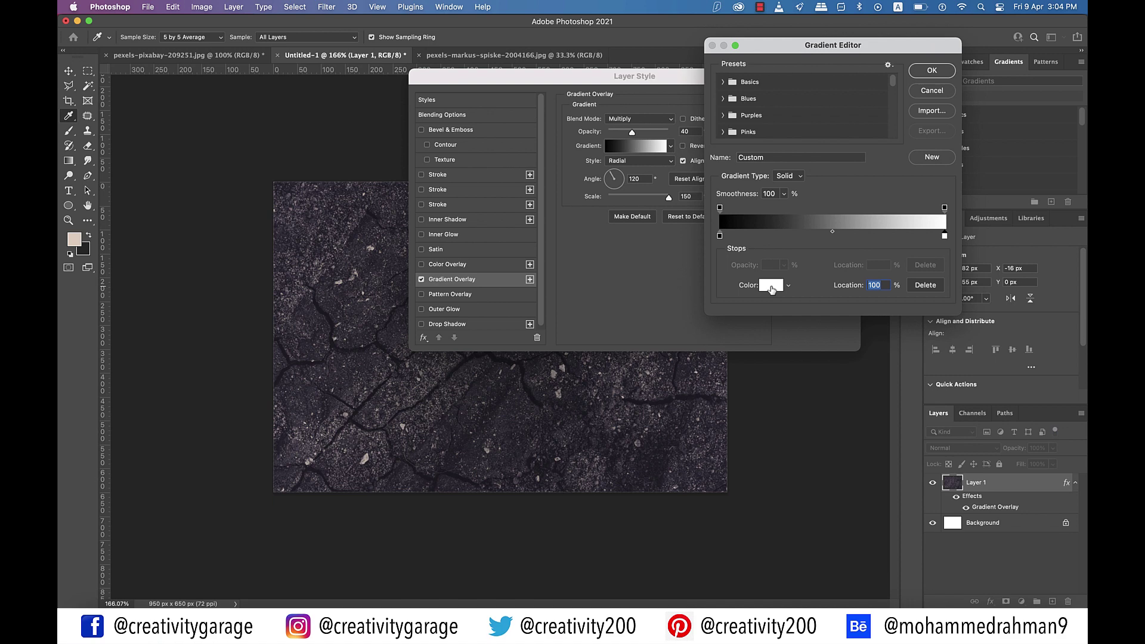
{"action": "left_click", "coordinate": [771, 287]}
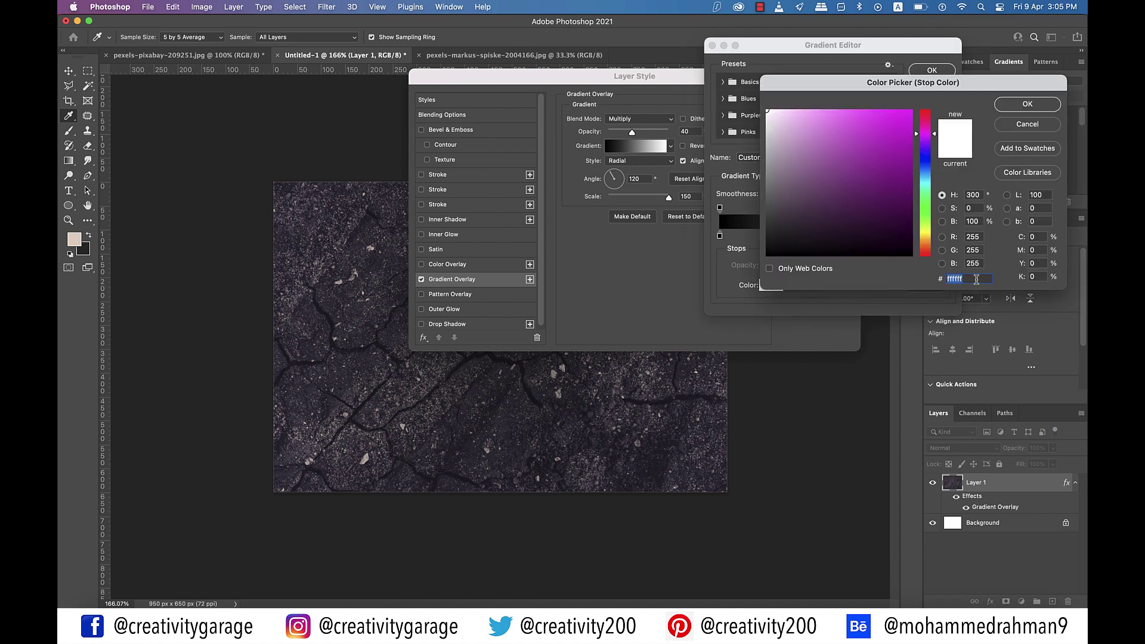
{"action": "type", "text": "7575"}
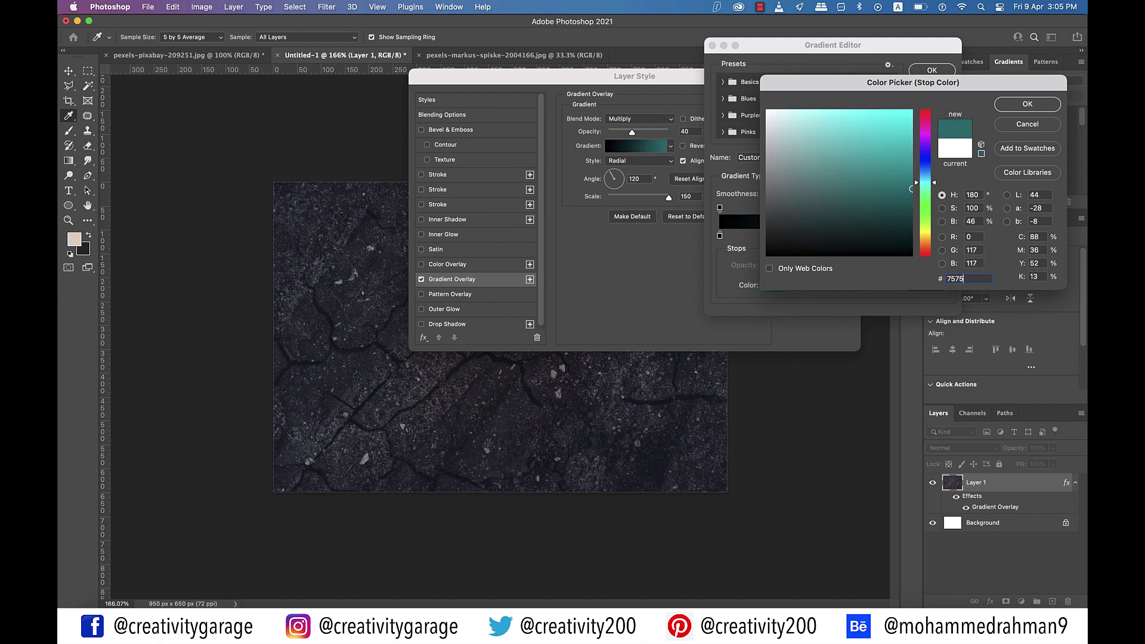
{"action": "type", "text": "75"}
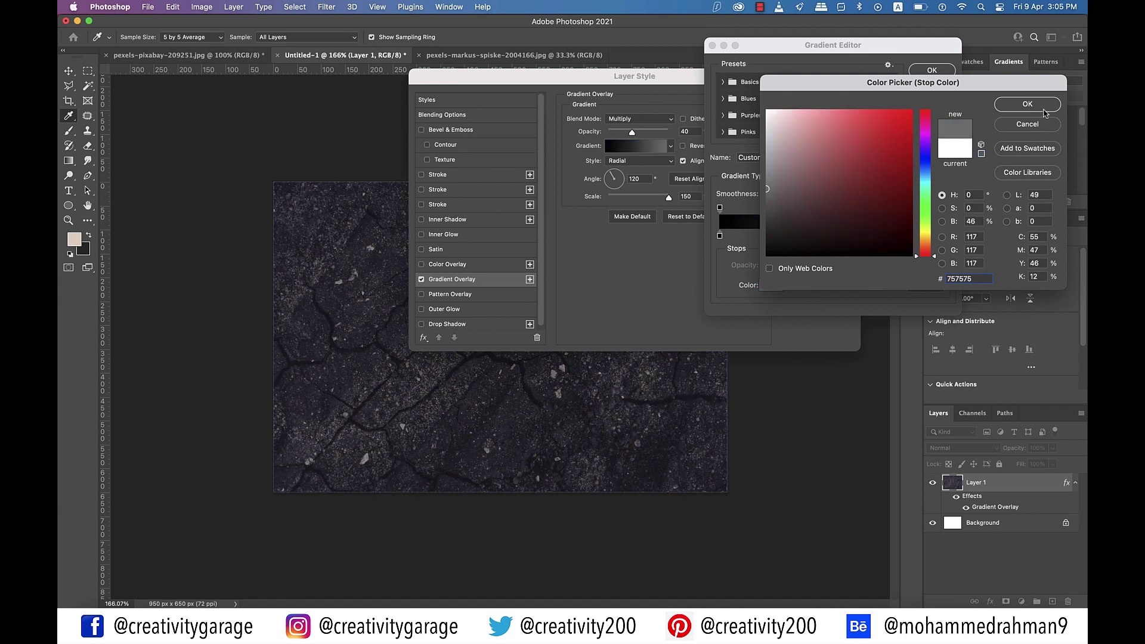
{"action": "left_click", "coordinate": [1042, 110]}
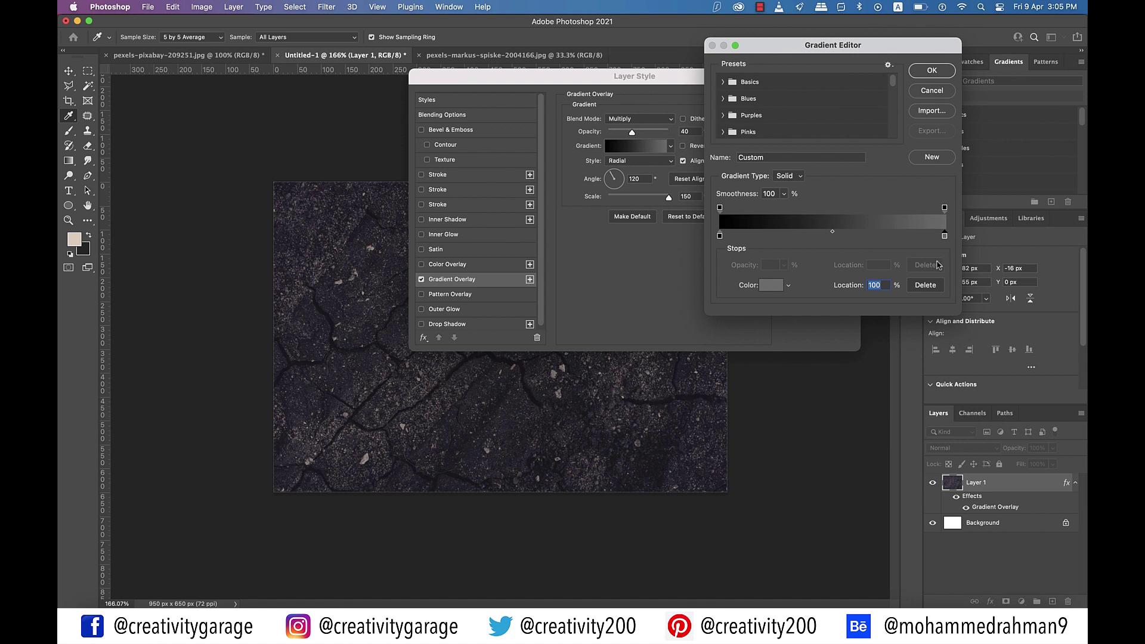
{"action": "left_click", "coordinate": [720, 236]}
{"action": "double_click", "coordinate": [719, 236]}
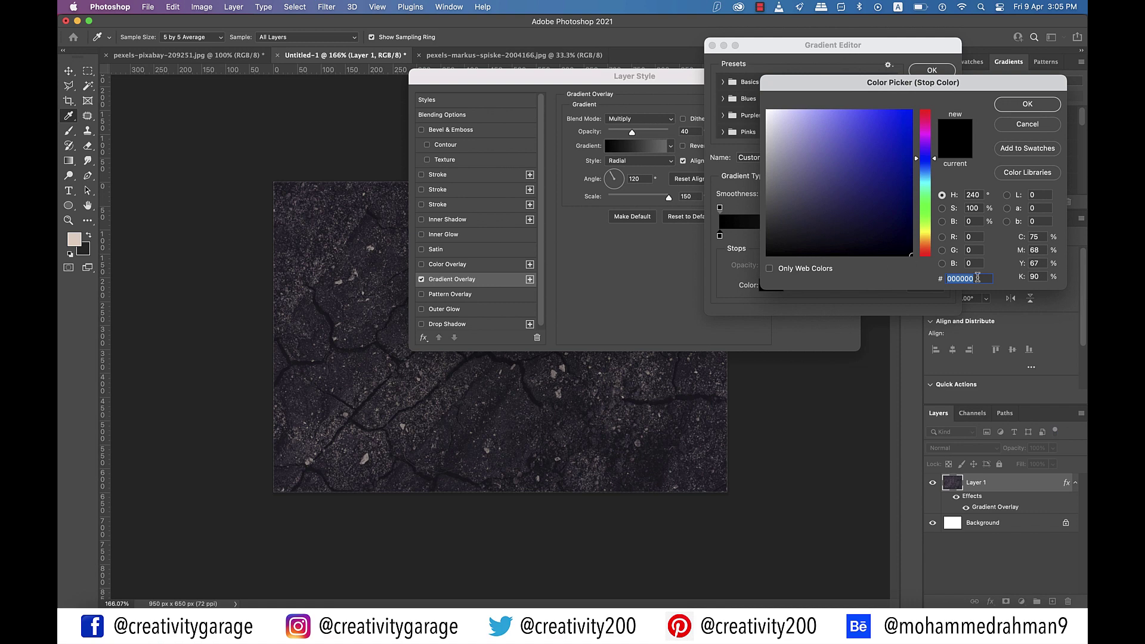
{"action": "type", "text": "0f0f0f"}
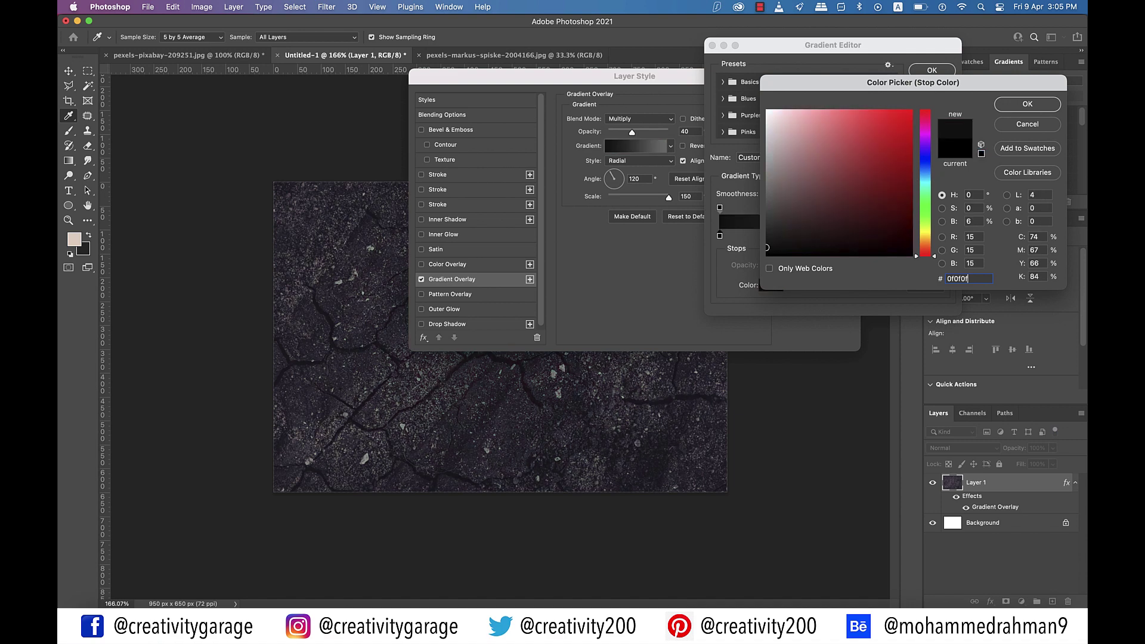
{"action": "left_click", "coordinate": [1034, 104]}
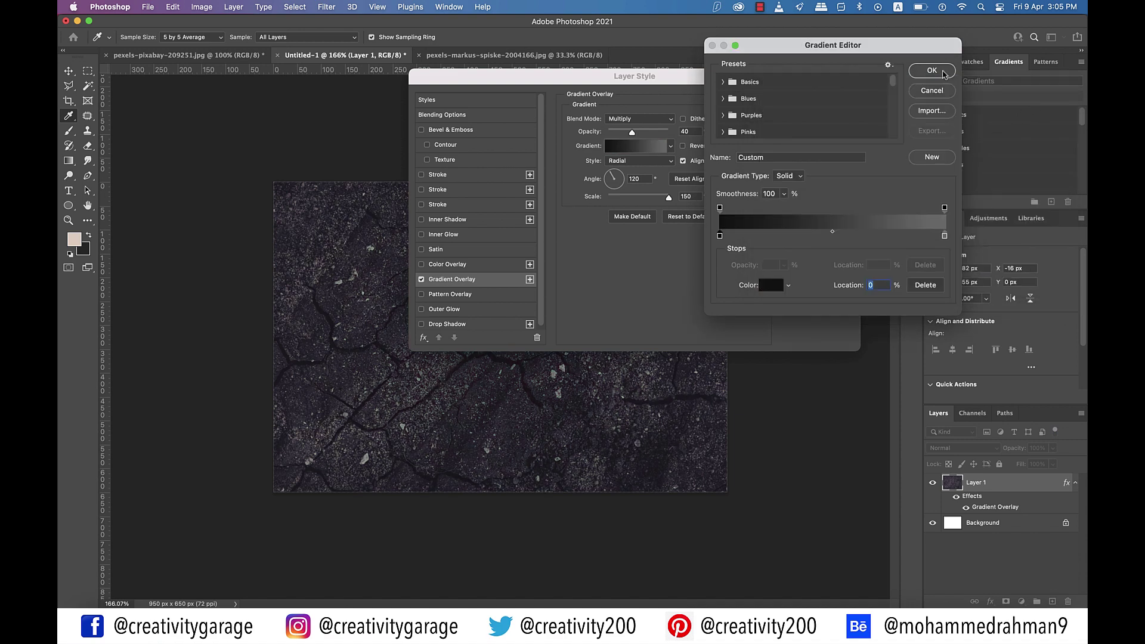
{"action": "left_click", "coordinate": [932, 70]}
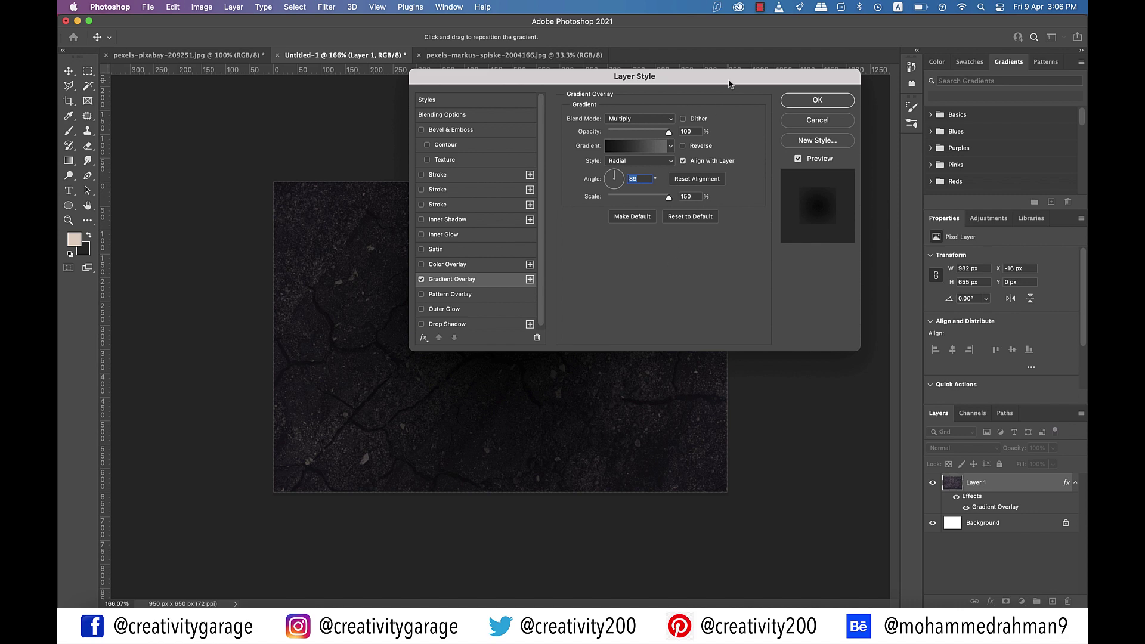
- Reverse the gradient overlay at 100% opacity and apply the layer style
{"action": "left_click_drag", "start_coordinate": [731, 83], "coordinate": [893, 191]}
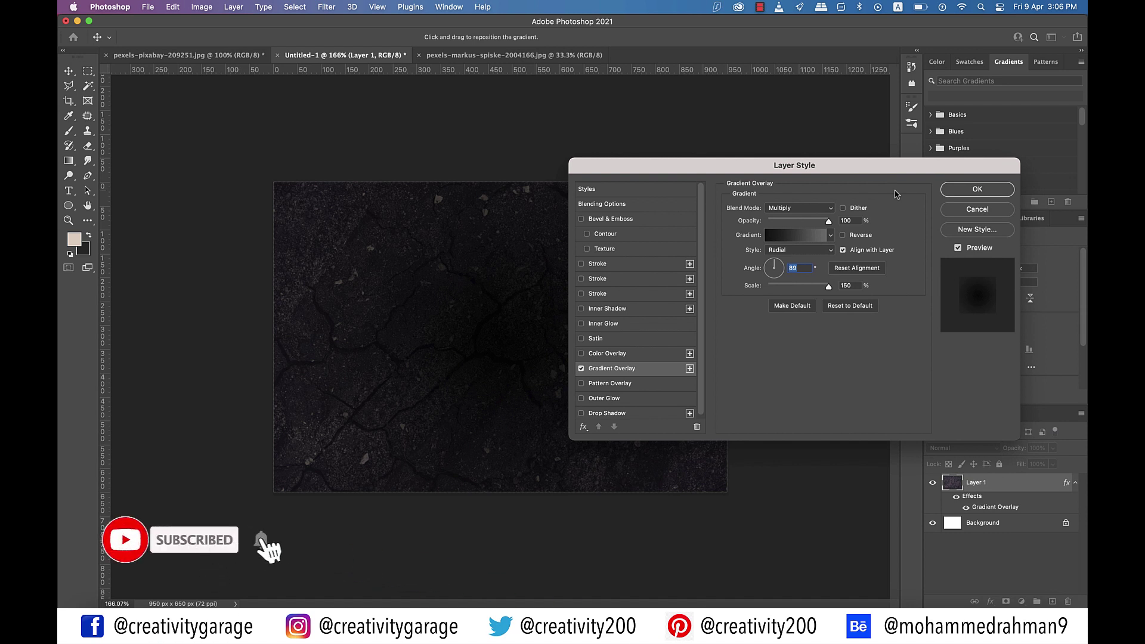
{"action": "left_click", "coordinate": [843, 235]}
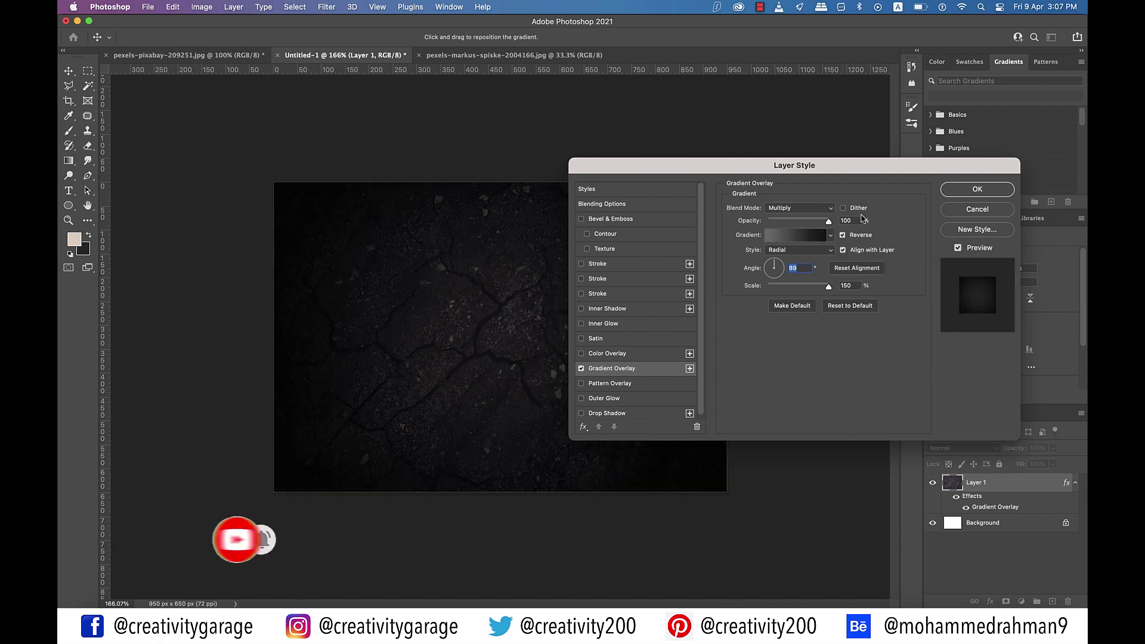
{"action": "left_click_drag", "start_coordinate": [900, 172], "coordinate": [960, 83]}
{"action": "left_click", "coordinate": [1009, 93]}
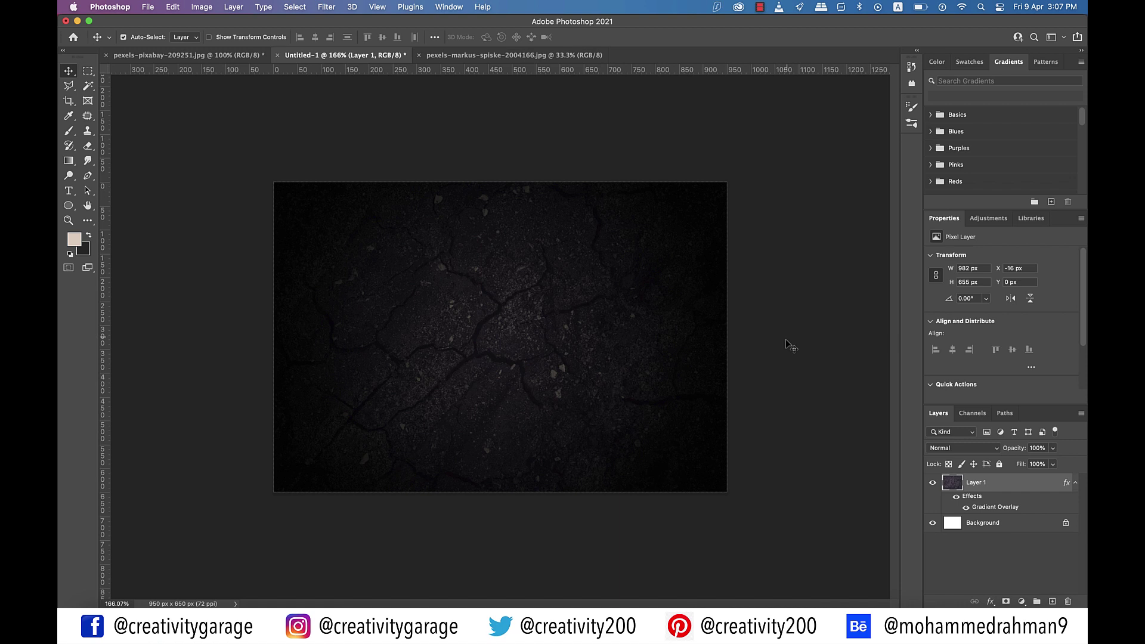
- Type PLATINUM on the canvas and centre it
{"action": "left_click", "coordinate": [69, 191]}
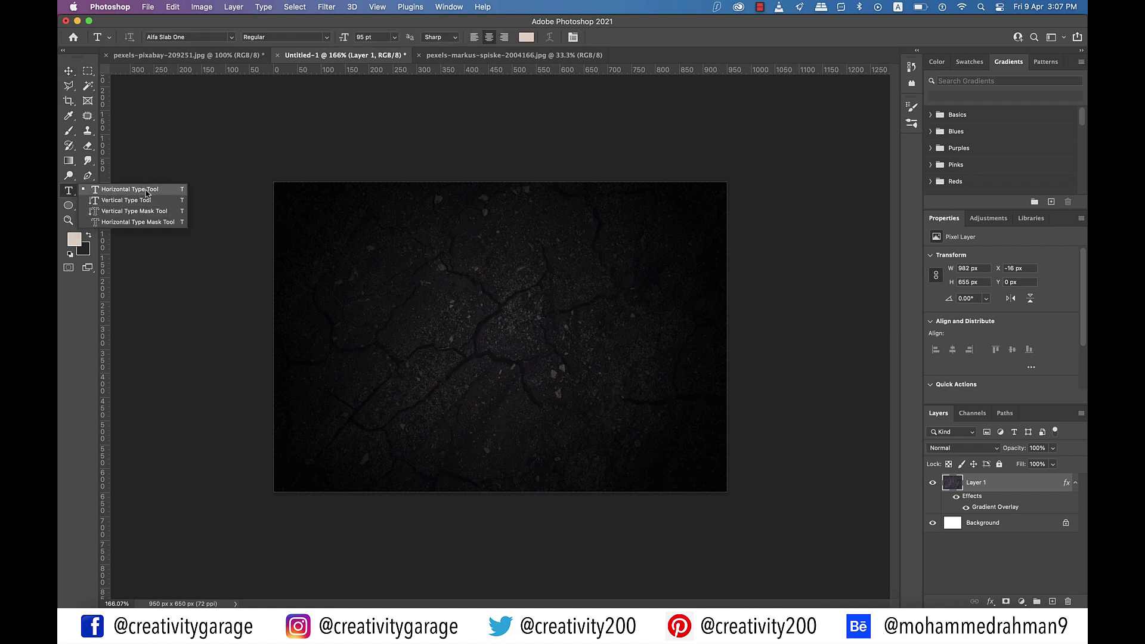
{"action": "left_click", "coordinate": [271, 253]}
{"action": "left_click", "coordinate": [398, 322]}
{"action": "type", "text": "PLATINUM"}
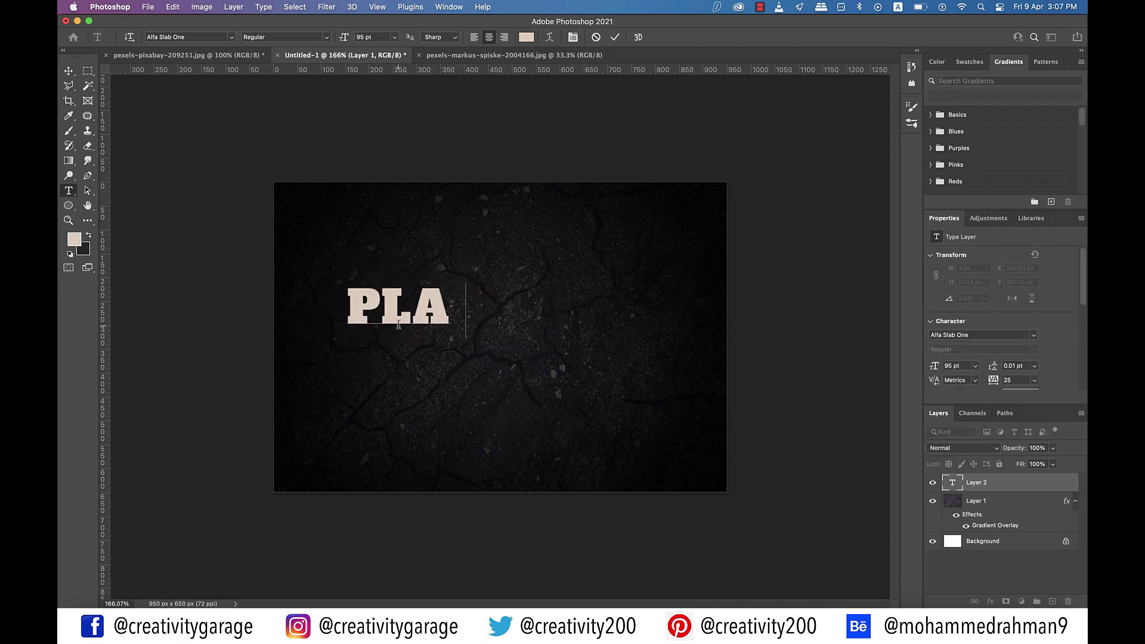
{"action": "left_click", "coordinate": [69, 71]}
{"action": "left_click_drag", "start_coordinate": [417, 307], "coordinate": [513, 336]}
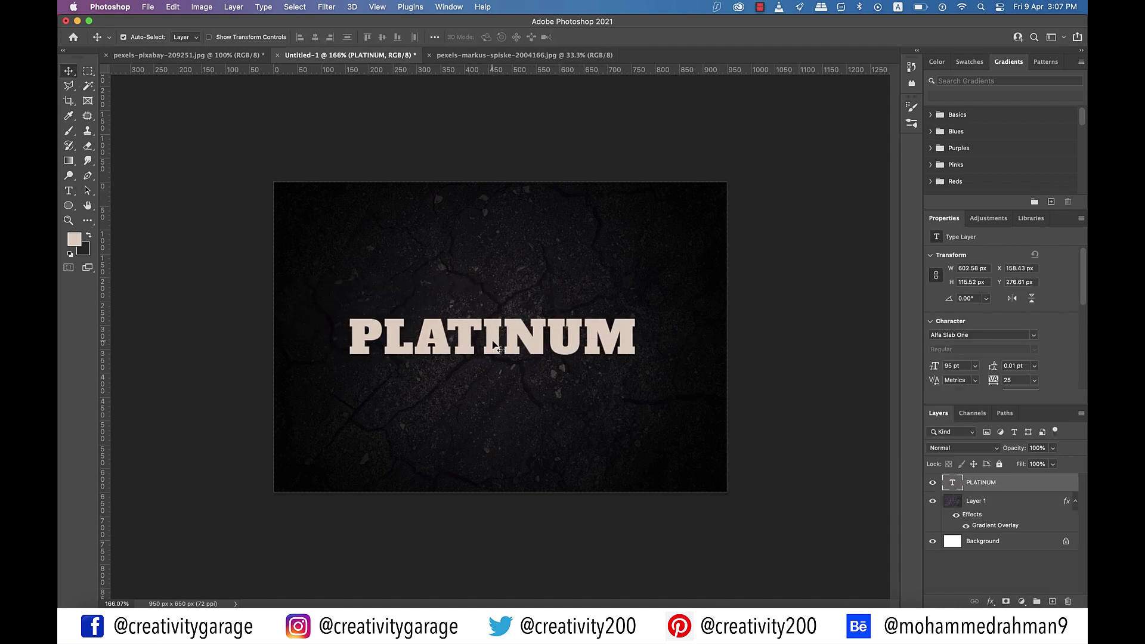
- Set the PLATINUM text font to Poppins Bold
{"action": "key", "text": "Return"}
{"action": "left_click", "coordinate": [212, 39]}
{"action": "type", "text": "Poppins"}
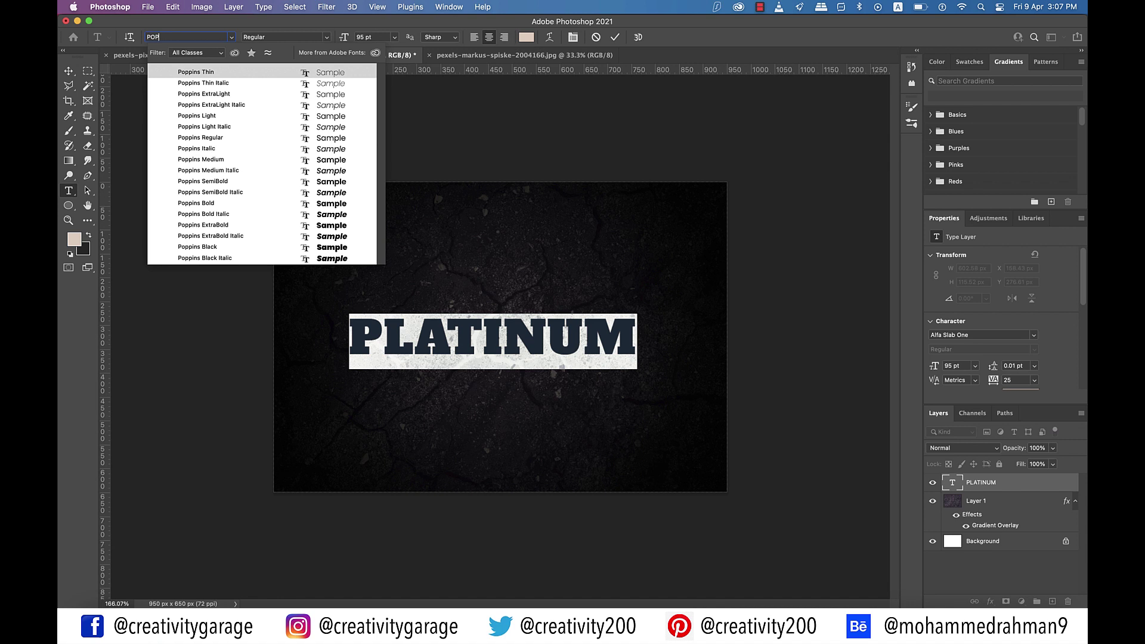
{"action": "left_click", "coordinate": [218, 207]}
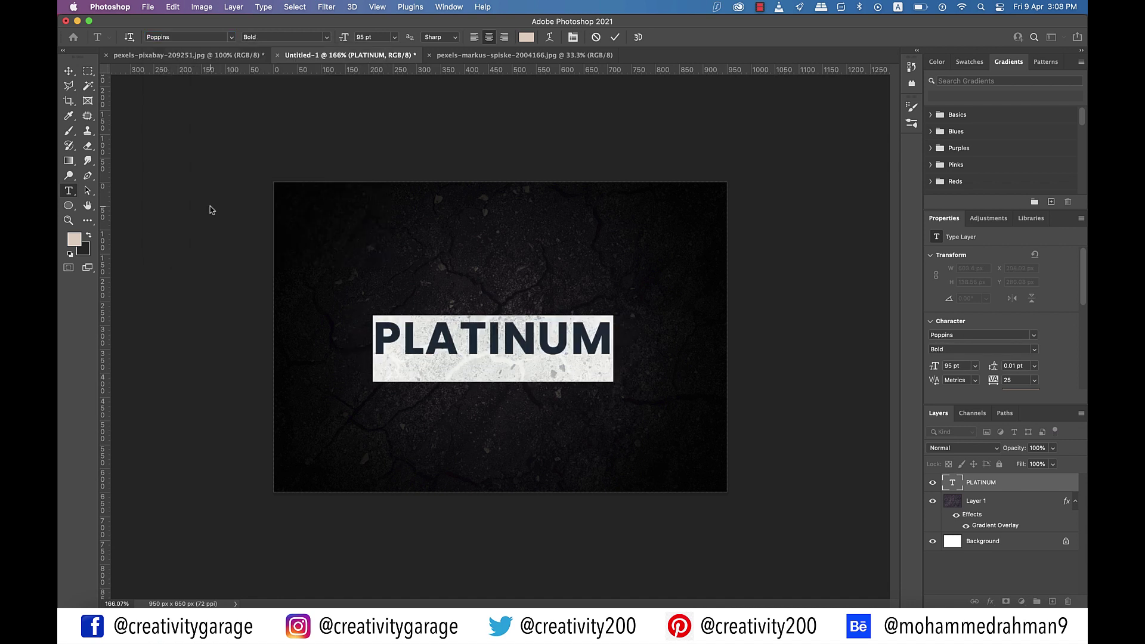
{"action": "left_click", "coordinate": [69, 71]}
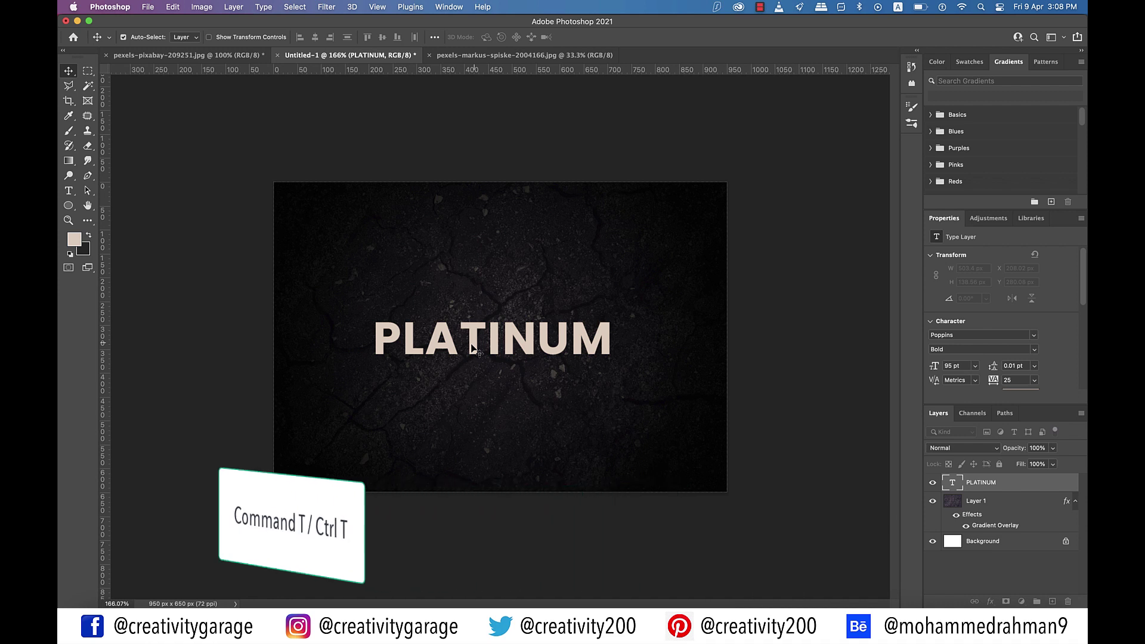
- Scale PLATINUM up to about 149.85 pt with Free Transform
{"action": "key", "text": "super+t"}
{"action": "left_click_drag", "start_coordinate": [613, 314], "coordinate": [726, 284]}
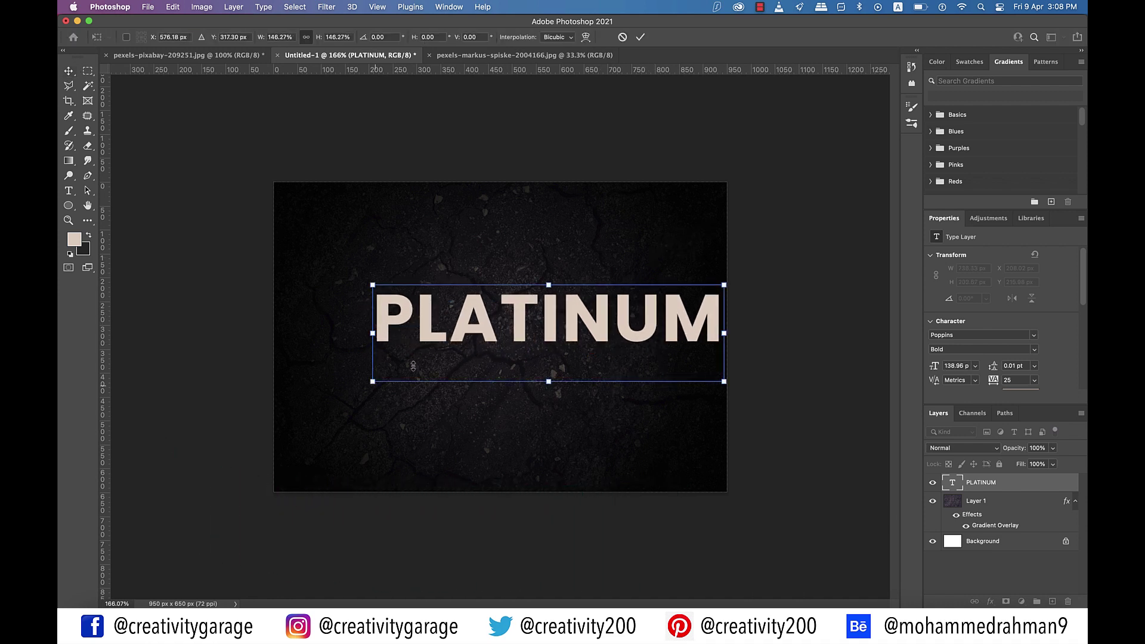
{"action": "left_click_drag", "start_coordinate": [370, 374], "coordinate": [307, 398]}
{"action": "left_click_drag", "start_coordinate": [723, 399], "coordinate": [664, 381]}
{"action": "left_click_drag", "start_coordinate": [571, 342], "coordinate": [586, 352]}
{"action": "mouse_move", "coordinate": [500, 392]}
{"action": "left_mouse_down"}
{"action": "mouse_move", "coordinate": [500, 410]}
{"action": "mouse_move", "coordinate": [500, 396]}
{"action": "left_mouse_up"}
{"action": "key", "text": "Return"}
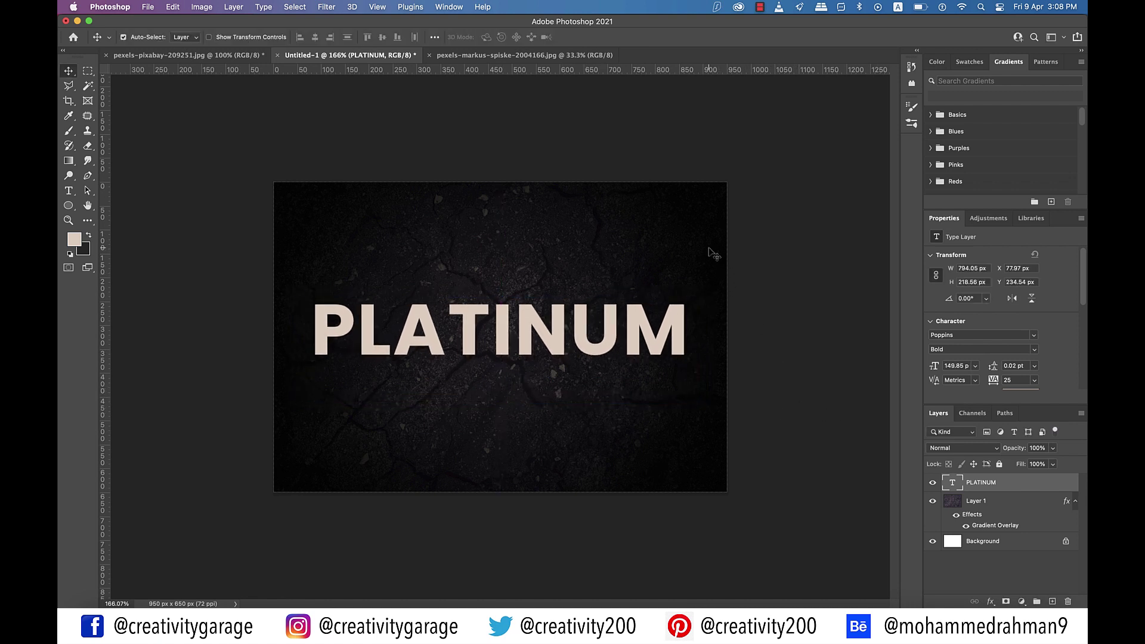
- Give PLATINUM optical kerning and grey 717070 text colour
{"action": "scroll", "coordinate": [978, 357], "scroll_direction": "down", "scroll_amount": 2}
{"action": "left_click", "coordinate": [966, 339]}
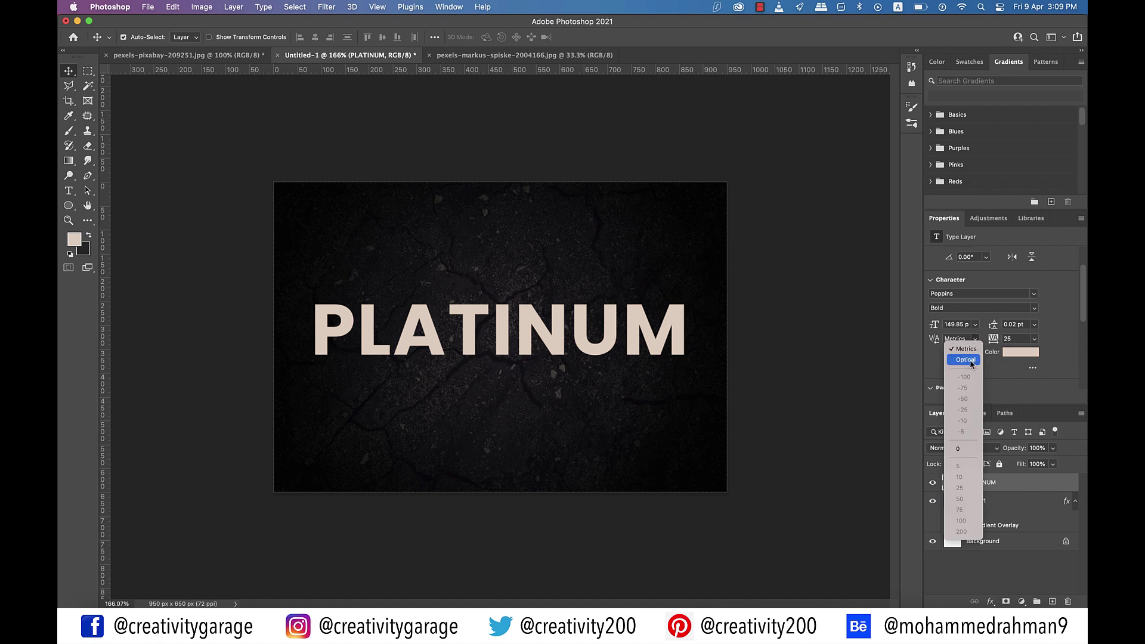
{"action": "left_click", "coordinate": [966, 361]}
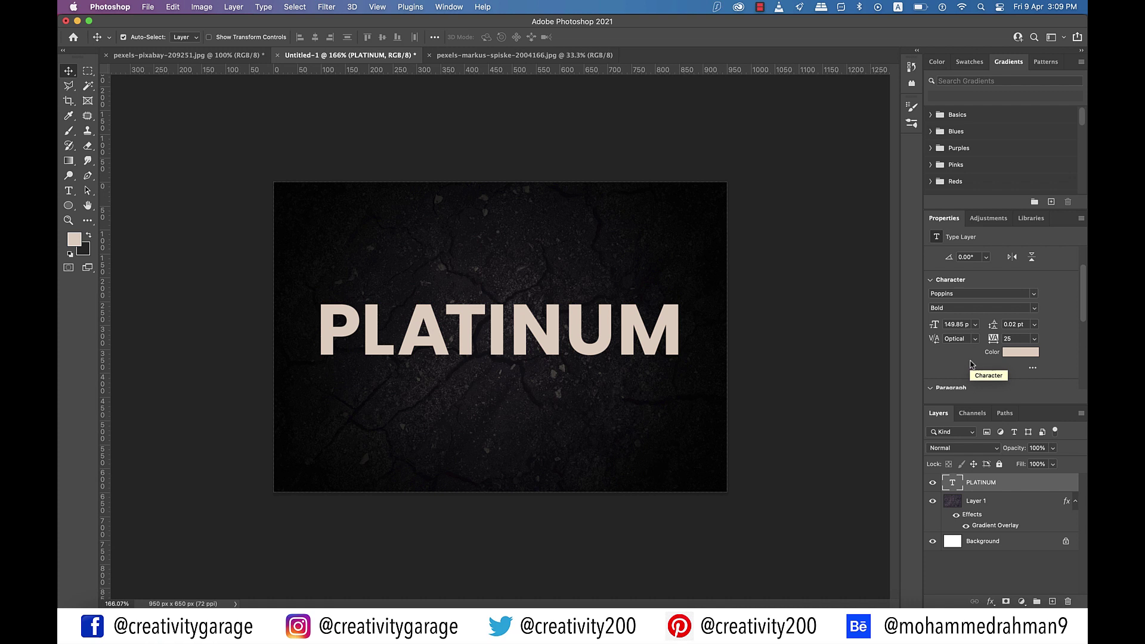
{"action": "left_click", "coordinate": [1020, 351]}
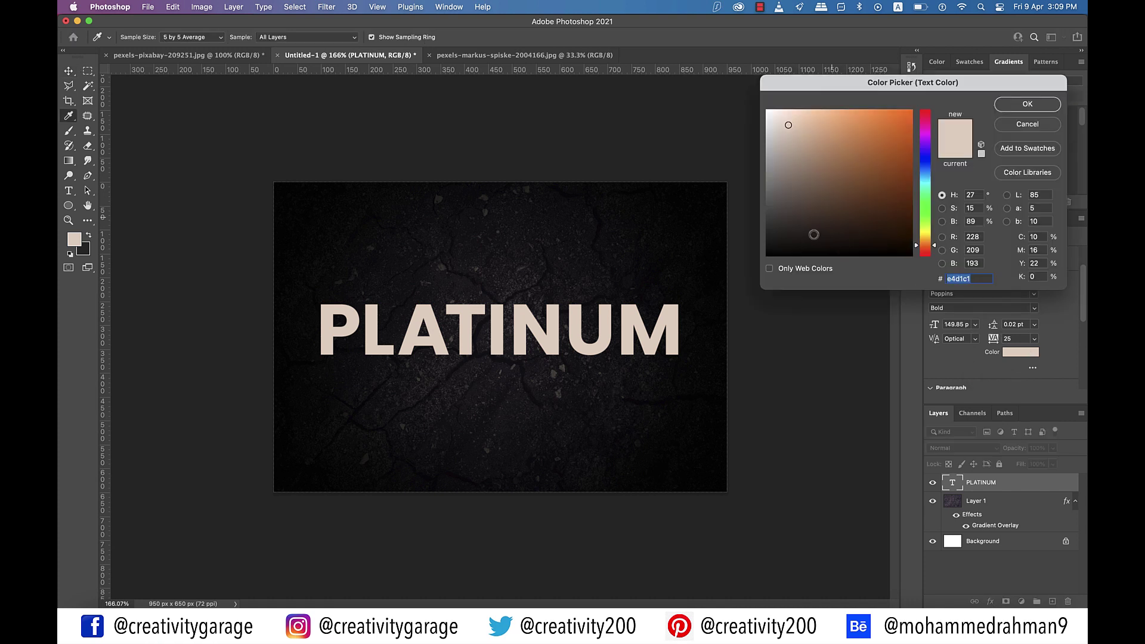
{"action": "left_click", "coordinate": [788, 220]}
{"action": "left_click_drag", "start_coordinate": [787, 220], "coordinate": [768, 191]}
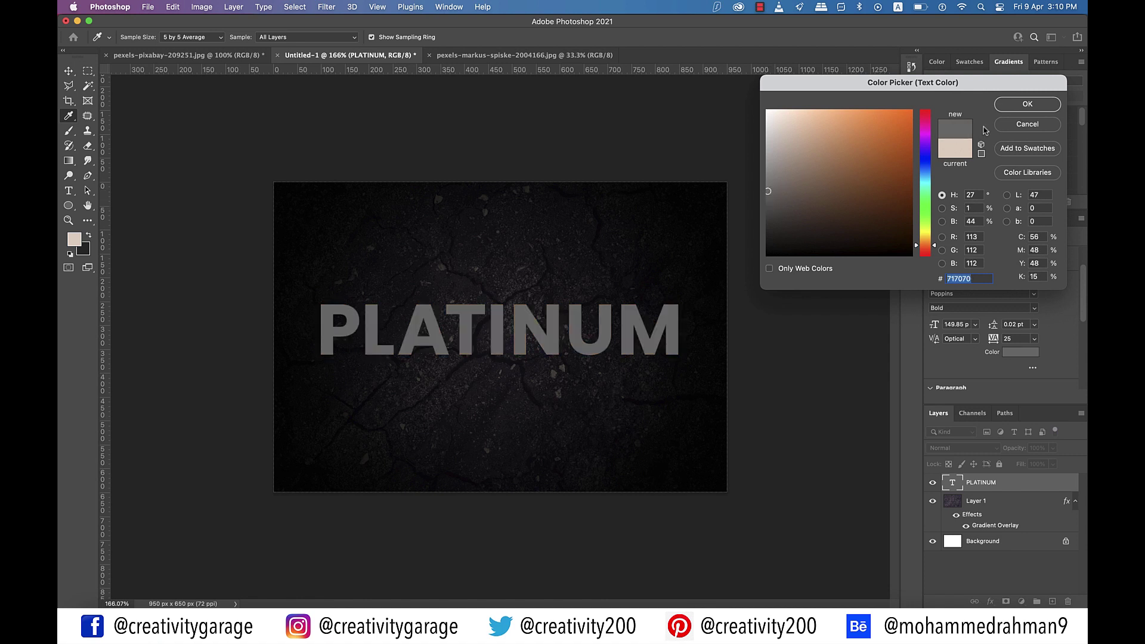
{"action": "left_click", "coordinate": [1029, 105]}
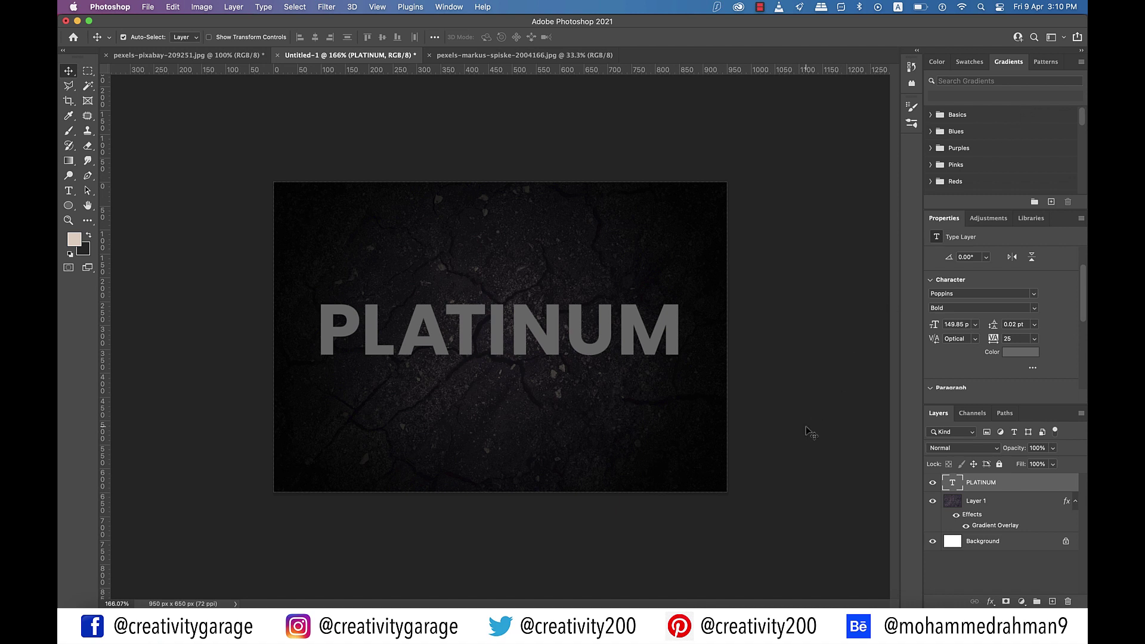
- Duplicate the PLATINUM layer and set the copy's fill to 0%
{"action": "left_click_drag", "start_coordinate": [990, 483], "coordinate": [1052, 603]}
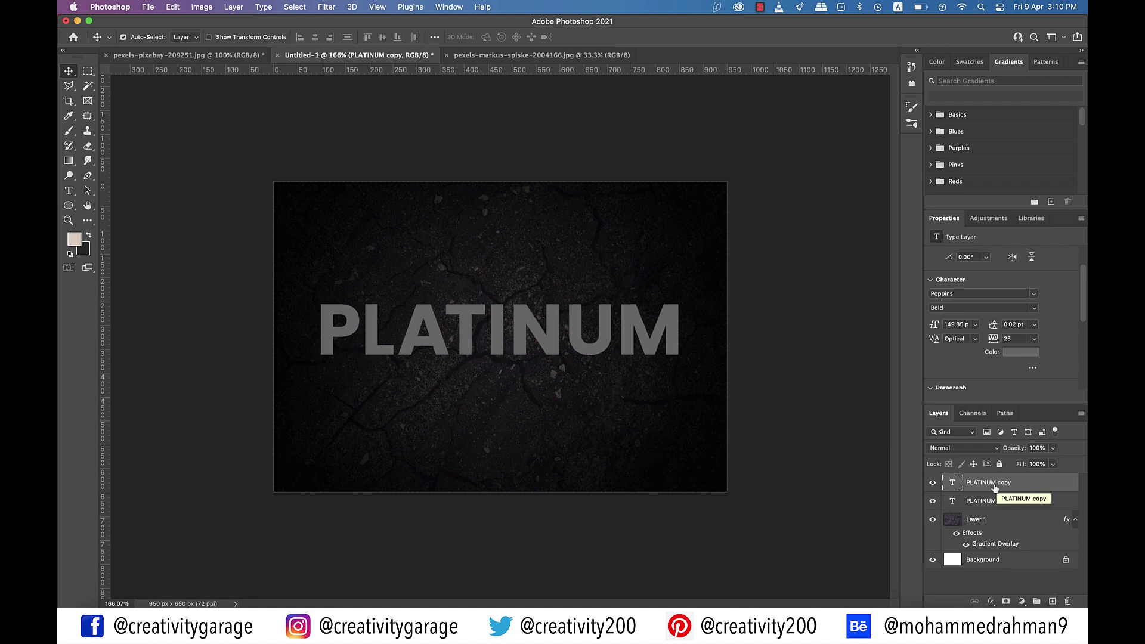
{"action": "left_click_drag", "start_coordinate": [1053, 463], "coordinate": [997, 484]}
{"action": "left_click", "coordinate": [1065, 467]}
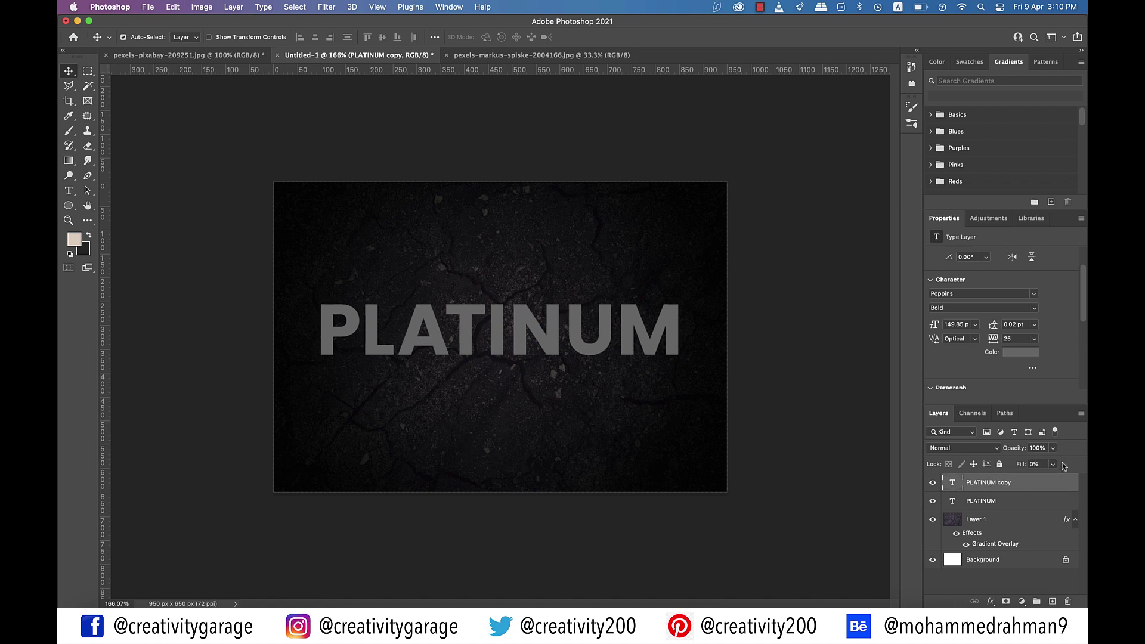
- Open Layer Style for the original PLATINUM layer at Blending Options
{"action": "left_click", "coordinate": [974, 500]}
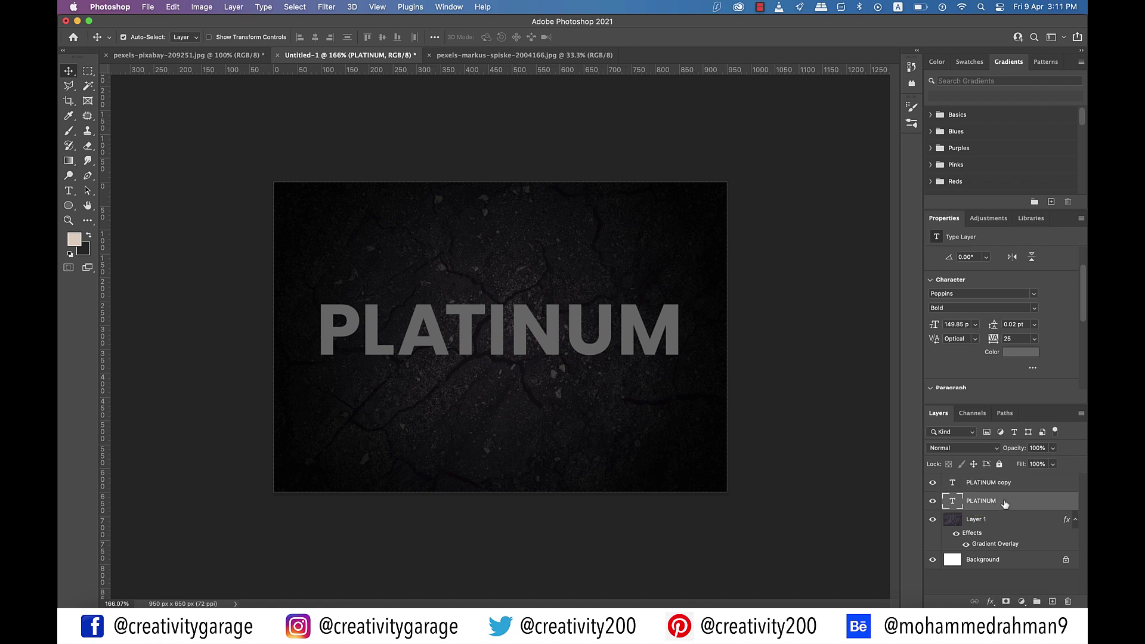
{"action": "double_click", "coordinate": [1006, 502]}
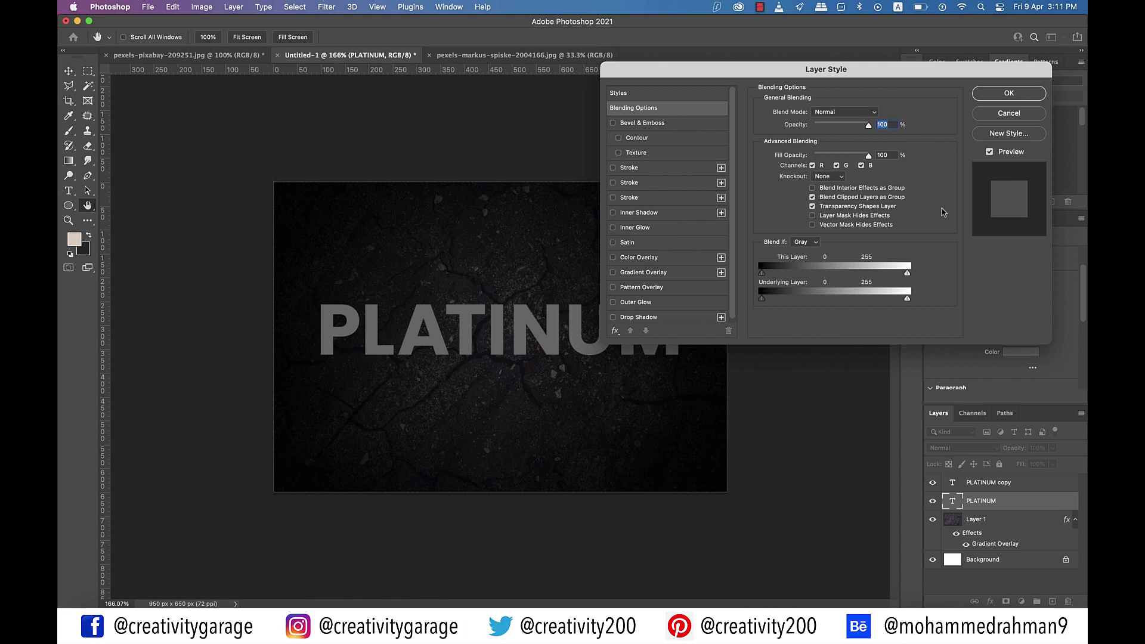
{"action": "mouse_move", "coordinate": [913, 75]}
{"action": "left_mouse_down"}
{"action": "mouse_move", "coordinate": [939, 117]}
{"action": "mouse_move", "coordinate": [956, 80]}
{"action": "mouse_move", "coordinate": [904, 63]}
{"action": "left_mouse_up"}
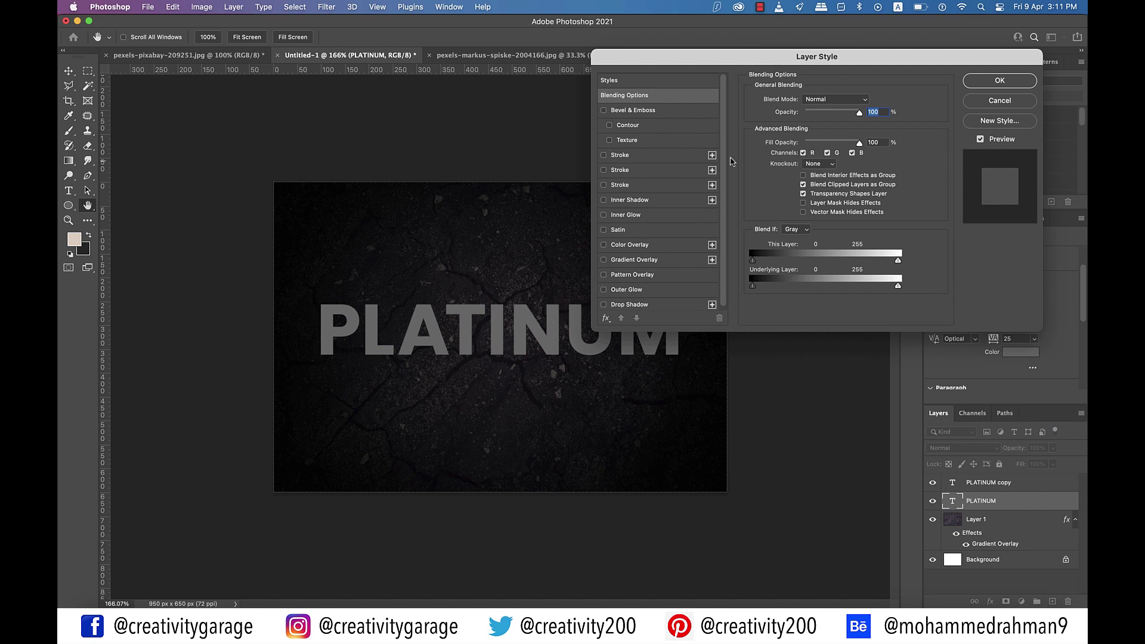
{"action": "scroll", "coordinate": [694, 173], "scroll_direction": "down", "scroll_amount": 1}
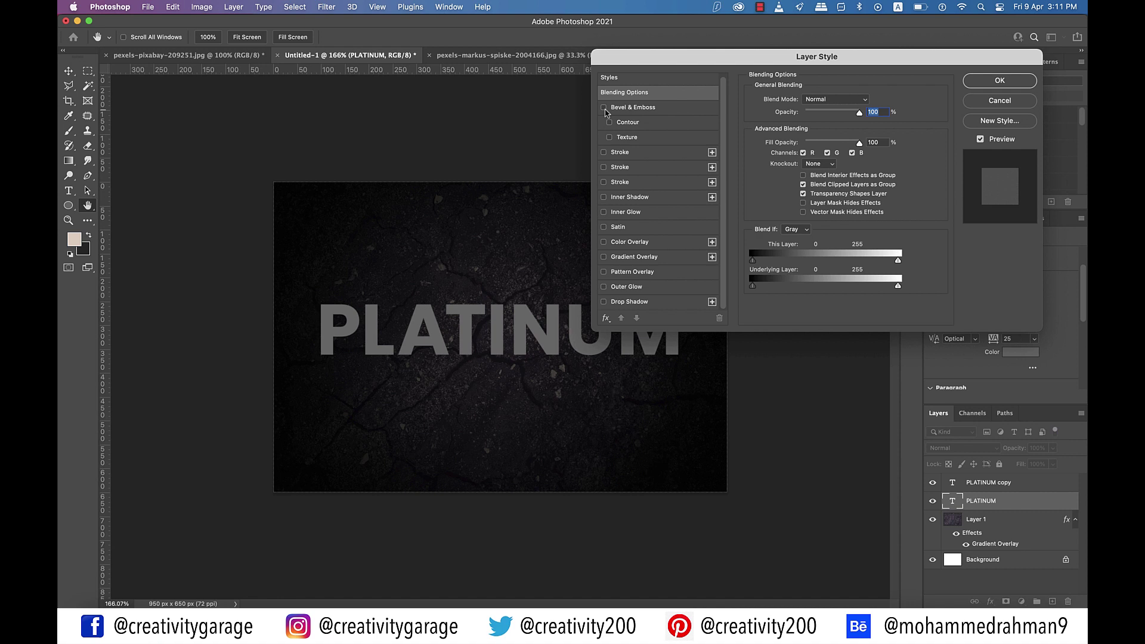
- Turn on Bevel & Emboss at 1 px size, lit locally at 30° angle and 16° altitude
{"action": "left_click", "coordinate": [604, 108]}
{"action": "left_click", "coordinate": [641, 109]}
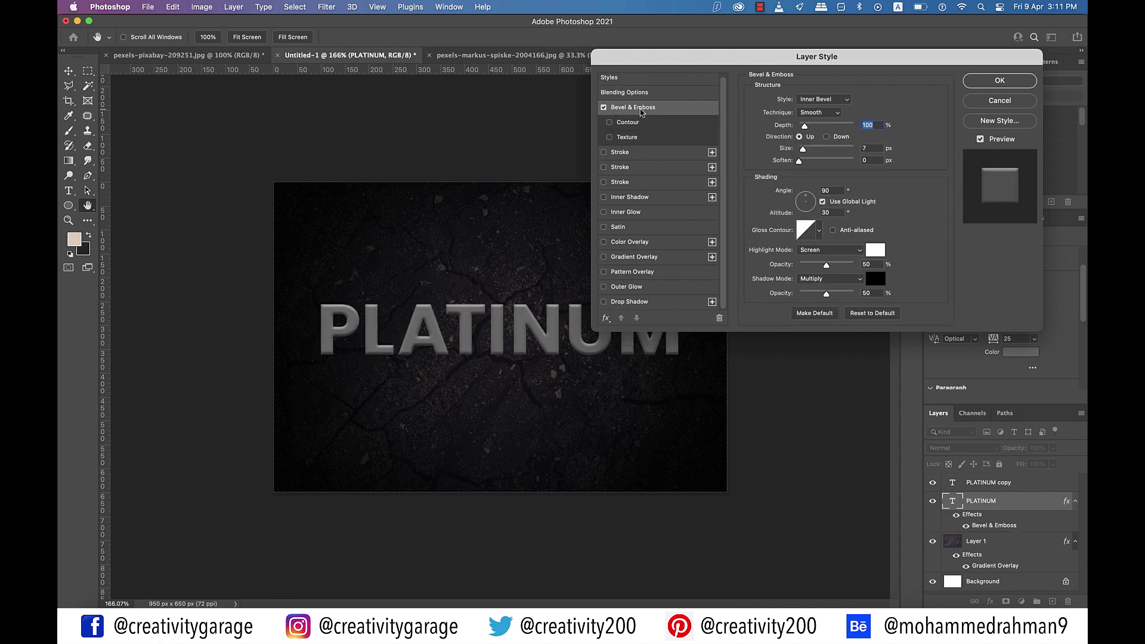
{"action": "key", "text": "Tab"}
{"action": "type", "text": "1"}
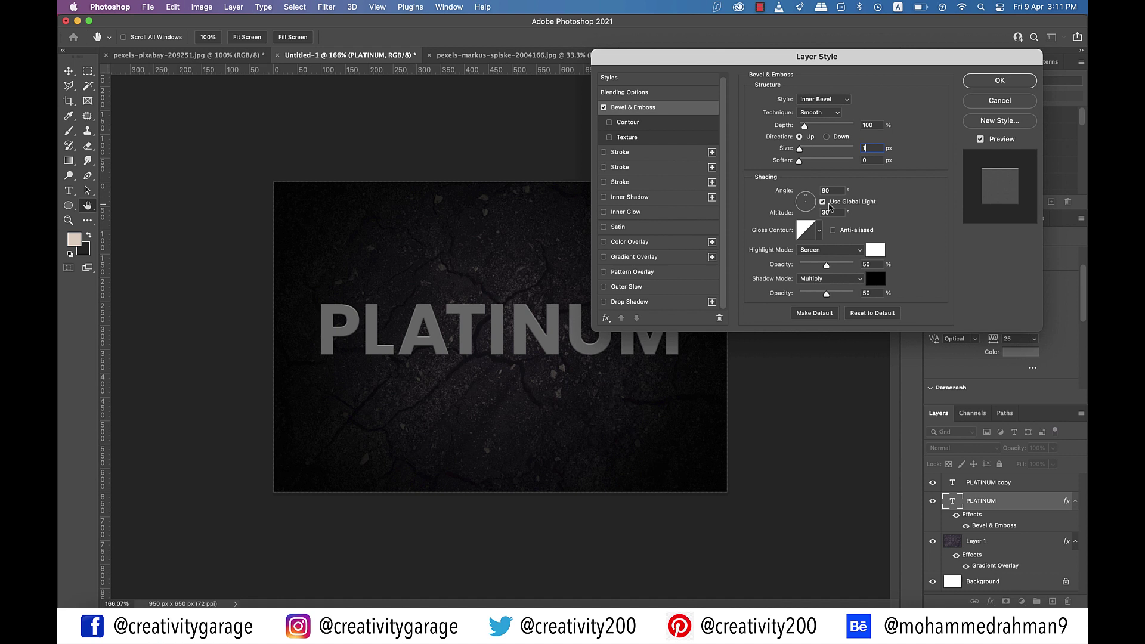
{"action": "left_click", "coordinate": [829, 204]}
{"action": "left_click", "coordinate": [830, 190]}
{"action": "type", "text": "30"}
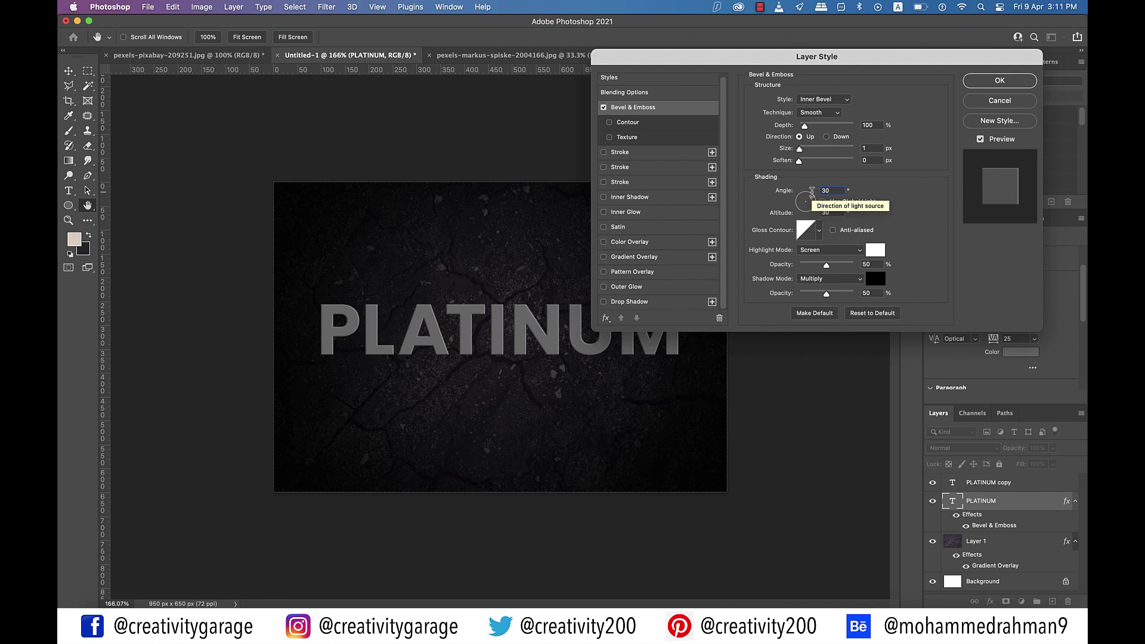
{"action": "key", "text": "Tab"}
{"action": "type", "text": "16"}
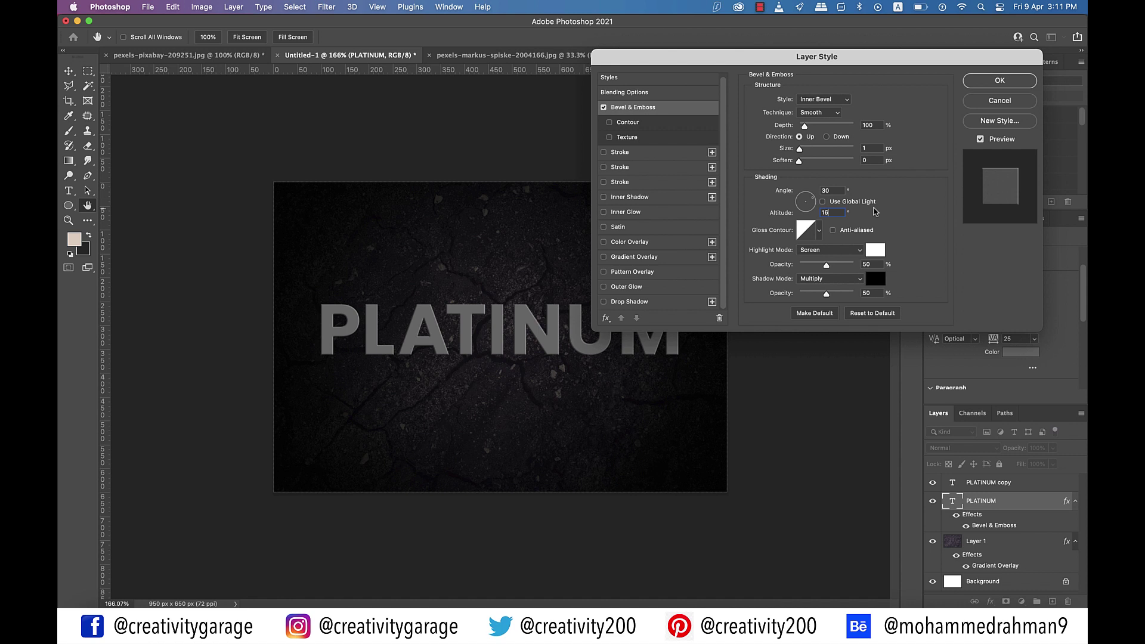
- Anti-alias the gloss contour, raise highlight and shadow opacity to 100%, and enable Contour
{"action": "left_click", "coordinate": [834, 232]}
{"action": "left_click_drag", "start_coordinate": [826, 264], "coordinate": [874, 260]}
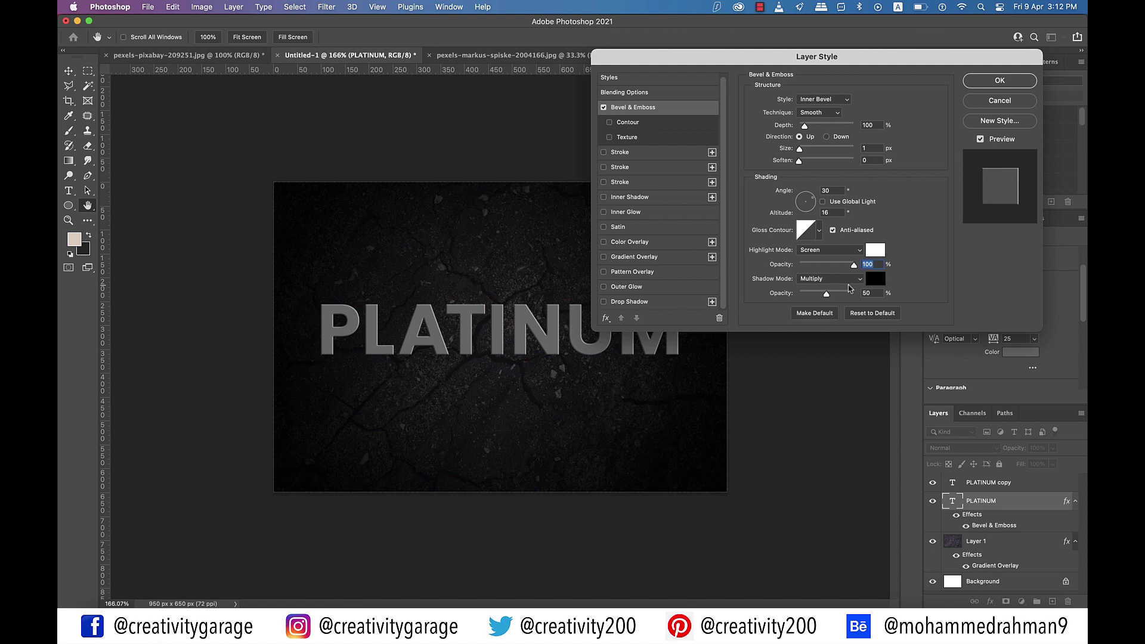
{"action": "left_click_drag", "start_coordinate": [826, 293], "coordinate": [876, 296]}
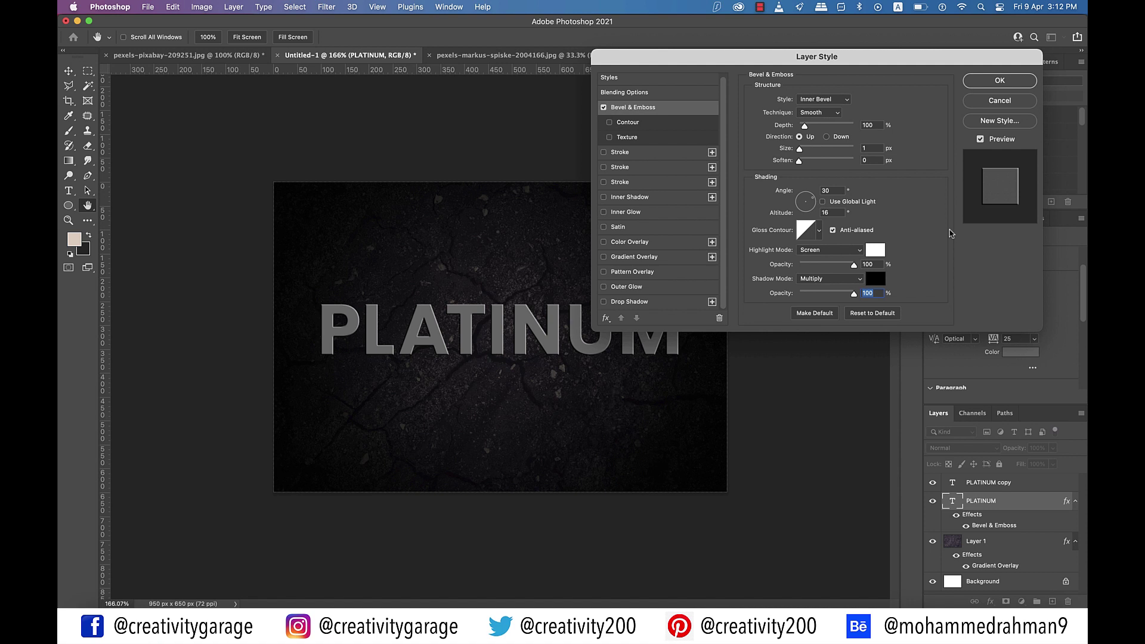
{"action": "left_click", "coordinate": [609, 122]}
- Apply the Cove - Shallow contour curve to the PLATINUM bevel and anti-alias it
{"action": "left_click", "coordinate": [626, 123]}
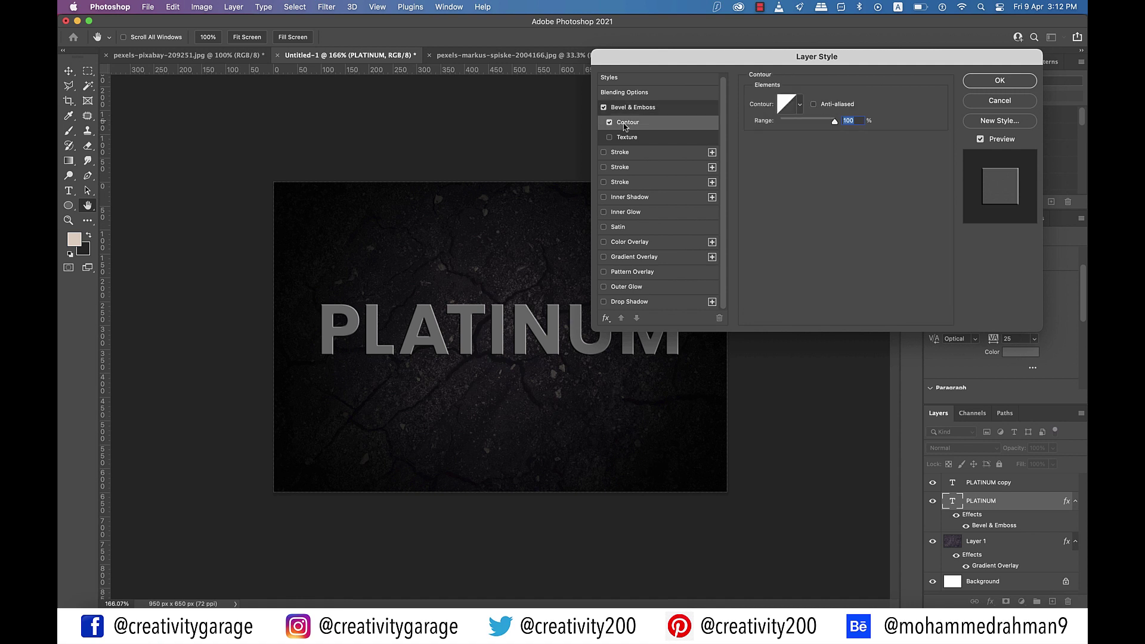
{"action": "left_click", "coordinate": [780, 110]}
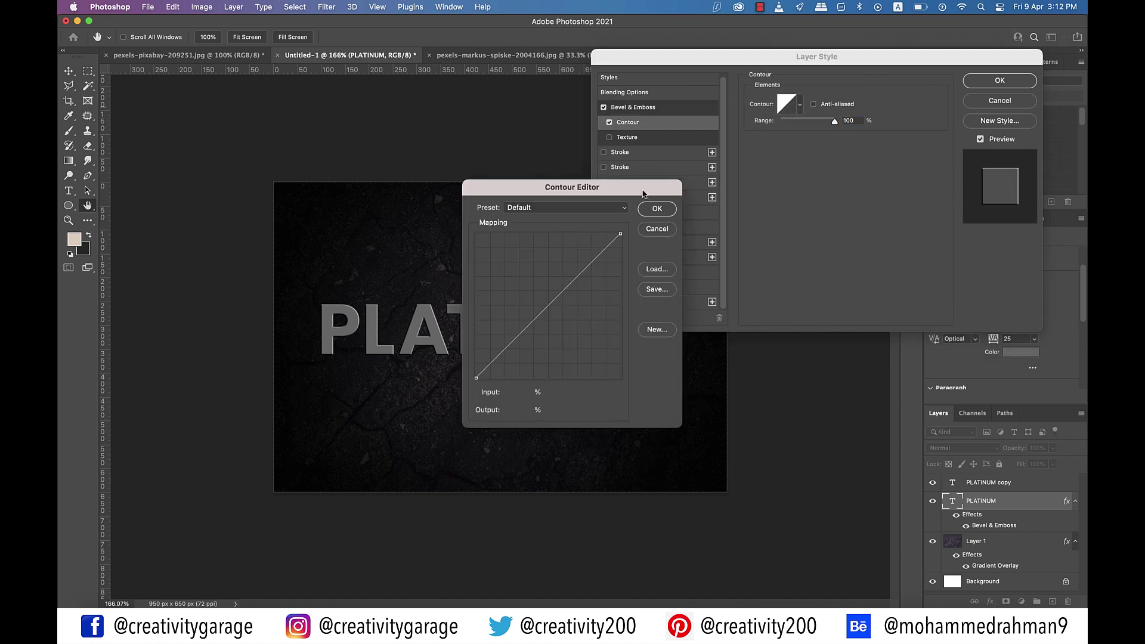
{"action": "left_click", "coordinate": [611, 211]}
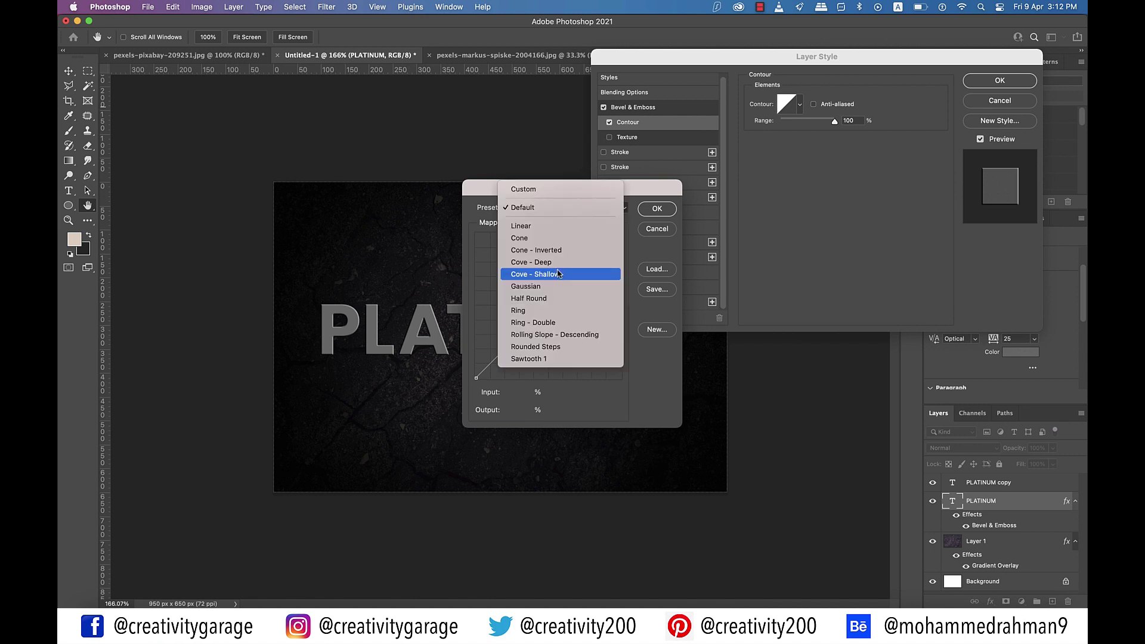
{"action": "left_click", "coordinate": [557, 270]}
{"action": "left_click", "coordinate": [660, 210]}
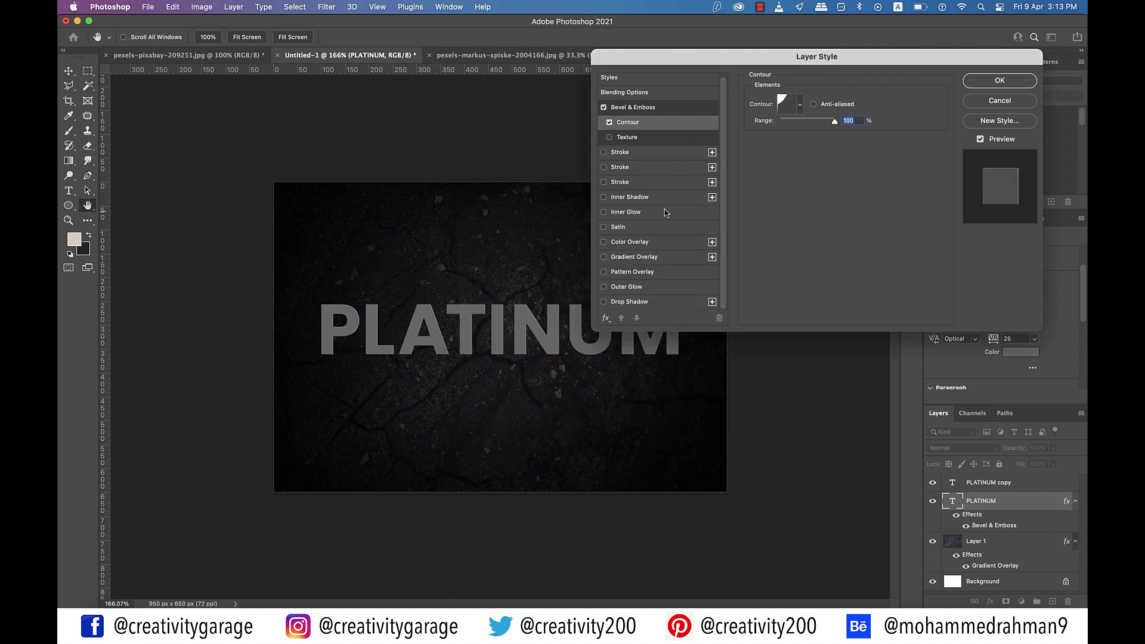
{"action": "left_click", "coordinate": [813, 105]}
- Add a 1 px Inside stroke to PLATINUM with a Gradient fill type
{"action": "left_click", "coordinate": [622, 153]}
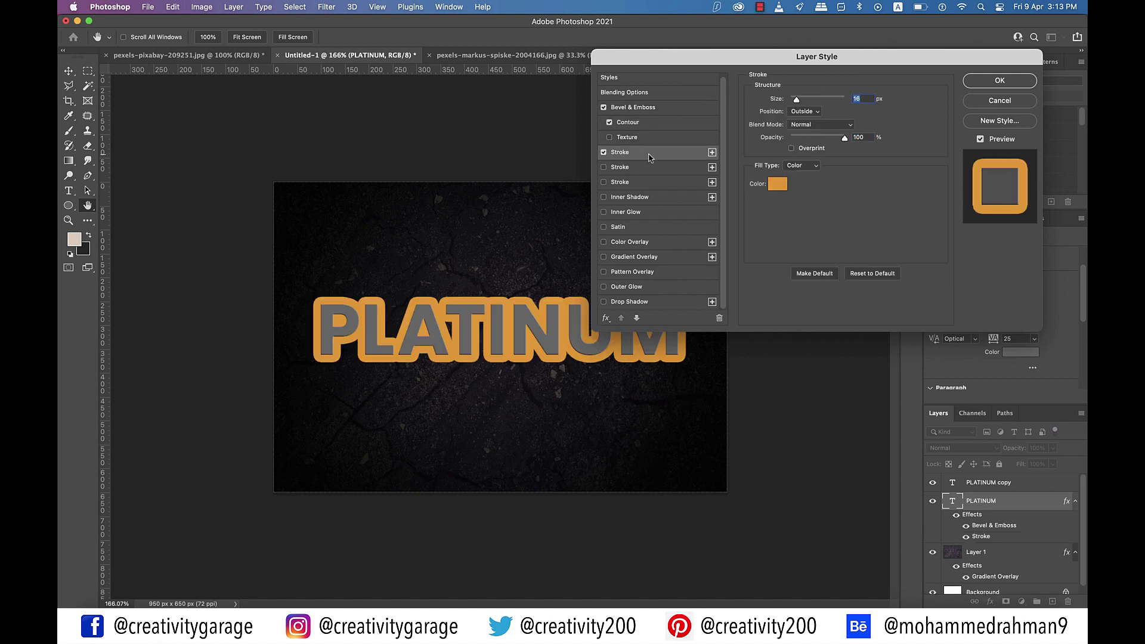
{"action": "type", "text": "1"}
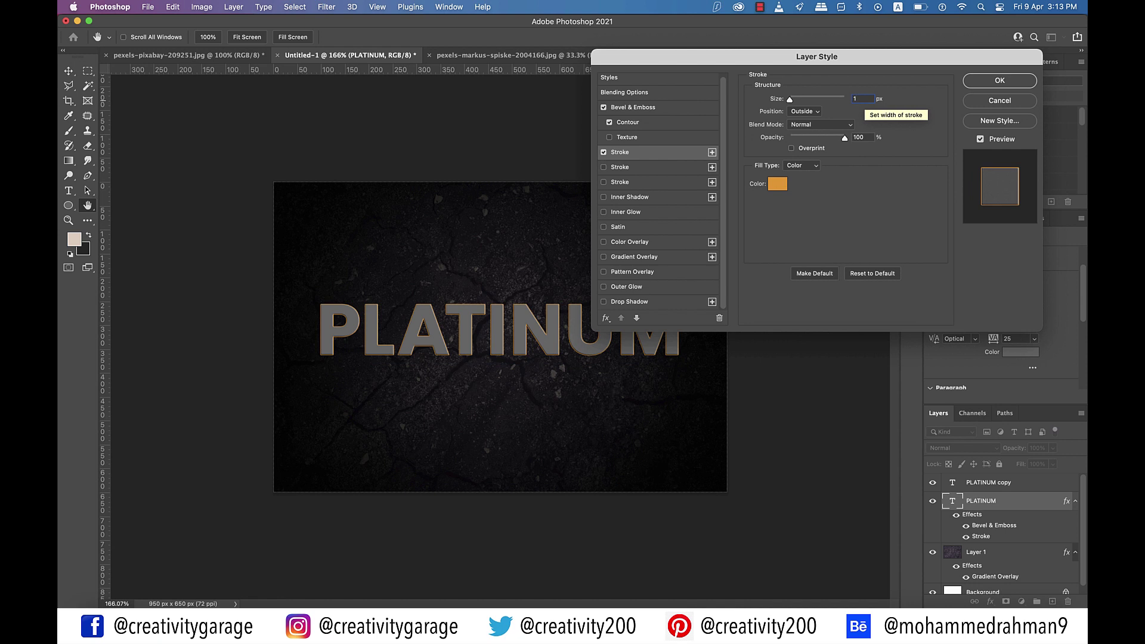
{"action": "left_click", "coordinate": [804, 112]}
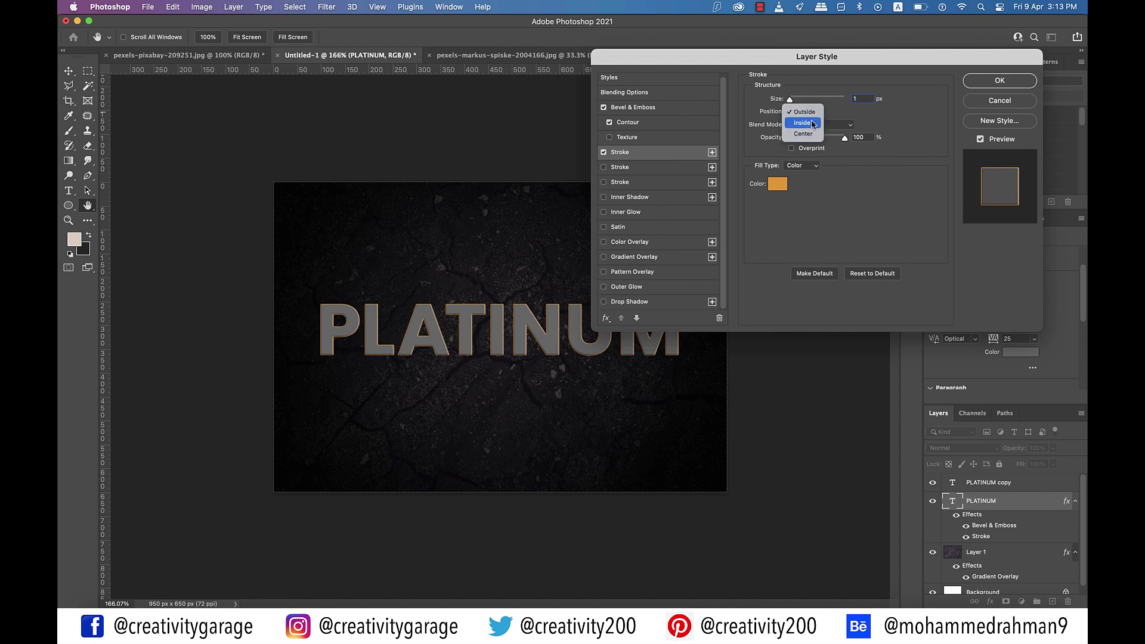
{"action": "left_click", "coordinate": [808, 122]}
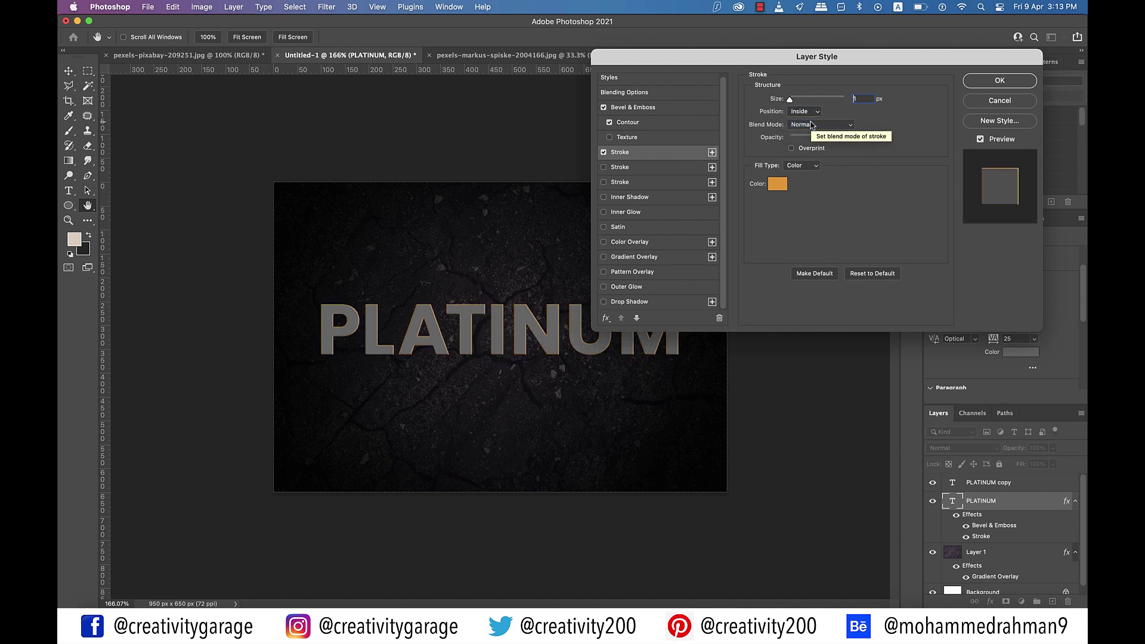
{"action": "left_click", "coordinate": [802, 165]}
{"action": "left_click", "coordinate": [810, 179]}
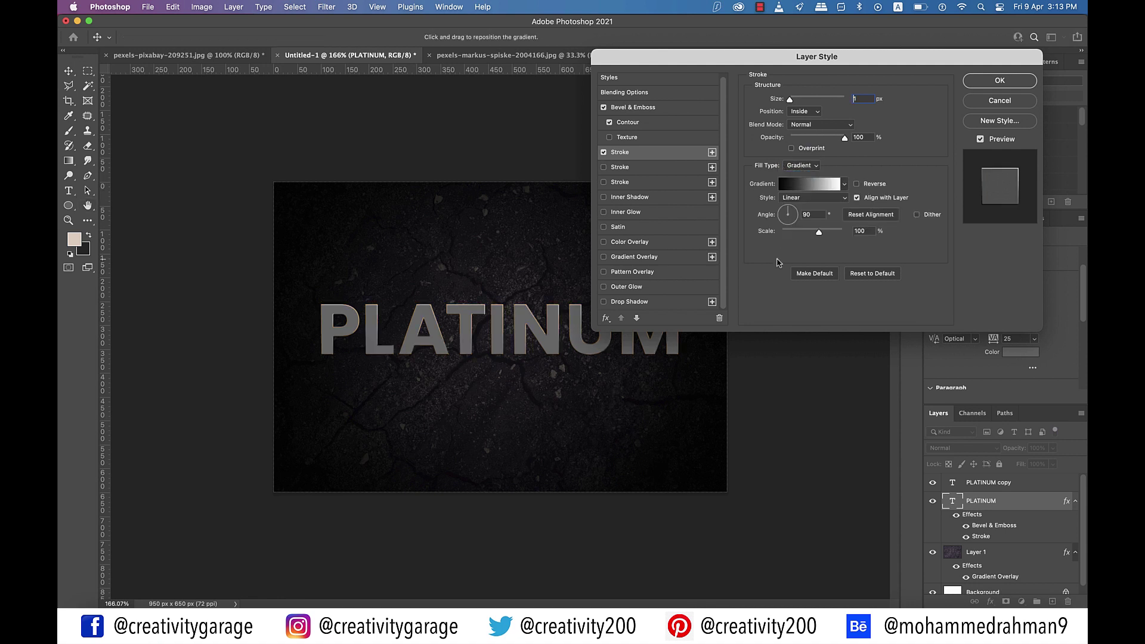
- Browse the CHROMES gradients, trying stainless steel x80, x101, Riddle of Steel and cover 40
{"action": "left_click", "coordinate": [811, 185]}
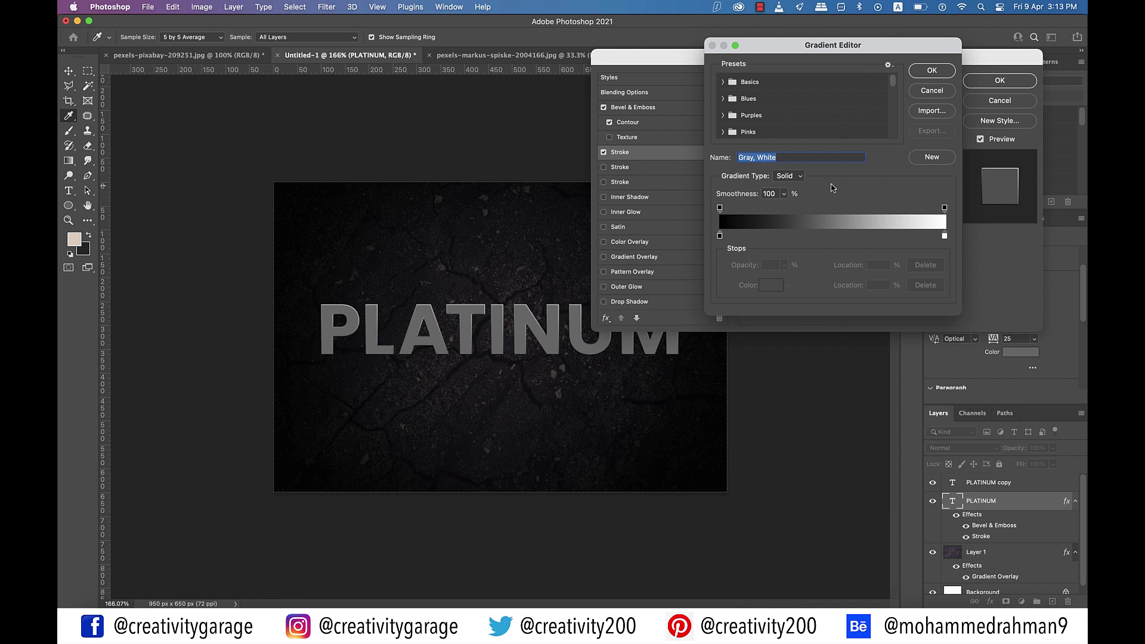
{"action": "scroll", "coordinate": [806, 129], "scroll_direction": "down", "scroll_amount": 5}
{"action": "scroll", "coordinate": [806, 129], "scroll_direction": "down", "scroll_amount": 1}
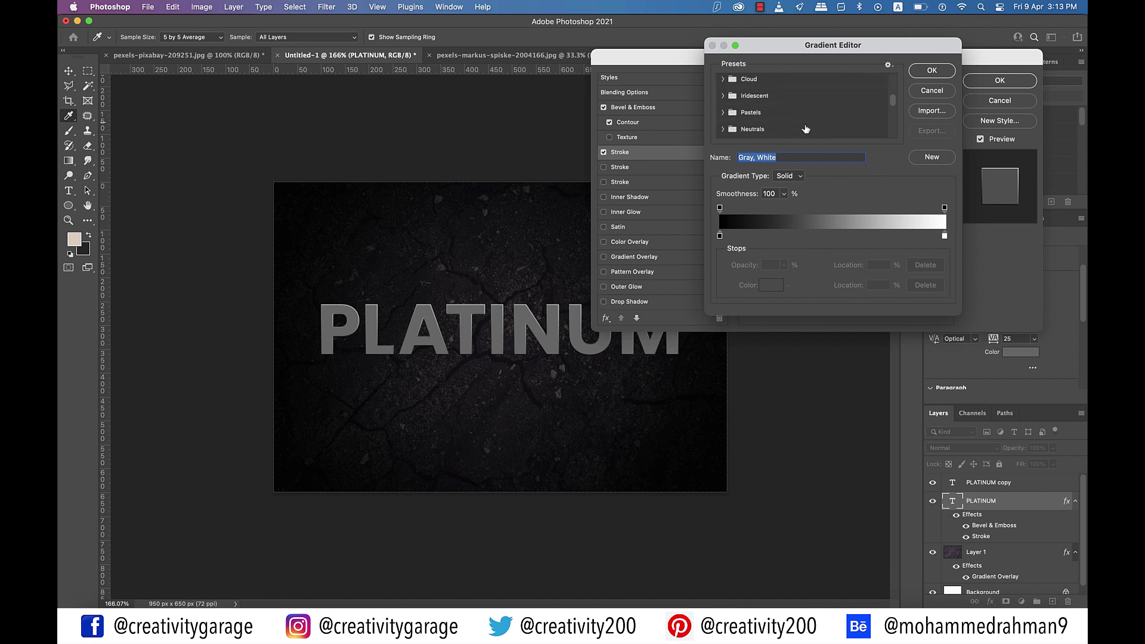
{"action": "scroll", "coordinate": [806, 129], "scroll_direction": "up", "scroll_amount": 1}
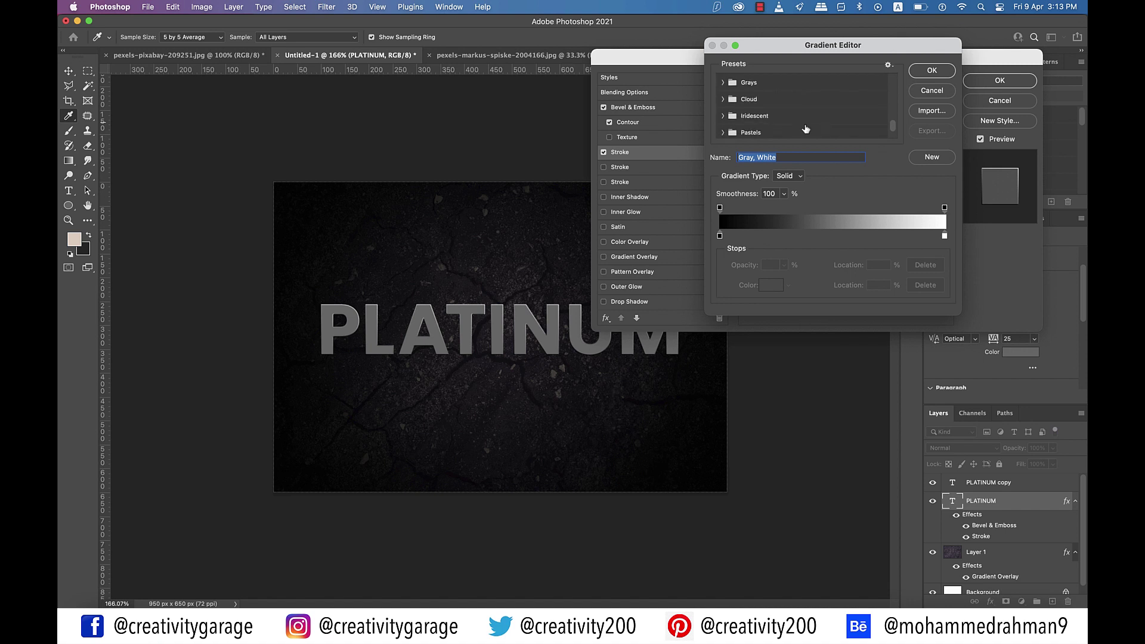
{"action": "scroll", "coordinate": [806, 129], "scroll_direction": "down", "scroll_amount": 2}
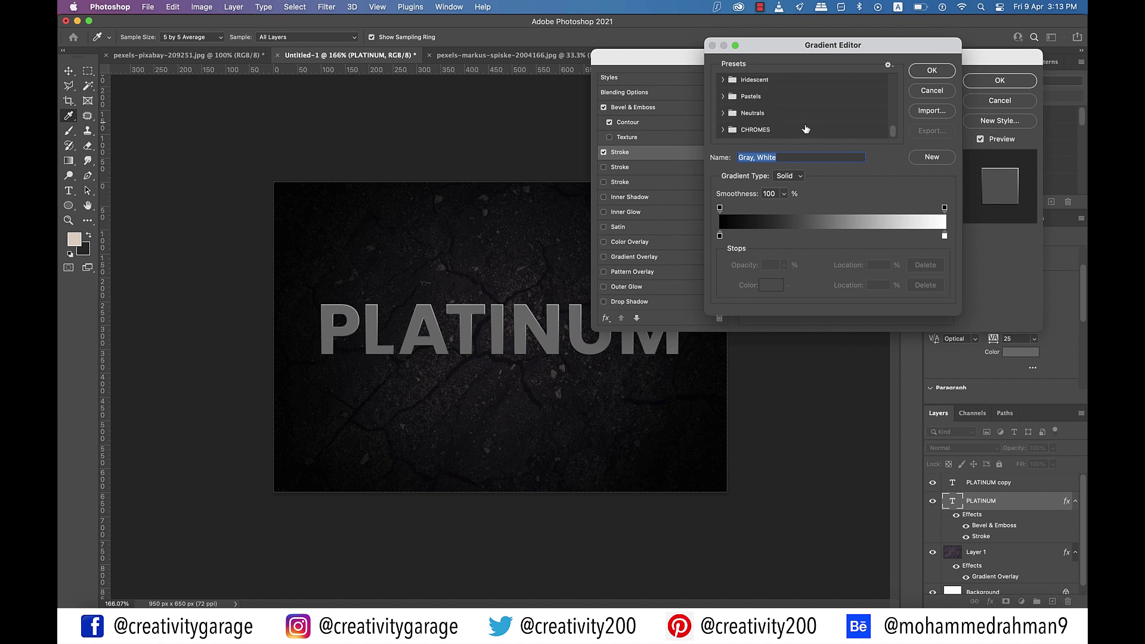
{"action": "left_click", "coordinate": [726, 130]}
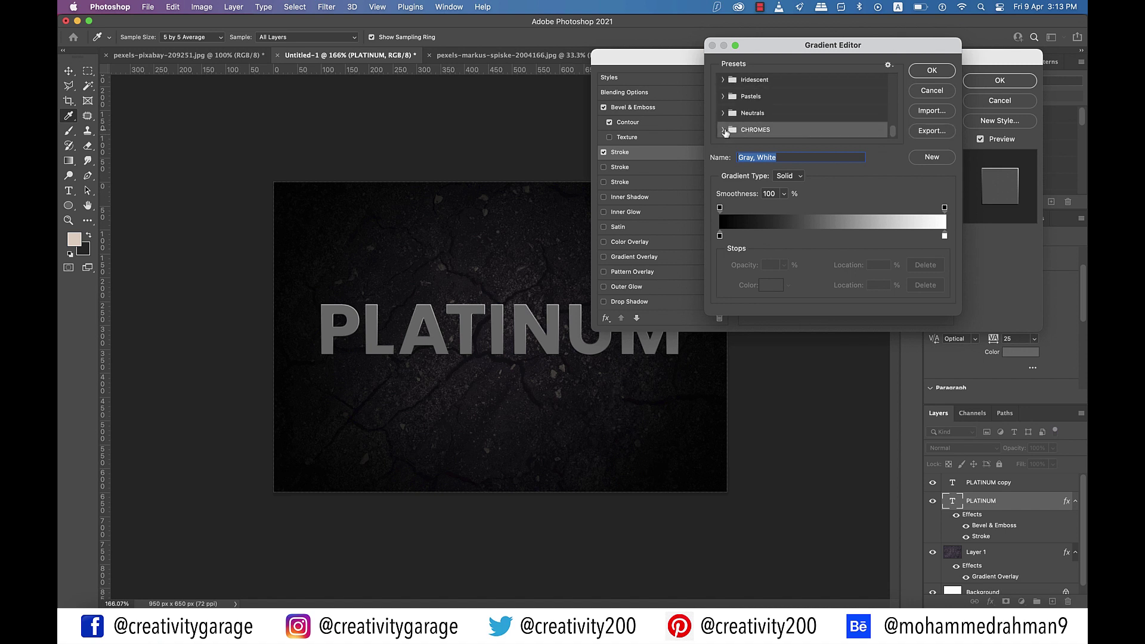
{"action": "scroll", "coordinate": [736, 130], "scroll_direction": "down", "scroll_amount": 3}
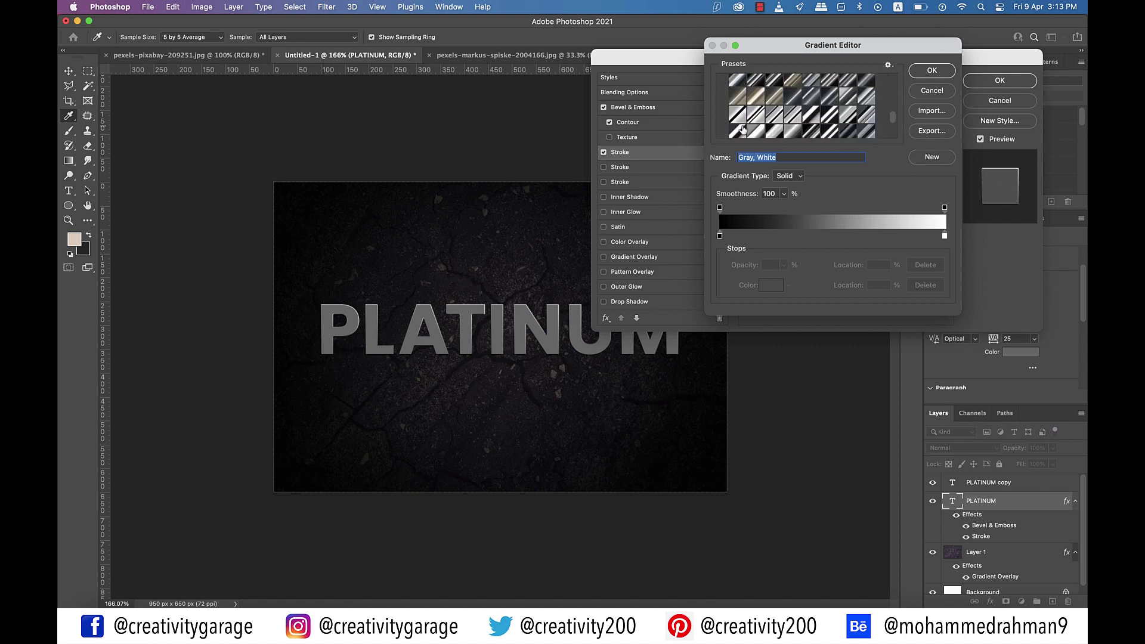
{"action": "left_click", "coordinate": [773, 115]}
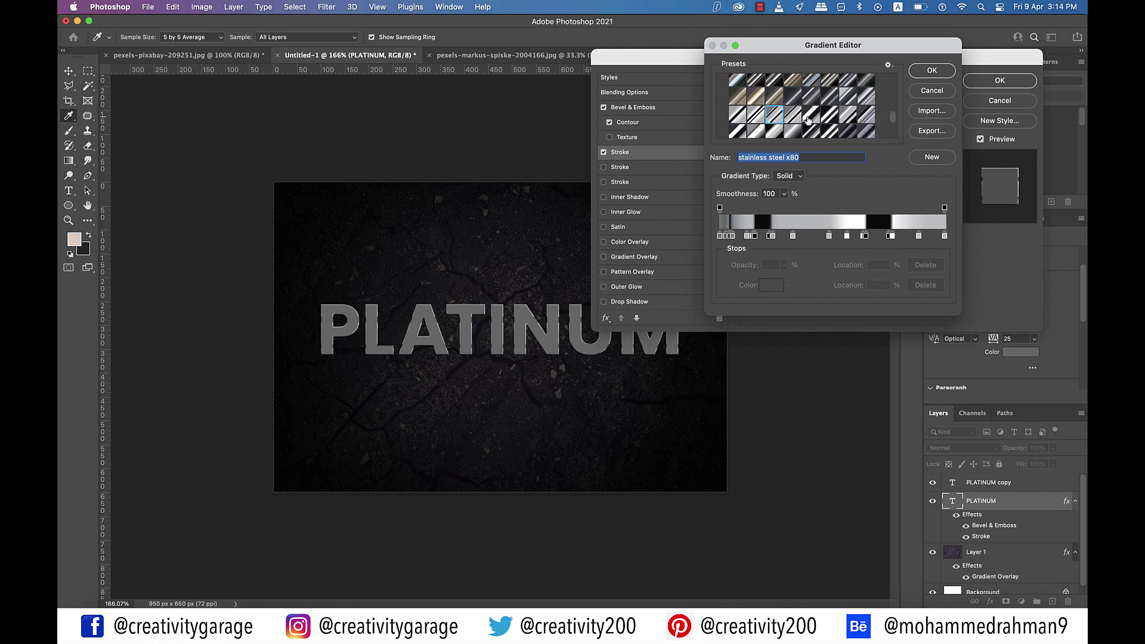
{"action": "scroll", "coordinate": [802, 120], "scroll_direction": "down", "scroll_amount": 1}
{"action": "left_click", "coordinate": [794, 119]}
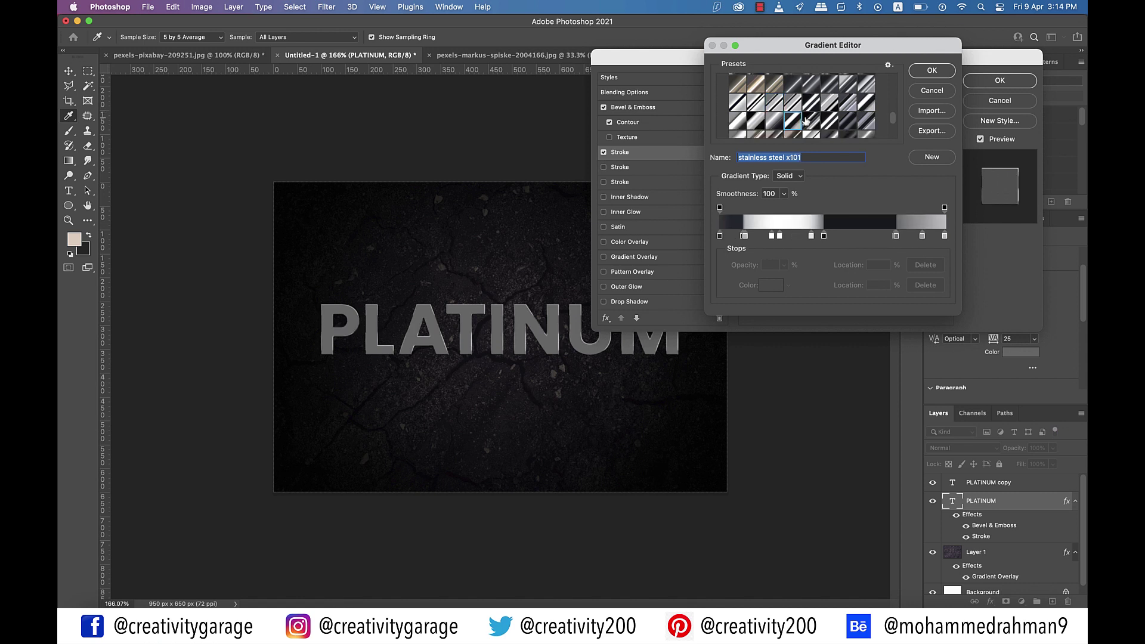
{"action": "left_click", "coordinate": [794, 85]}
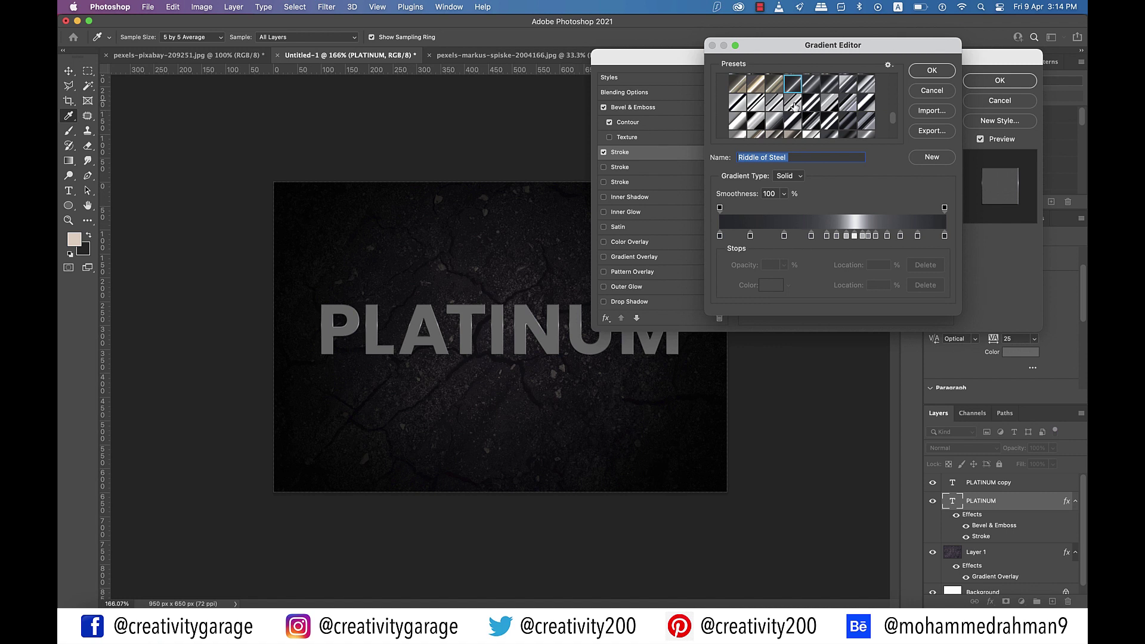
{"action": "left_click", "coordinate": [866, 112]}
- Show gradient presets as a names list and apply stainless steel xx to the stroke
{"action": "left_click", "coordinate": [888, 64]}
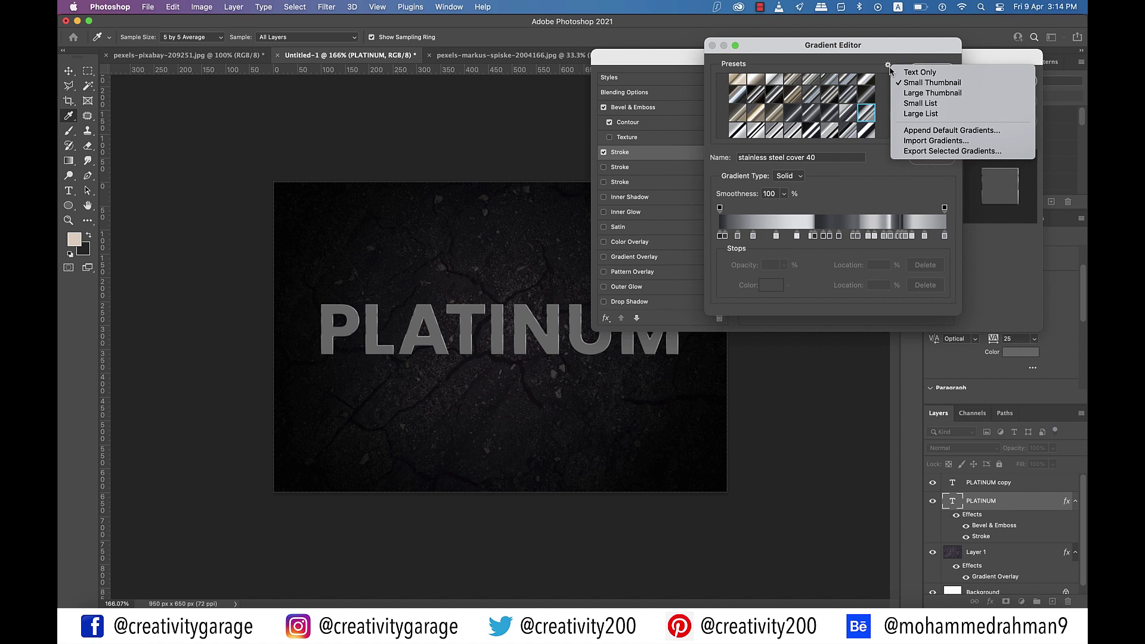
{"action": "left_click", "coordinate": [929, 72]}
{"action": "scroll", "coordinate": [829, 107], "scroll_direction": "up", "scroll_amount": 5}
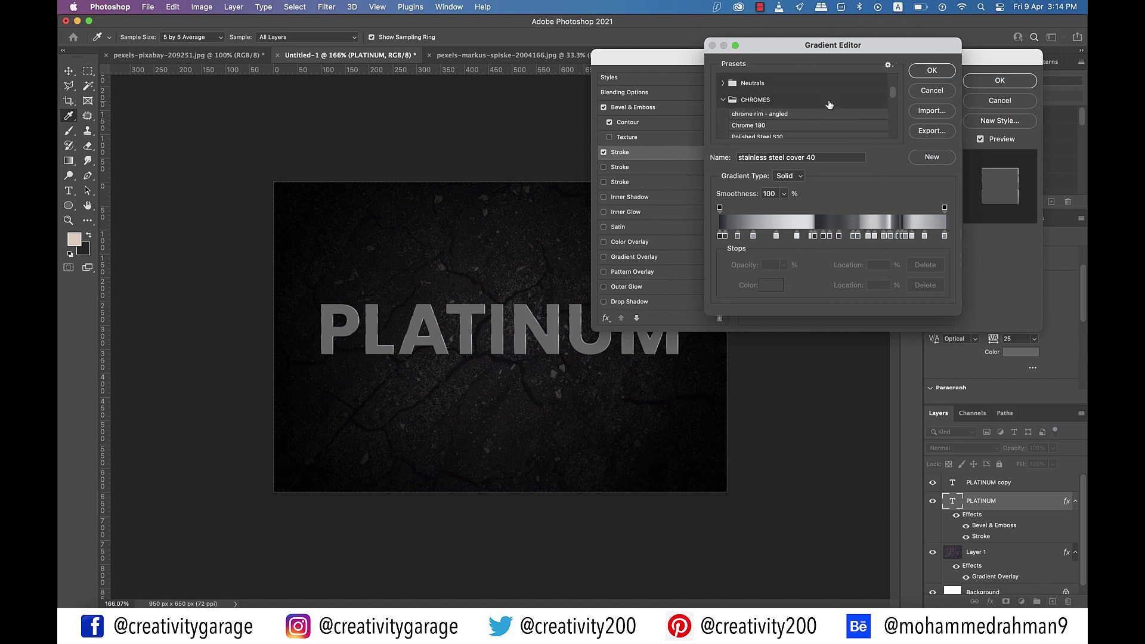
{"action": "scroll", "coordinate": [829, 104], "scroll_direction": "down", "scroll_amount": 8}
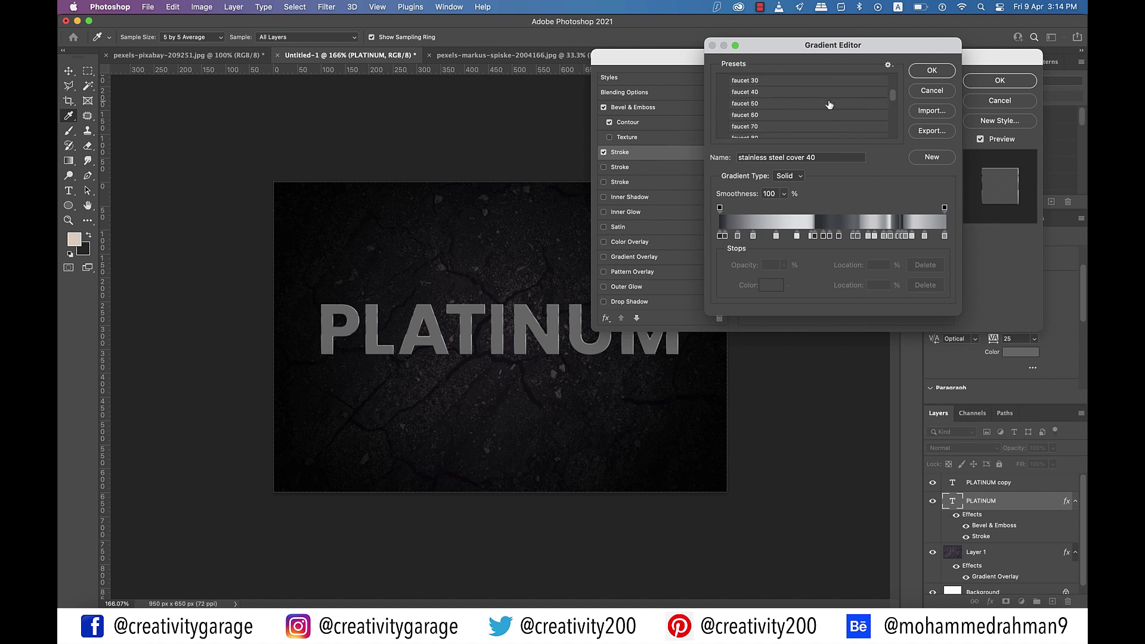
{"action": "scroll", "coordinate": [829, 105], "scroll_direction": "down", "scroll_amount": 1}
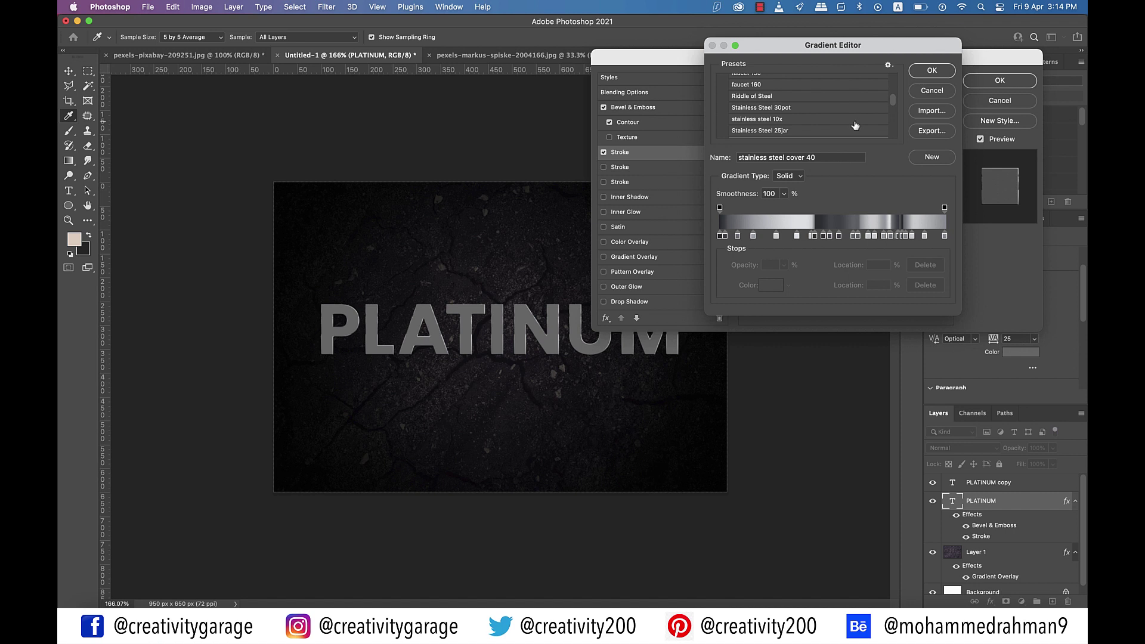
{"action": "scroll", "coordinate": [855, 125], "scroll_direction": "down", "scroll_amount": 3}
{"action": "left_click", "coordinate": [765, 123]}
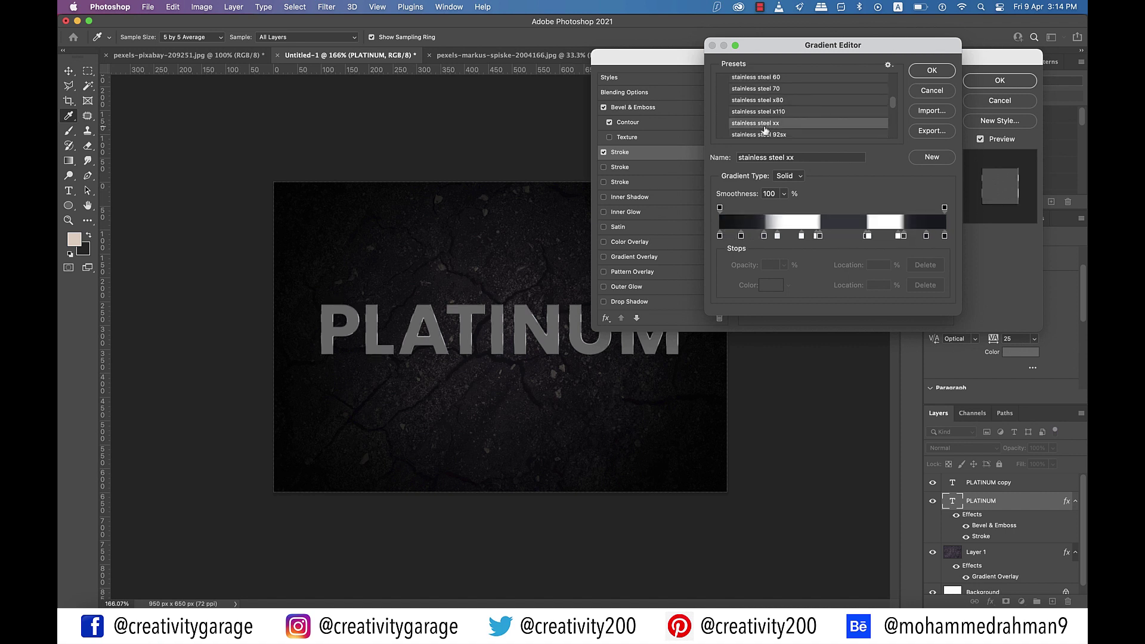
{"action": "left_click", "coordinate": [933, 72]}
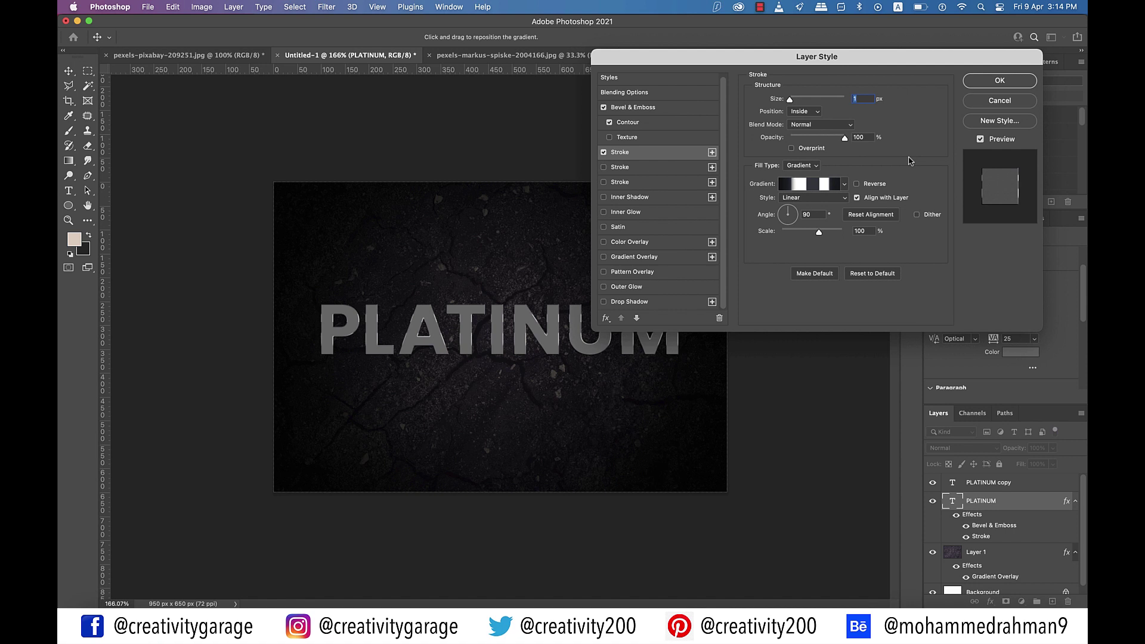
- Add an Inner Shadow: 35% opacity, local -115° angle, 3 px distance, 7 px size, 0% choke
{"action": "left_click", "coordinate": [629, 197]}
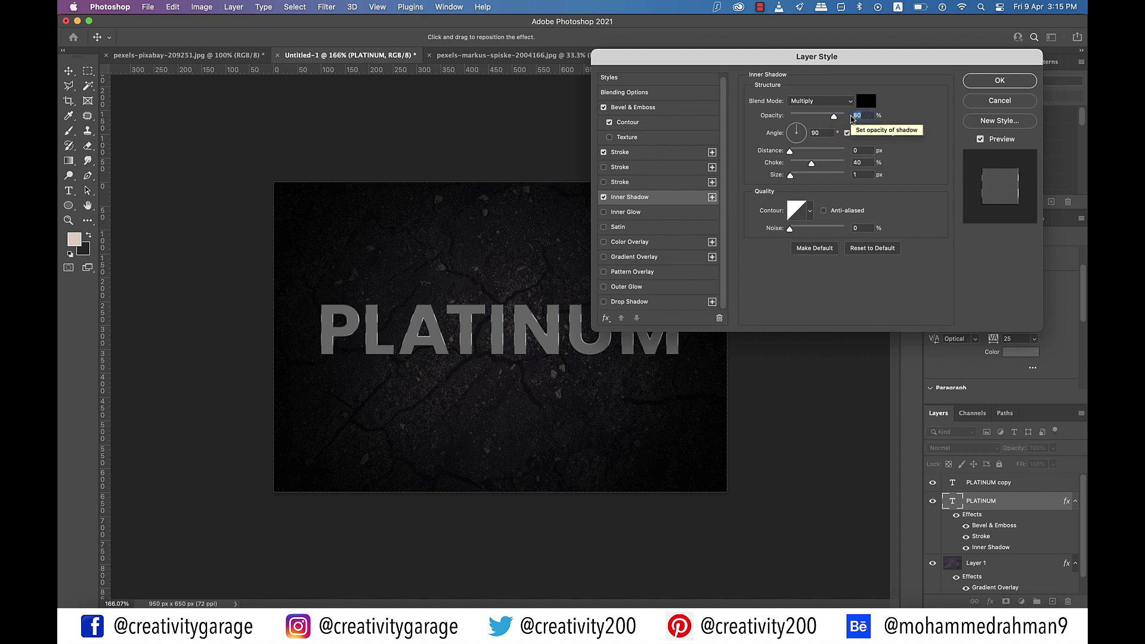
{"action": "type", "text": "35"}
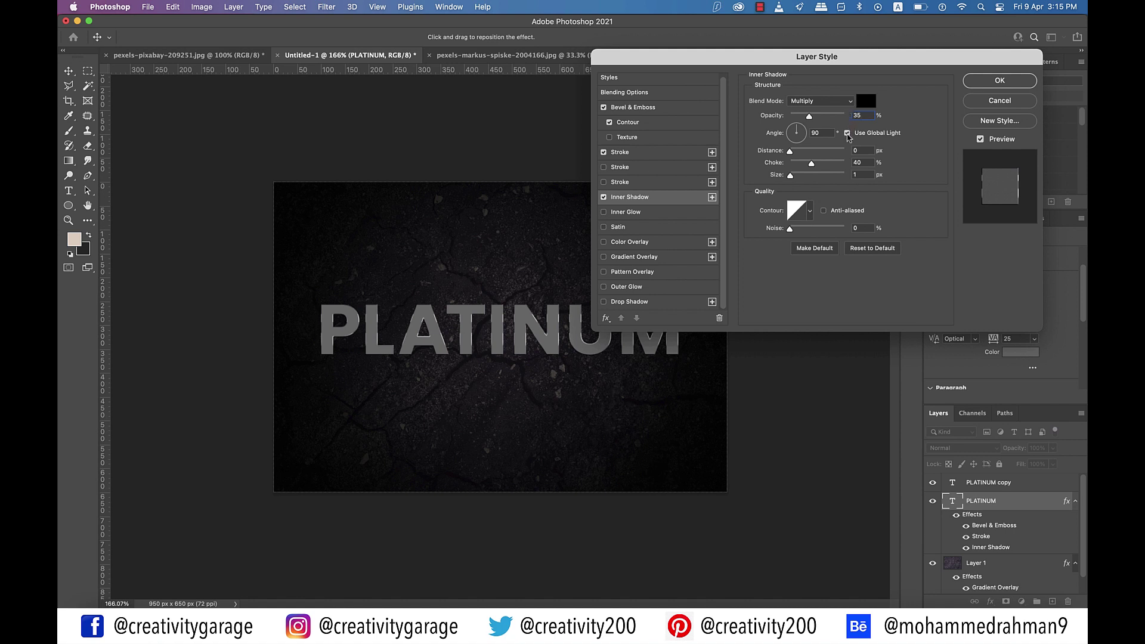
{"action": "left_click", "coordinate": [847, 133]}
{"action": "double_click", "coordinate": [817, 132]}
{"action": "type", "text": "-115"}
{"action": "double_click", "coordinate": [864, 152]}
{"action": "type", "text": "3"}
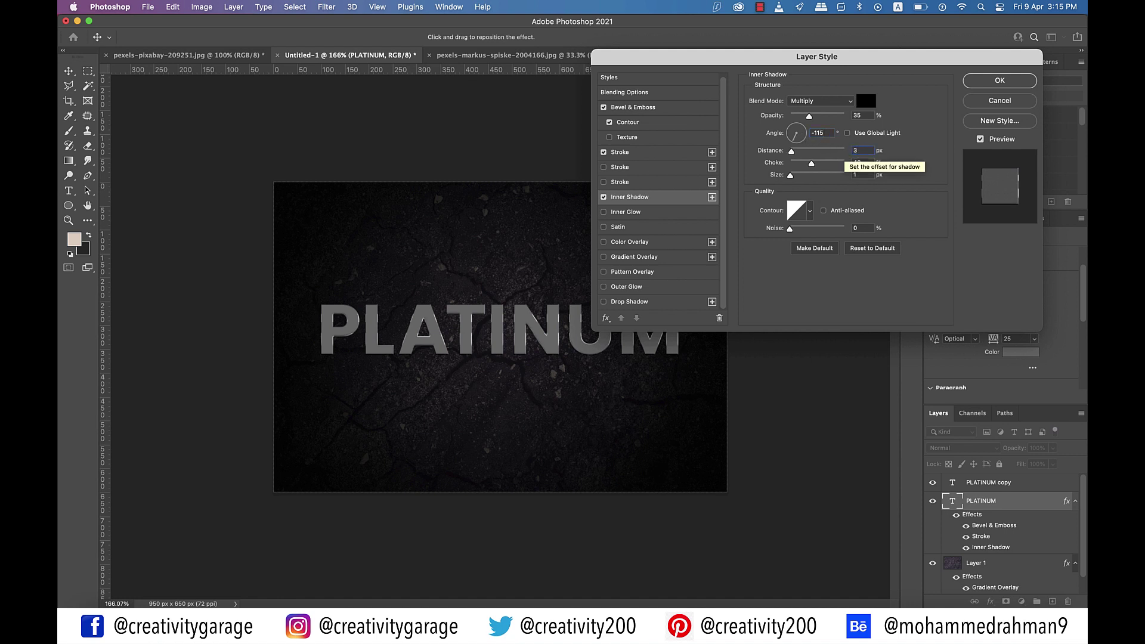
{"action": "double_click", "coordinate": [854, 175]}
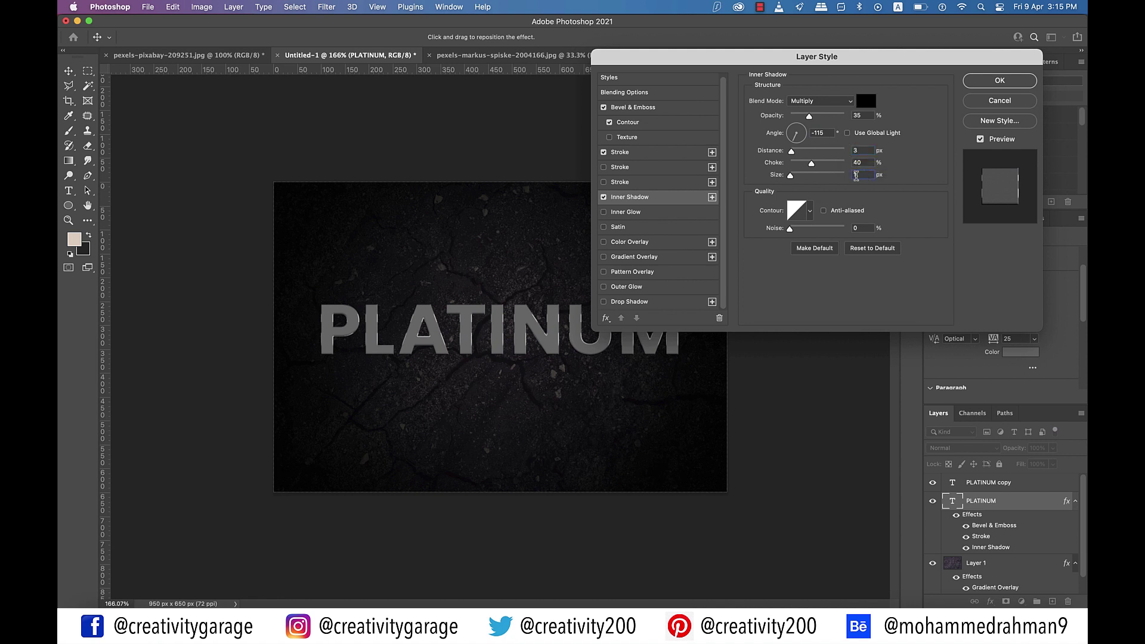
{"action": "type", "text": "7"}
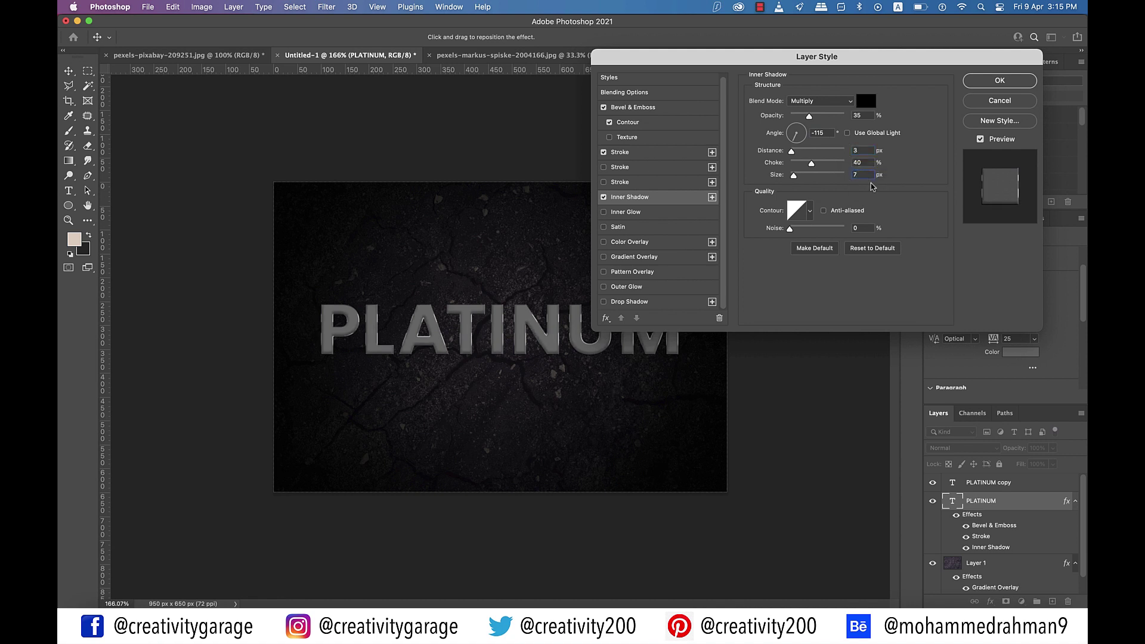
{"action": "key", "text": "shift+Tab"}
{"action": "type", "text": "0"}
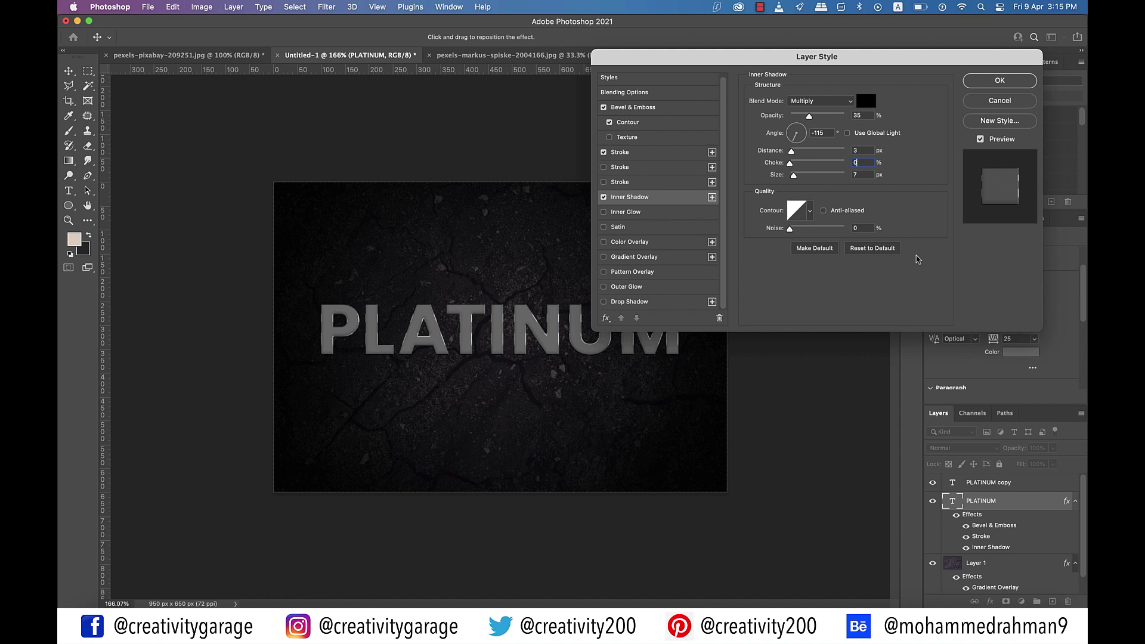
- Add a Vivid Light Inner Glow at 100% opacity, colour F4F2E7, size 3 px
{"action": "left_click", "coordinate": [635, 214]}
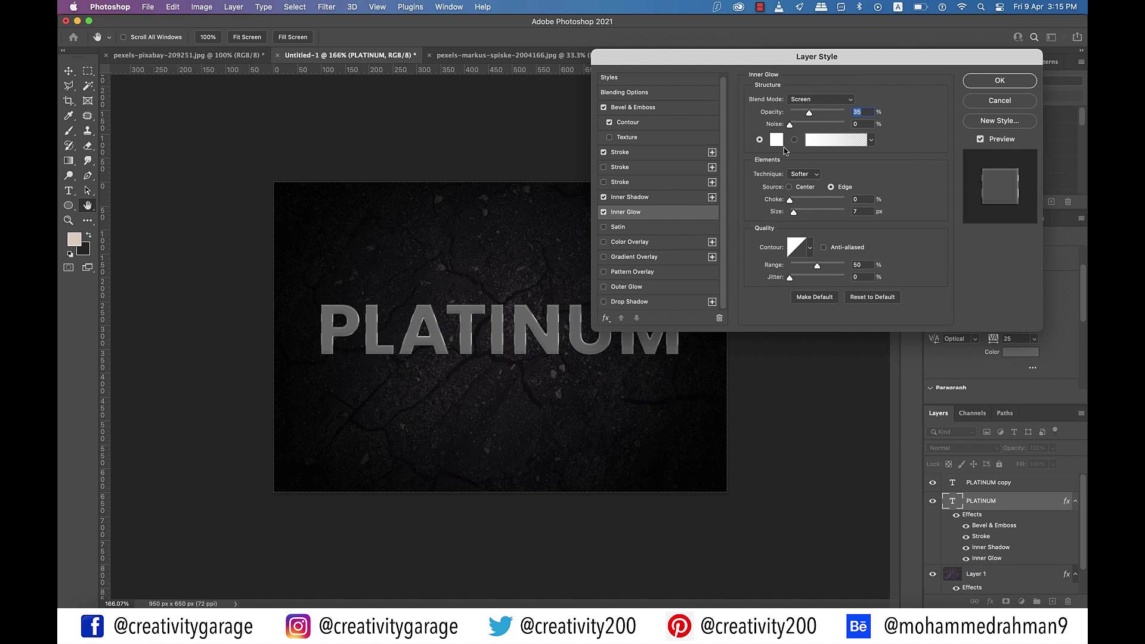
{"action": "left_click", "coordinate": [851, 99]}
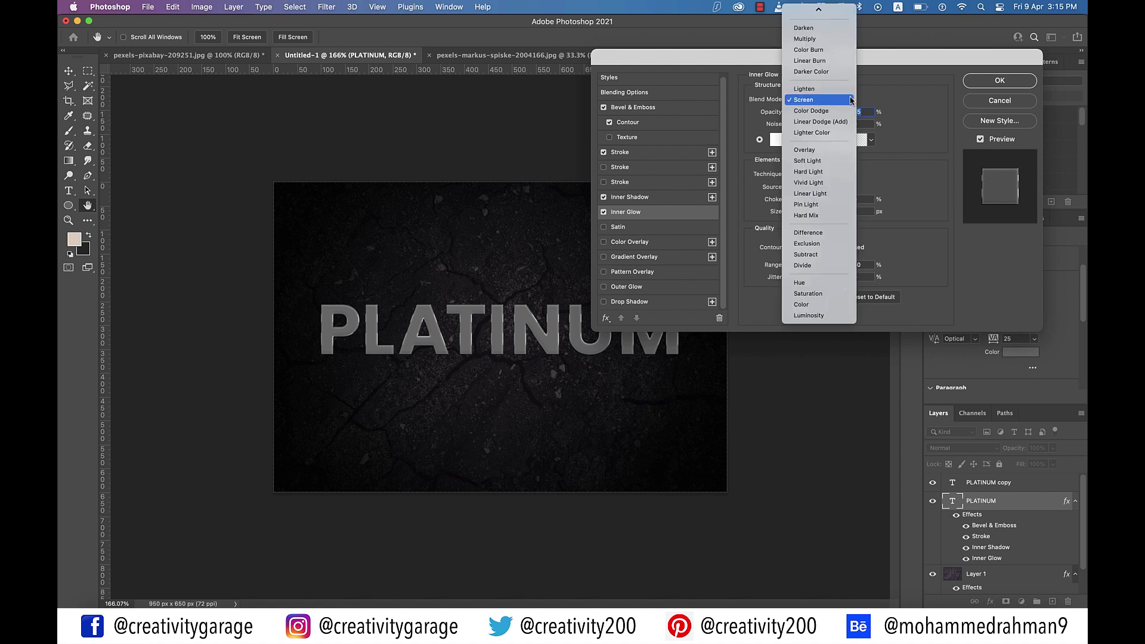
{"action": "left_click", "coordinate": [821, 183]}
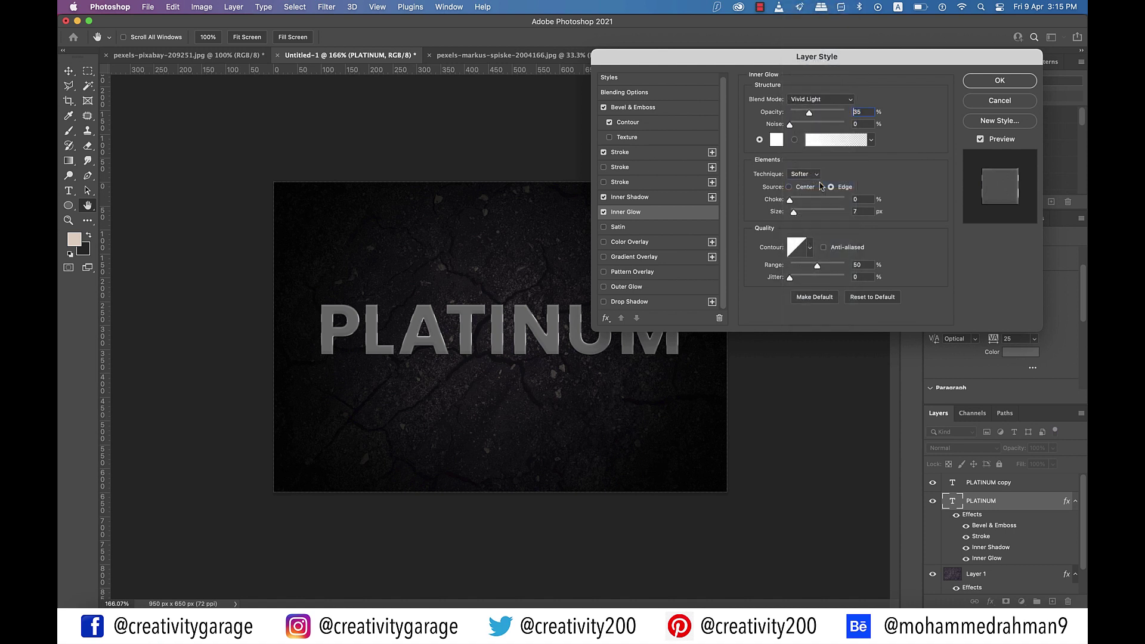
{"action": "type", "text": "100"}
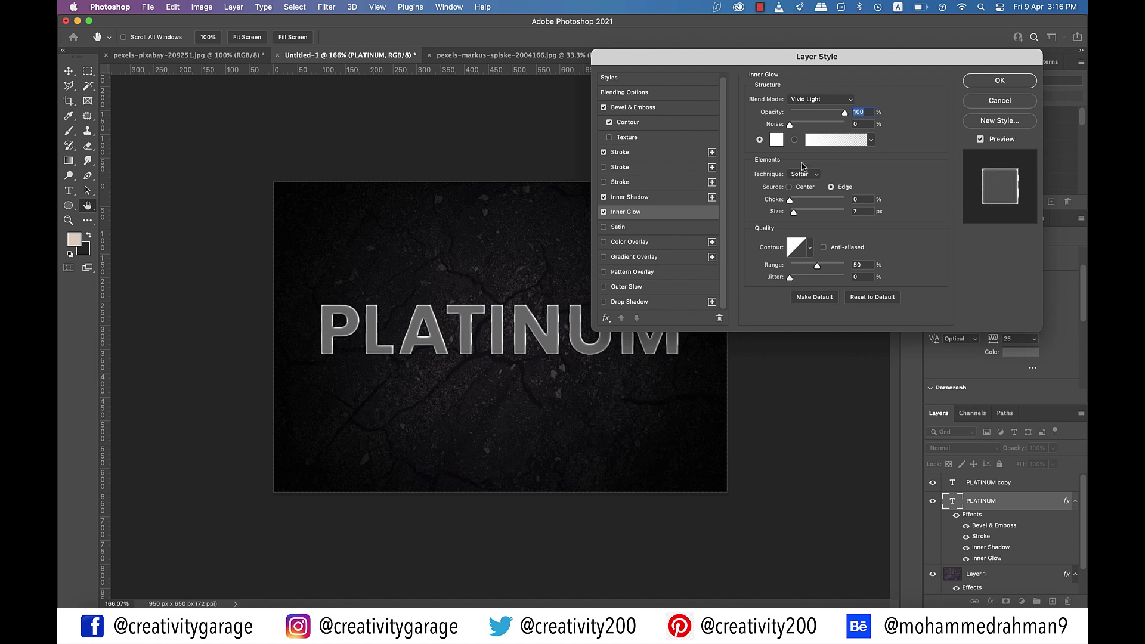
{"action": "left_click", "coordinate": [777, 140]}
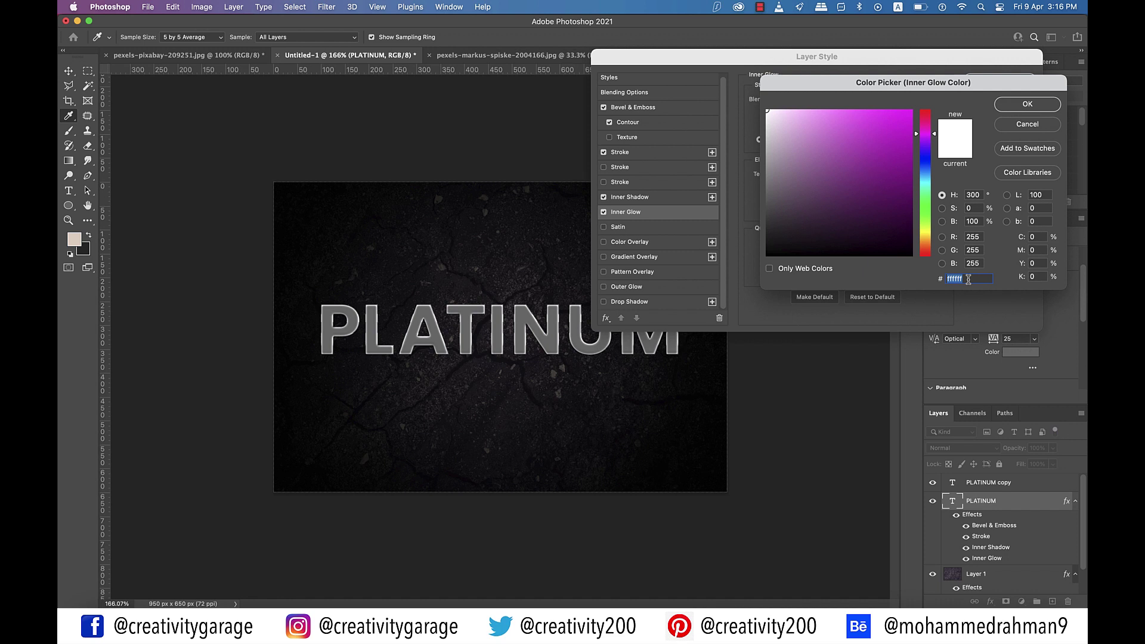
{"action": "type", "text": "F4F"}
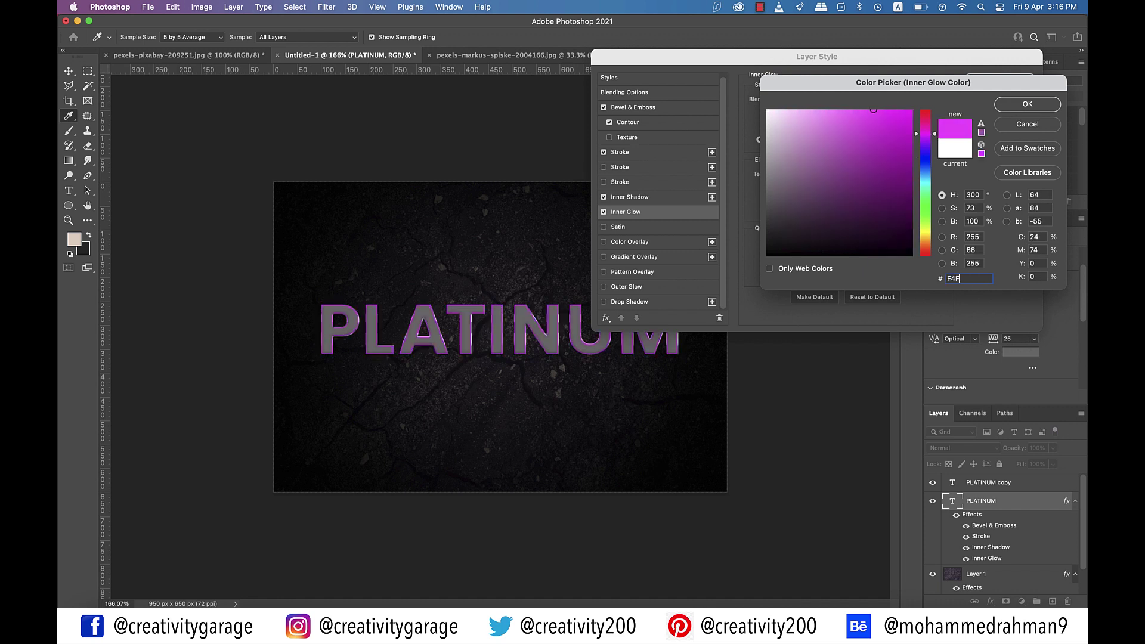
{"action": "type", "text": "2E7"}
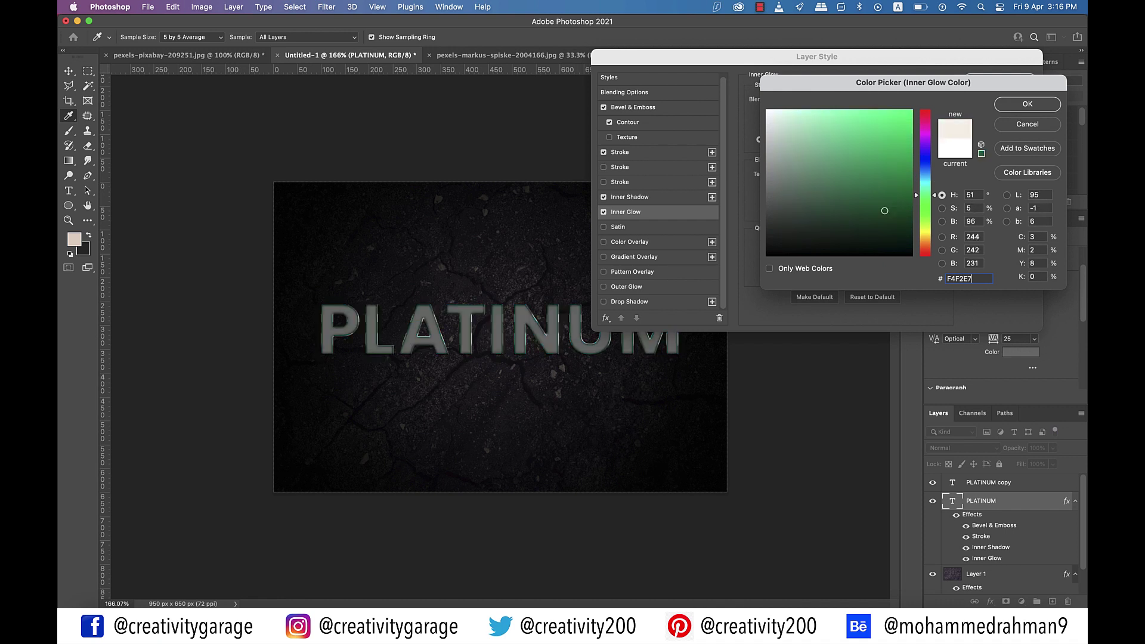
{"action": "left_click", "coordinate": [1015, 106]}
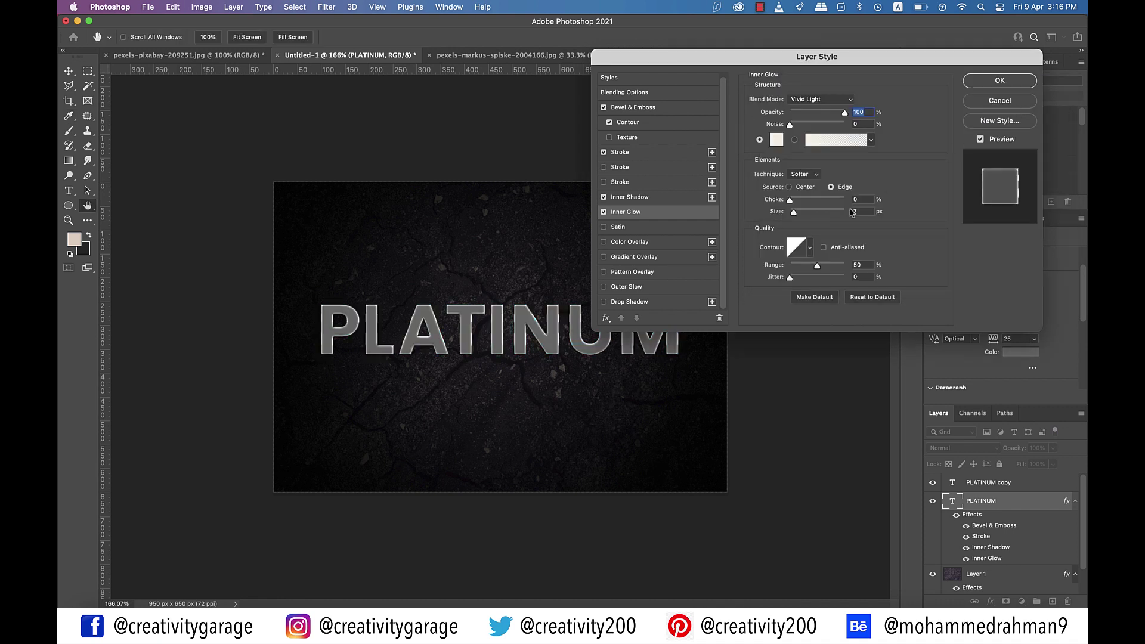
{"action": "left_click", "coordinate": [856, 212]}
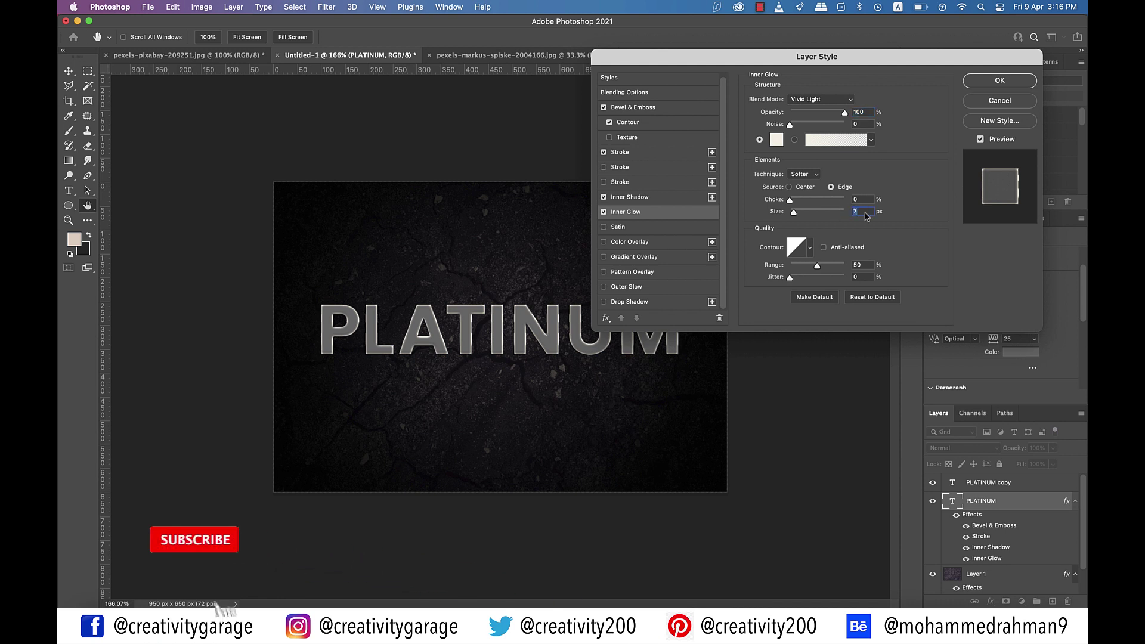
{"action": "type", "text": "3"}
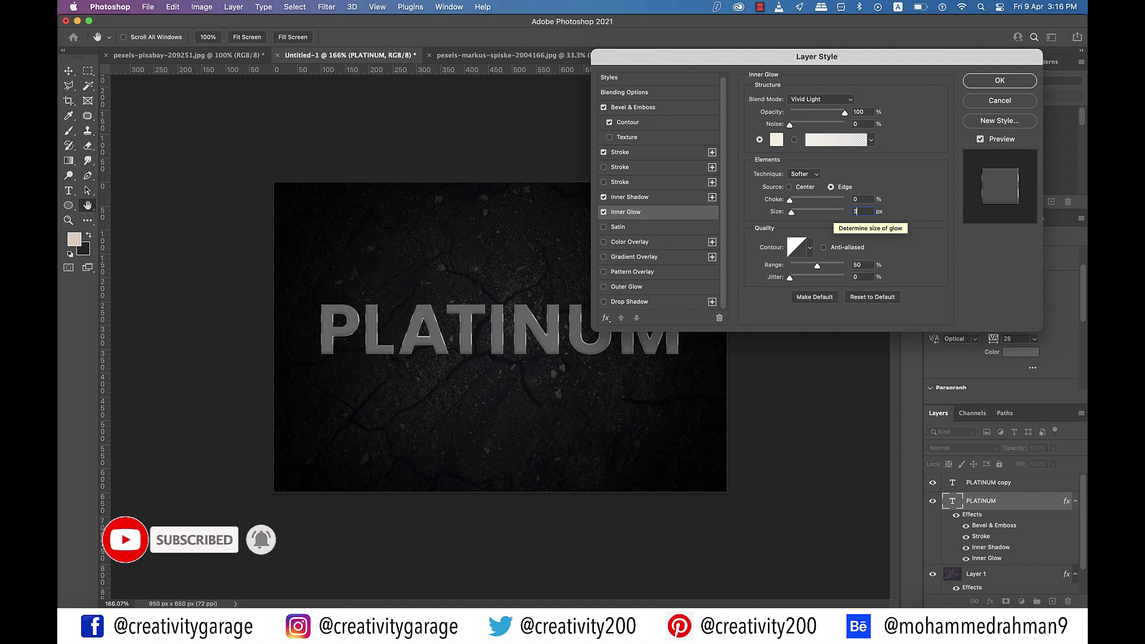
- Add a dithered Gradient Overlay in Color blend mode at 90% opacity
{"action": "left_click", "coordinate": [635, 257]}
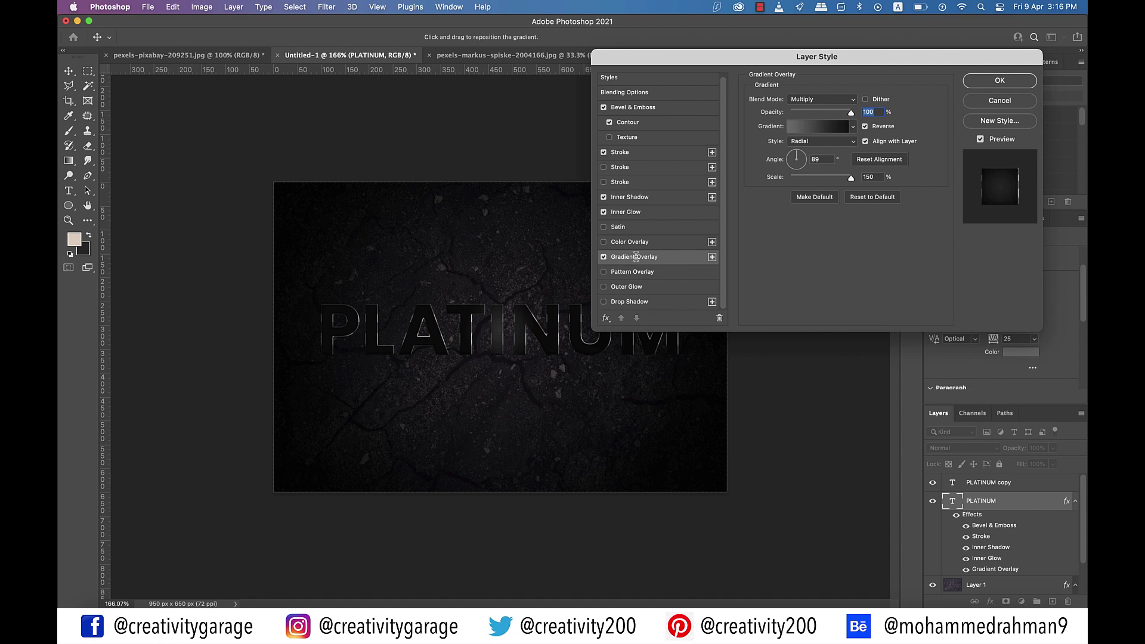
{"action": "left_click", "coordinate": [865, 100]}
{"action": "left_click", "coordinate": [827, 99]}
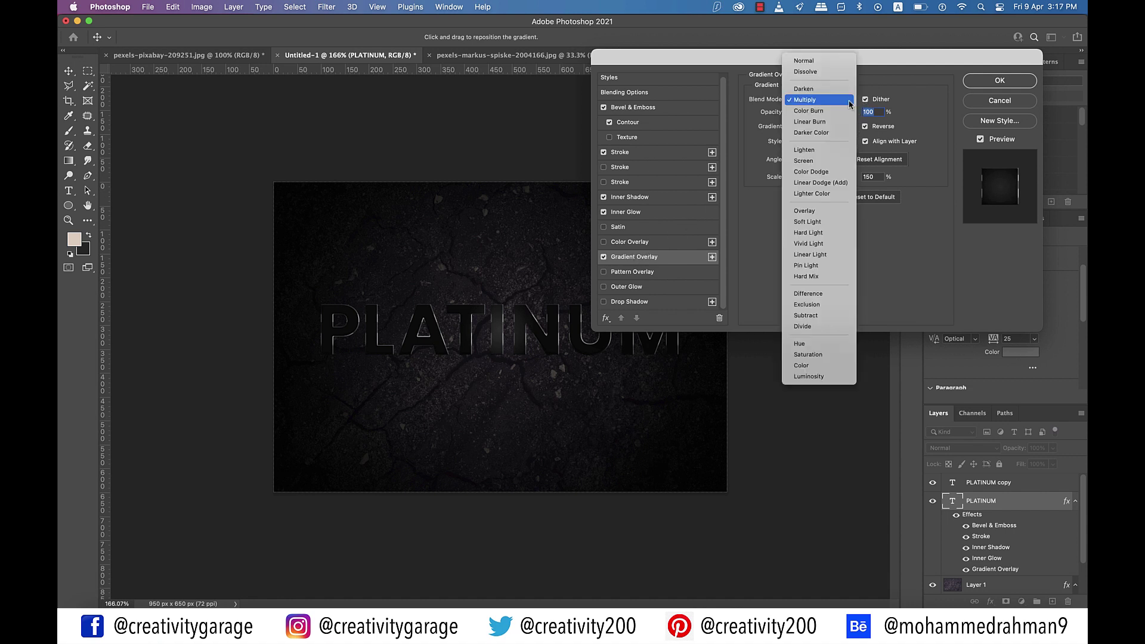
{"action": "left_click", "coordinate": [817, 366]}
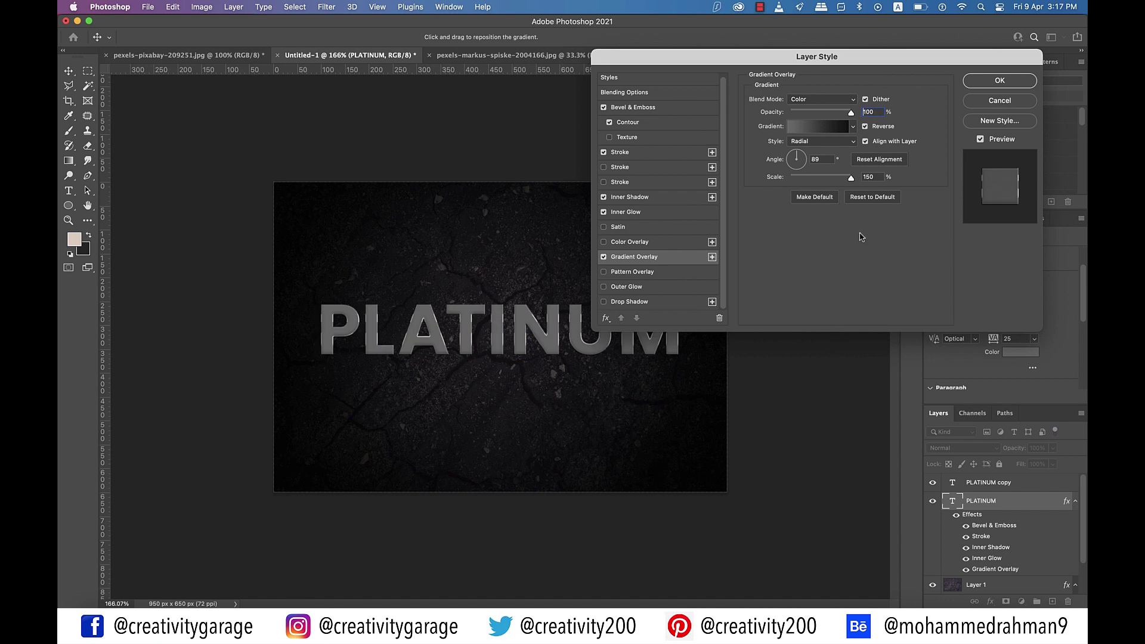
{"action": "double_click", "coordinate": [876, 113]}
{"action": "type", "text": "90"}
- Apply the stove pipe 70 gradient to the overlay, Linear style at 90° angle
{"action": "left_click", "coordinate": [853, 127]}
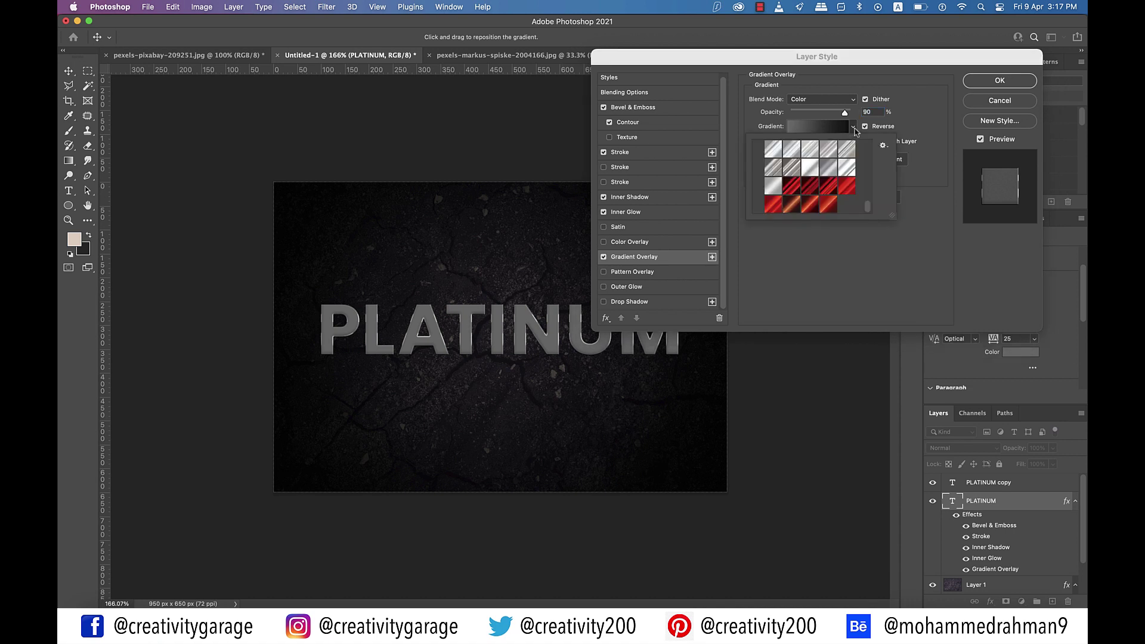
{"action": "left_click", "coordinate": [882, 146]}
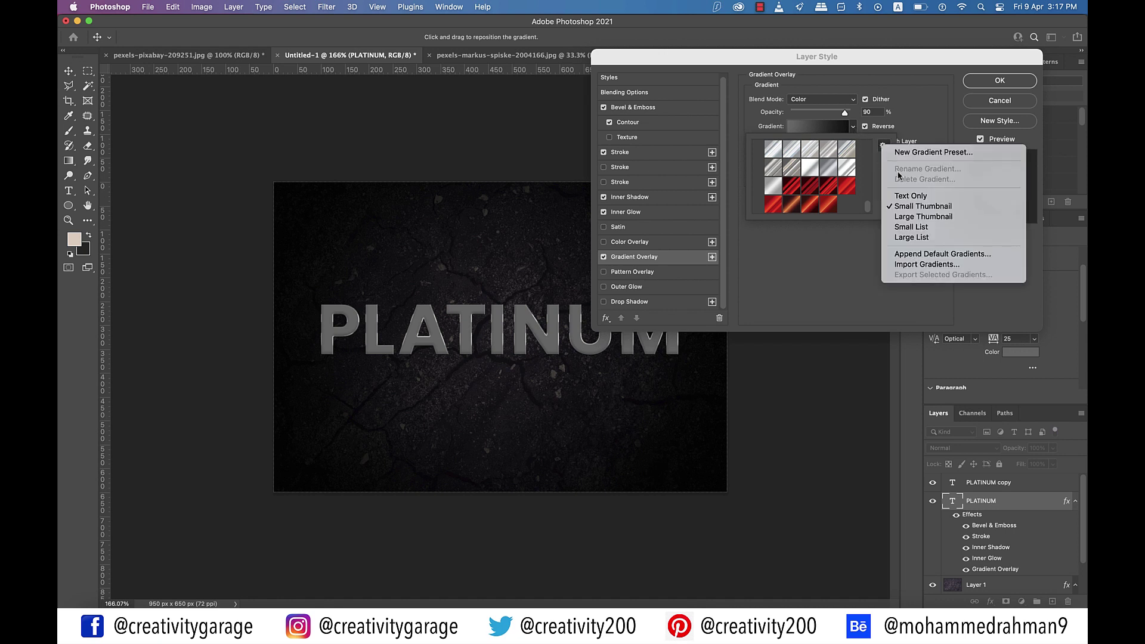
{"action": "left_click", "coordinate": [917, 197]}
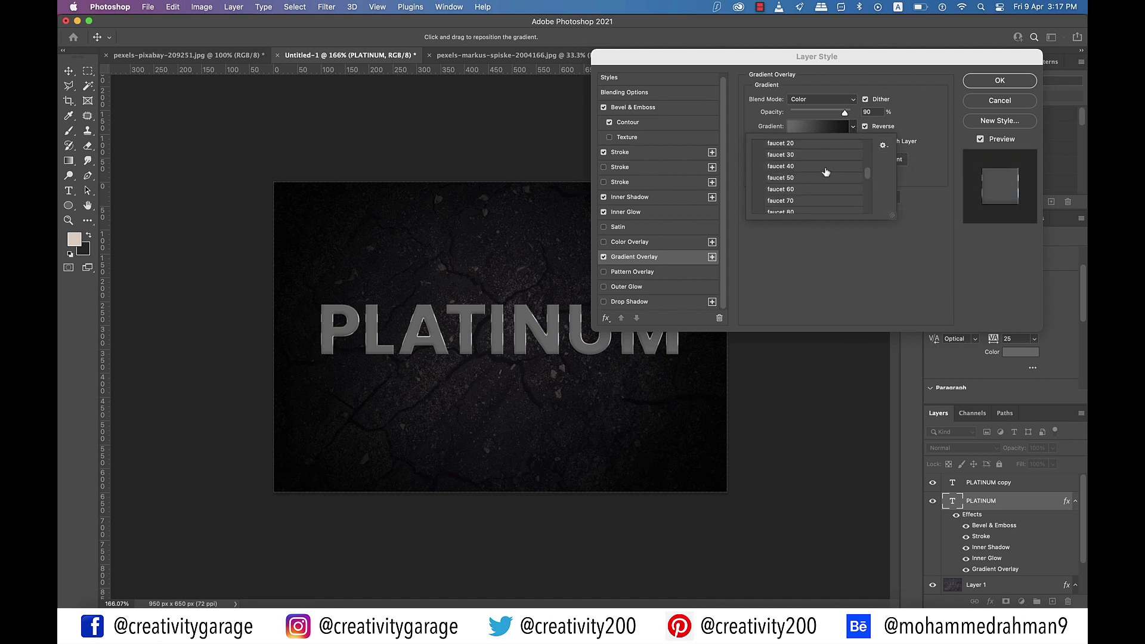
{"action": "scroll", "coordinate": [825, 173], "scroll_direction": "up", "scroll_amount": 5}
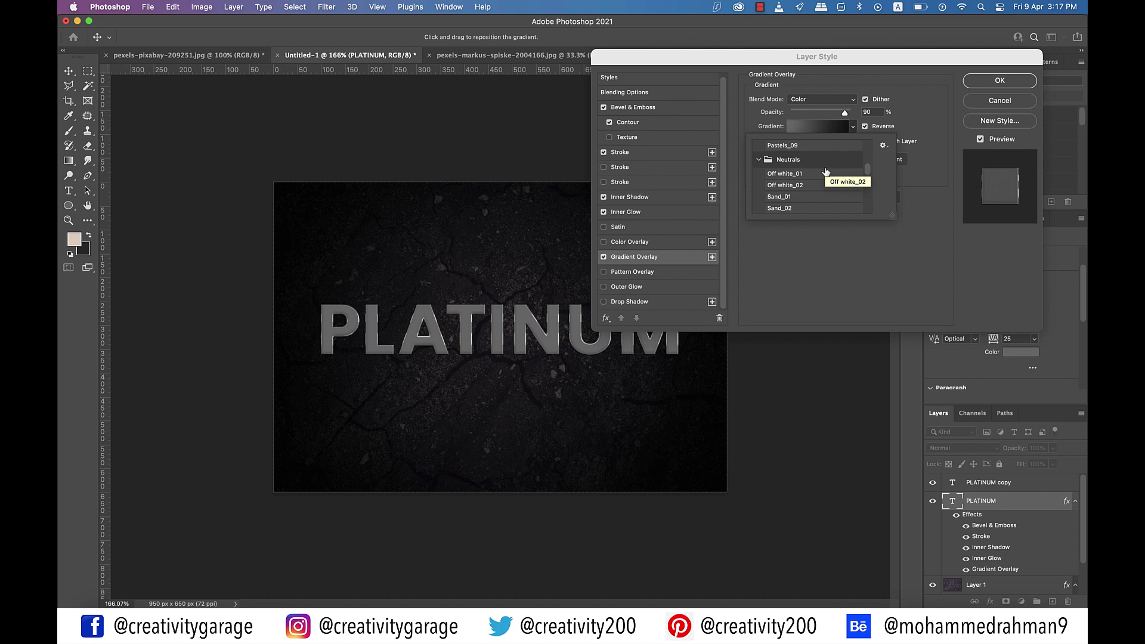
{"action": "scroll", "coordinate": [825, 173], "scroll_direction": "down", "scroll_amount": 8}
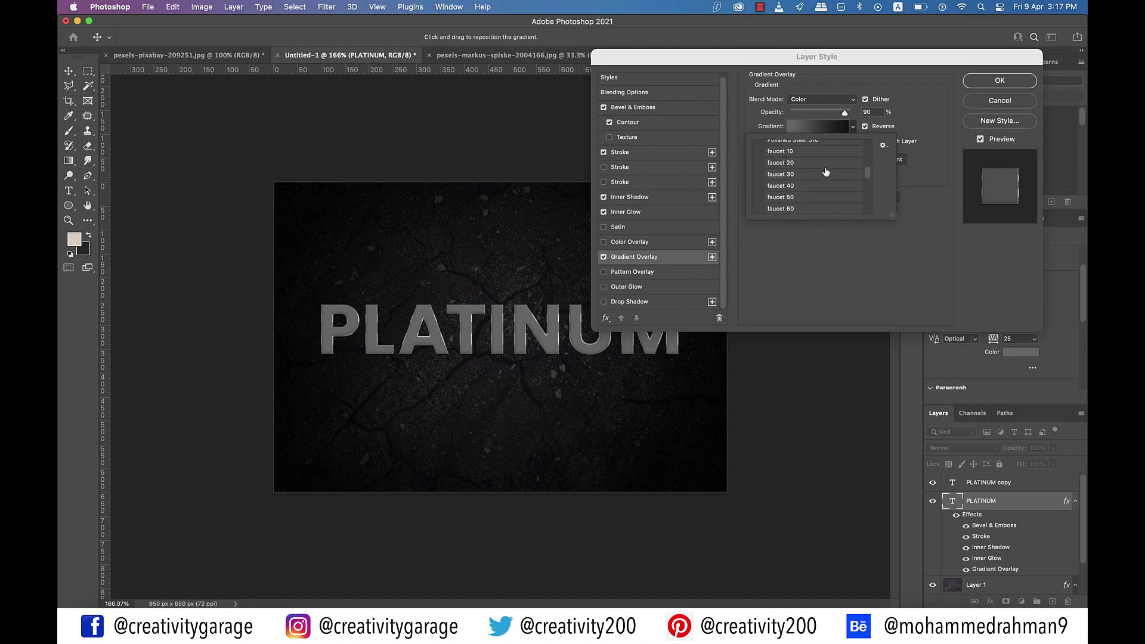
{"action": "left_click", "coordinate": [799, 196]}
{"action": "left_click", "coordinate": [914, 239]}
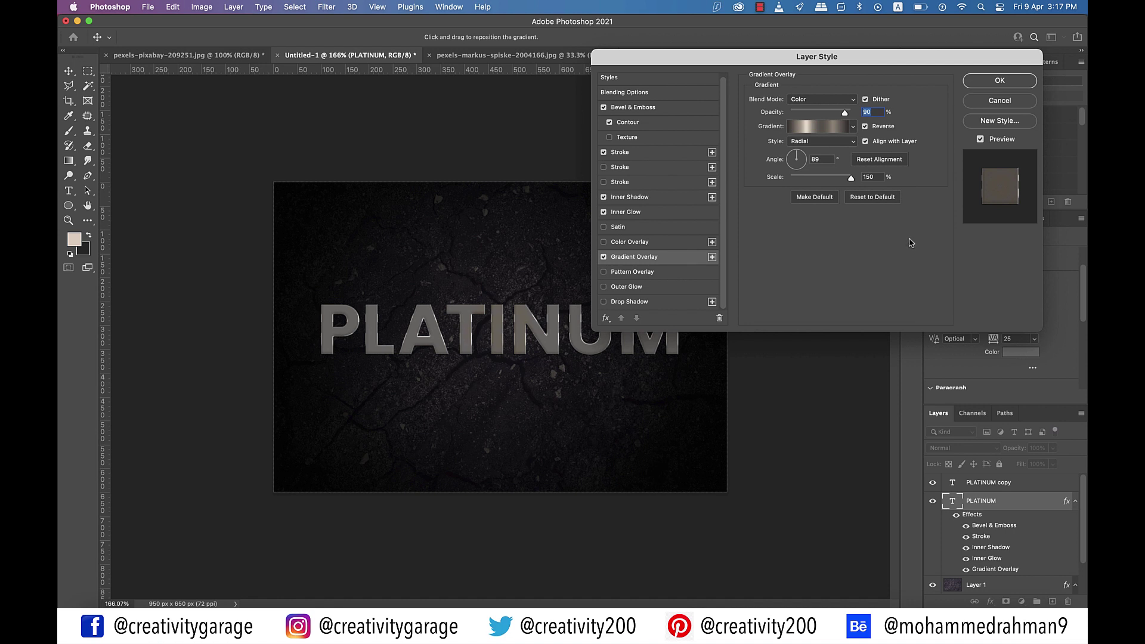
{"action": "left_click", "coordinate": [822, 141]}
{"action": "left_click", "coordinate": [802, 126]}
{"action": "double_click", "coordinate": [815, 159]}
{"action": "type", "text": "90"}
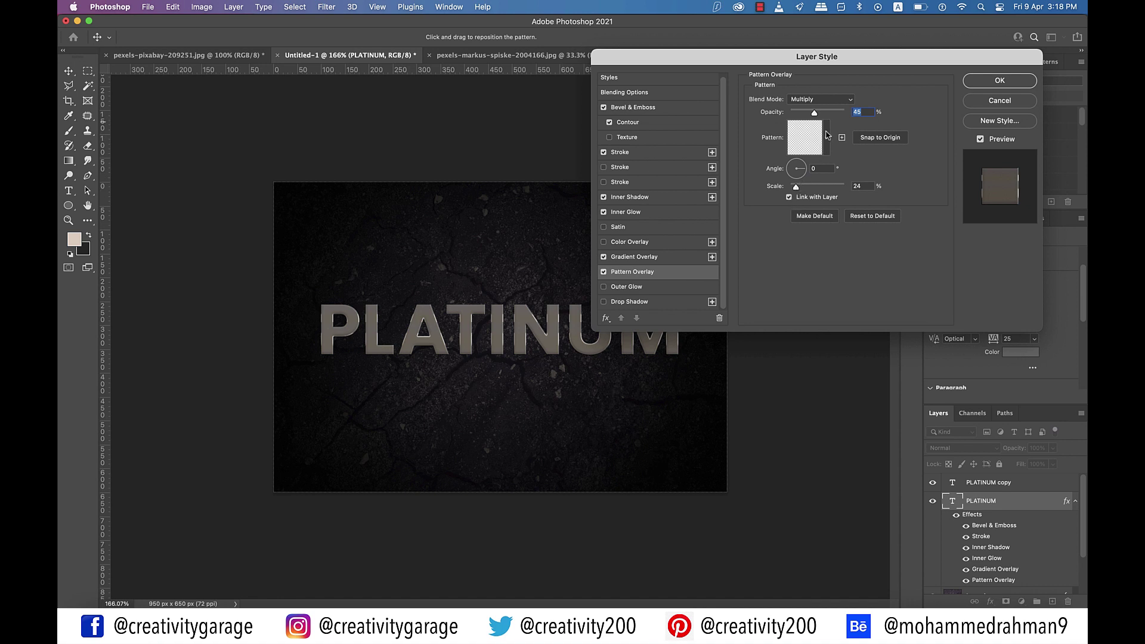
- Apply the Reflection Pattern to the pattern overlay at 50% scale
{"action": "left_click", "coordinate": [811, 142]}
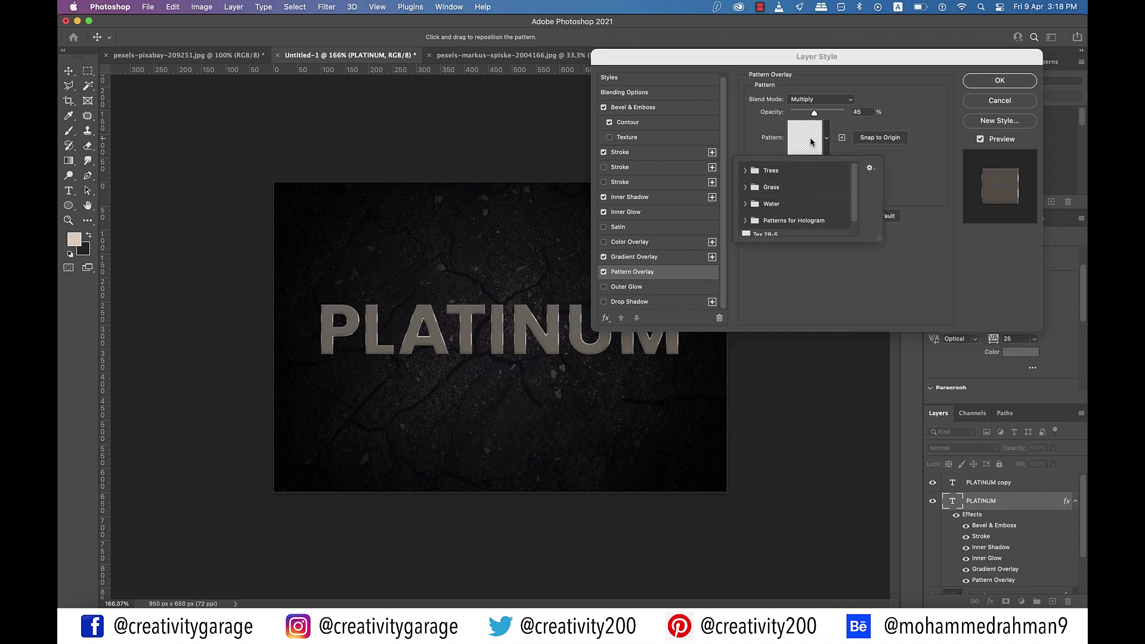
{"action": "left_click", "coordinate": [870, 169]}
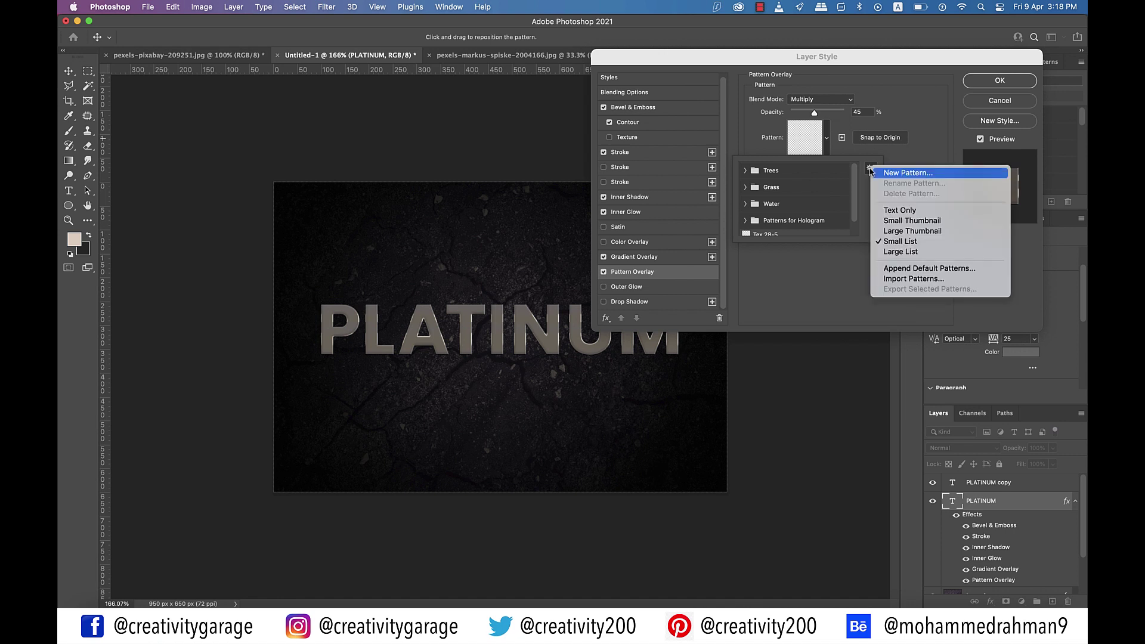
{"action": "left_click", "coordinate": [900, 210]}
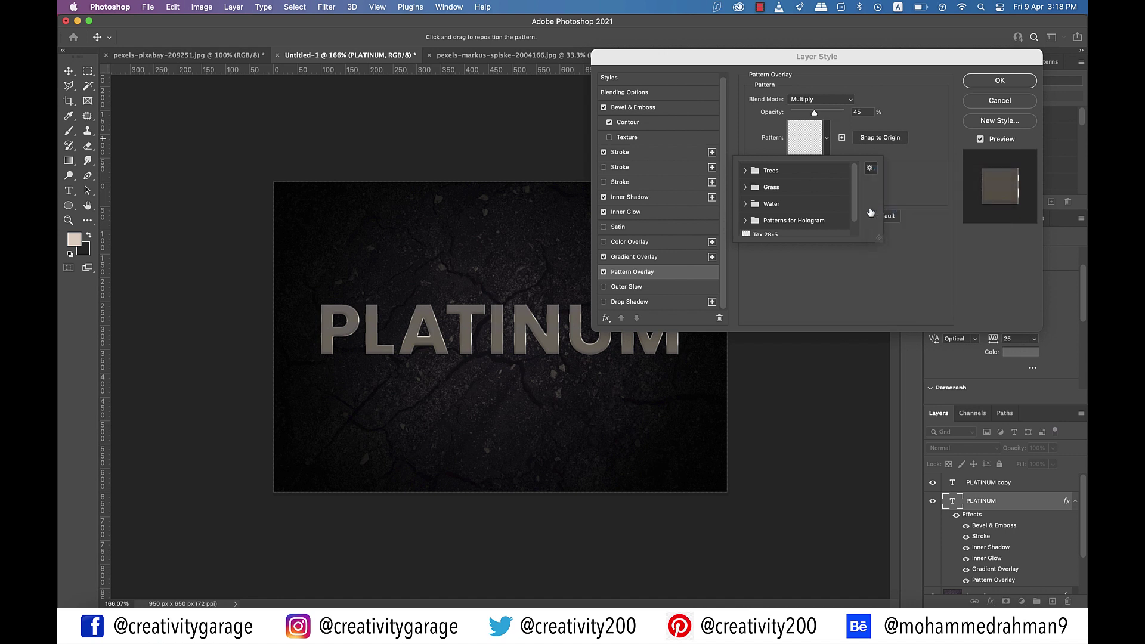
{"action": "scroll", "coordinate": [809, 204], "scroll_direction": "down", "scroll_amount": 1}
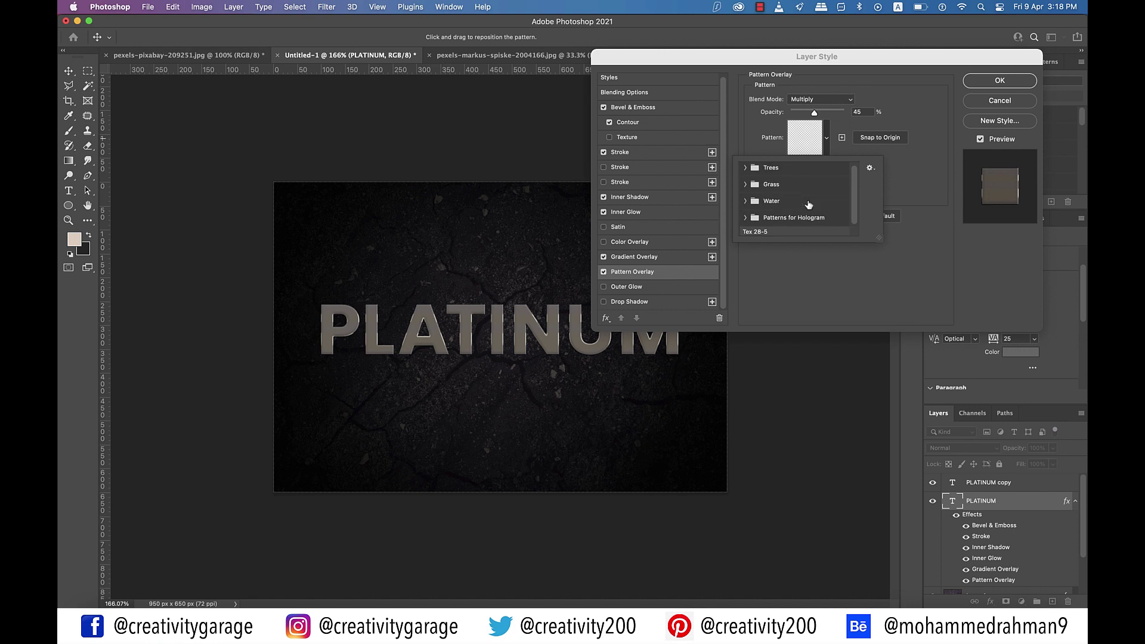
{"action": "left_click", "coordinate": [774, 231]}
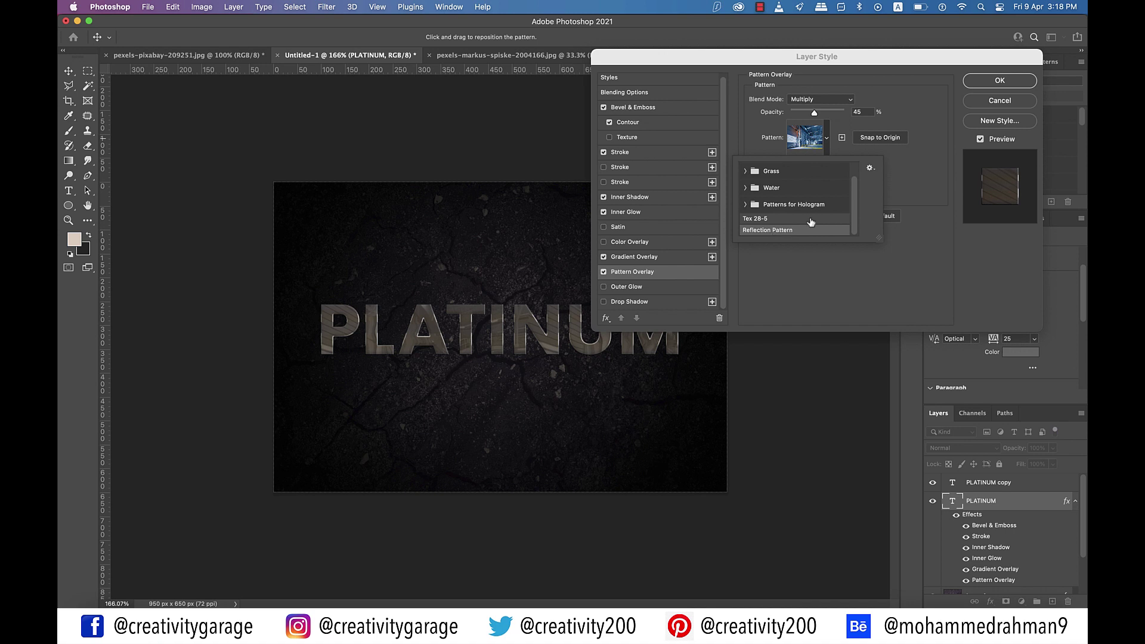
{"action": "left_click", "coordinate": [912, 192]}
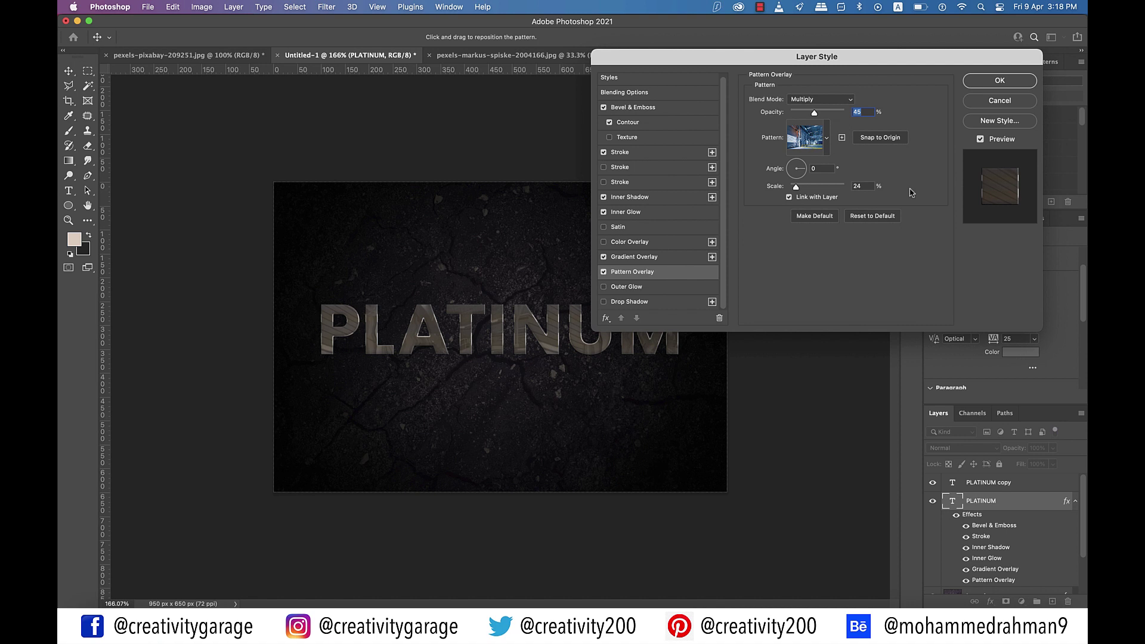
{"action": "double_click", "coordinate": [866, 189]}
{"action": "type", "text": "50"}
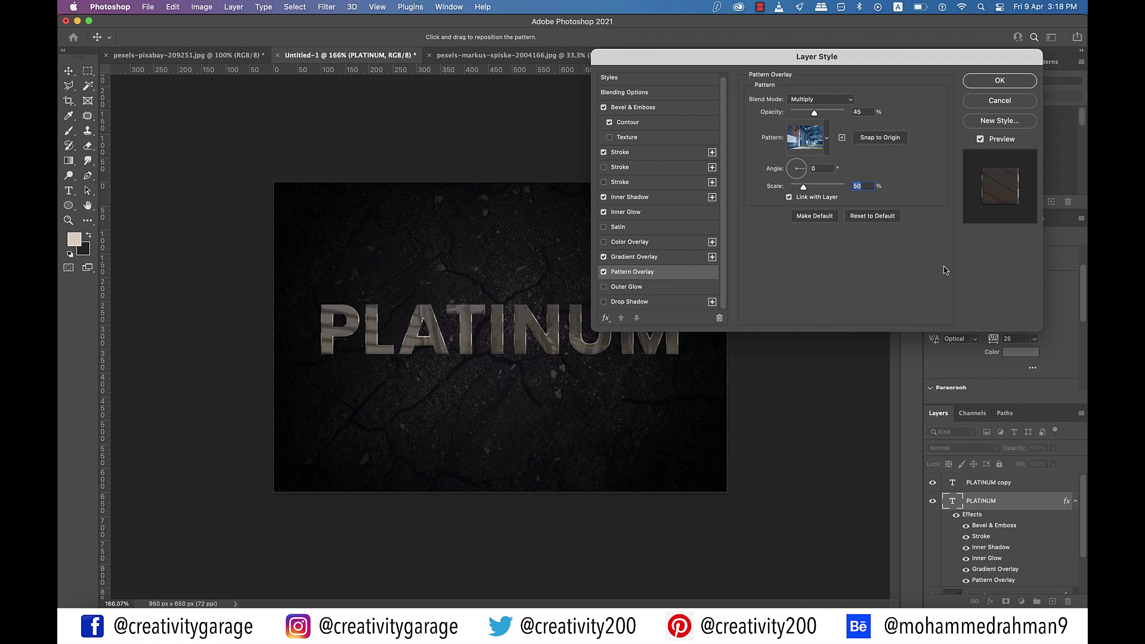
- Set the pattern overlay to Normal blend at 100% opacity and add an Outer Glow
{"action": "left_click", "coordinate": [822, 99]}
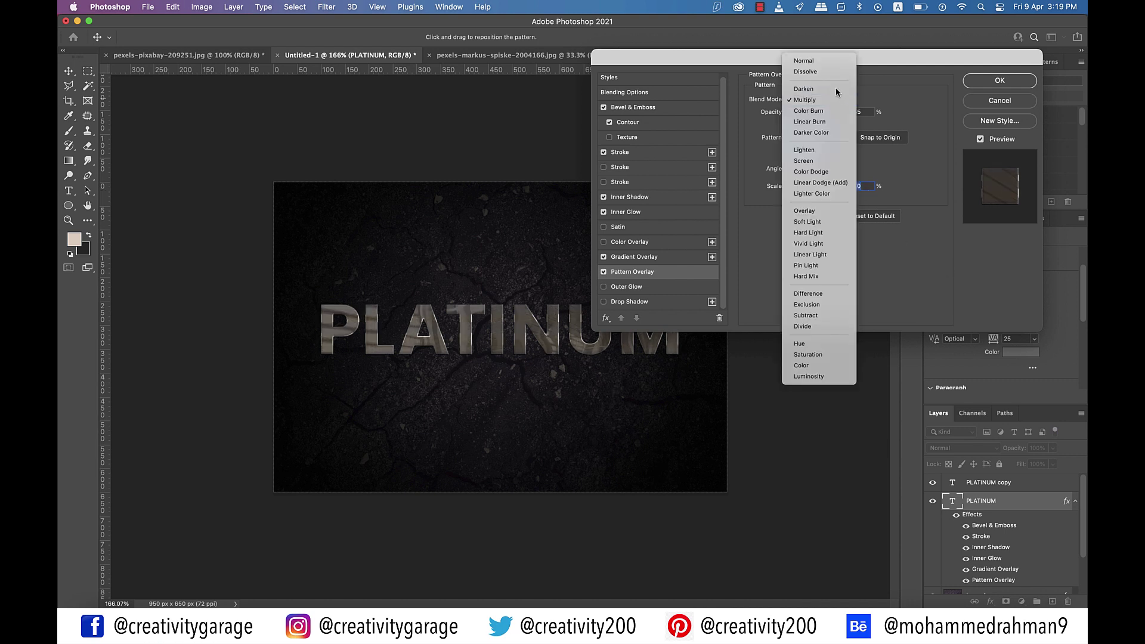
{"action": "left_click", "coordinate": [818, 59]}
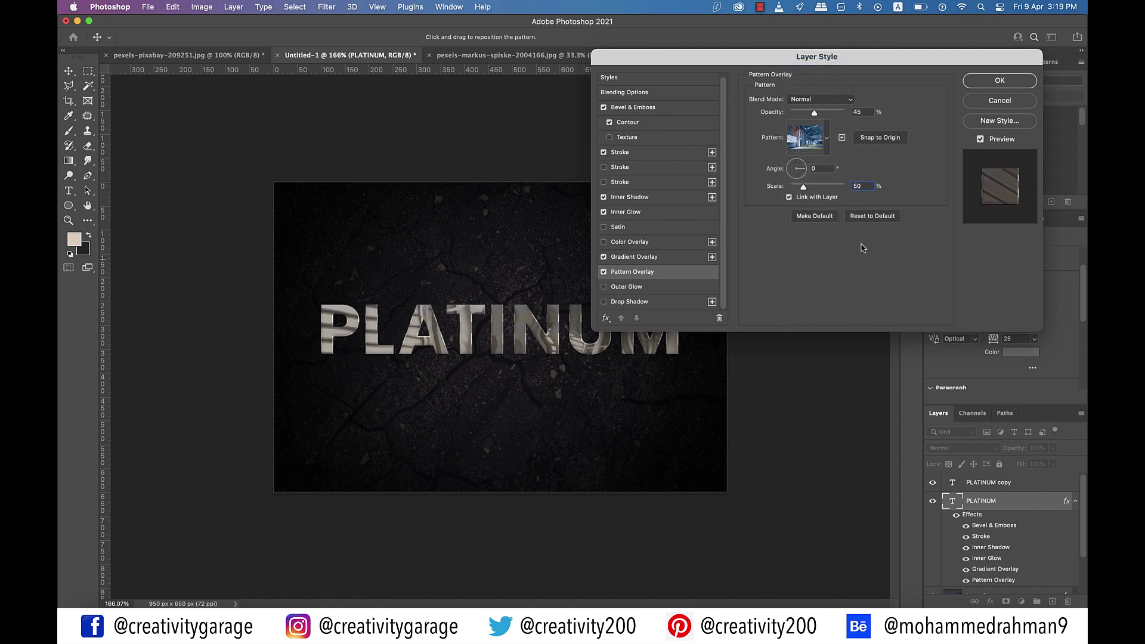
{"action": "key", "text": "shift+Tab"}
{"action": "key", "text": "shift+Tab"}
{"action": "type", "text": "100"}
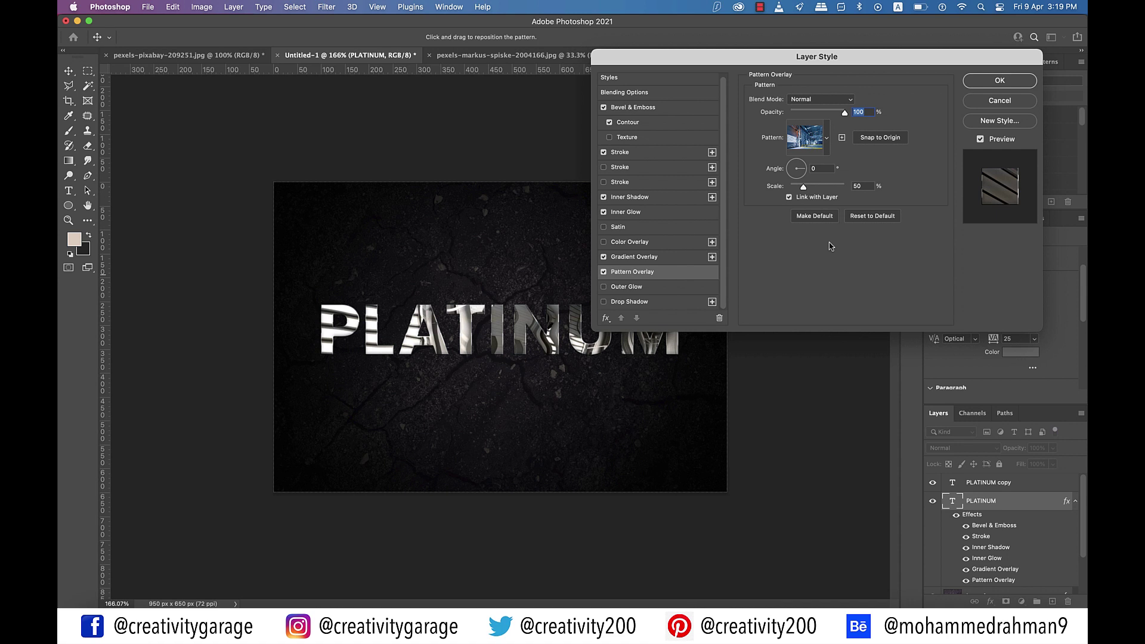
{"action": "left_click", "coordinate": [632, 283]}
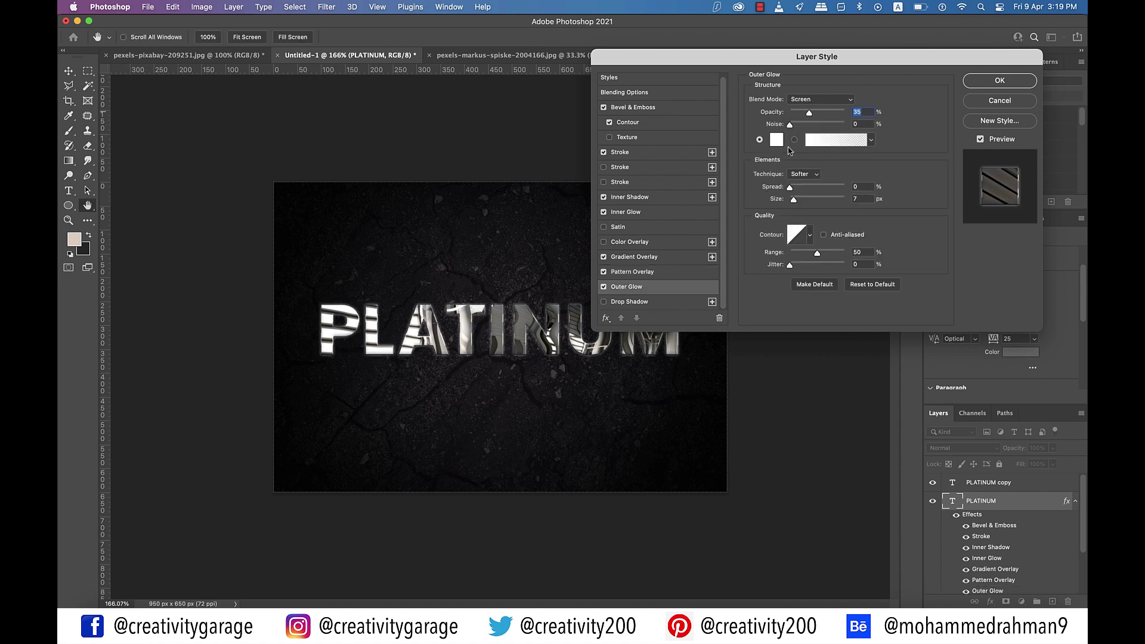
- Set the Outer Glow to Multiply, colour 404040, and size 21 px
{"action": "left_click", "coordinate": [826, 100]}
{"action": "left_click", "coordinate": [820, 40]}
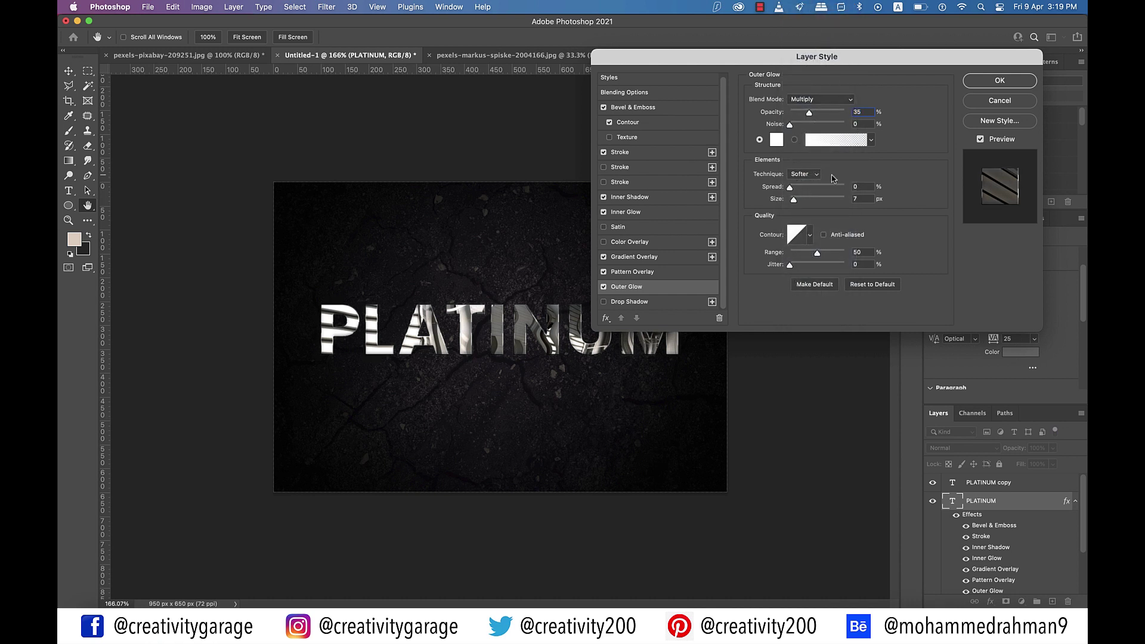
{"action": "left_click", "coordinate": [776, 141]}
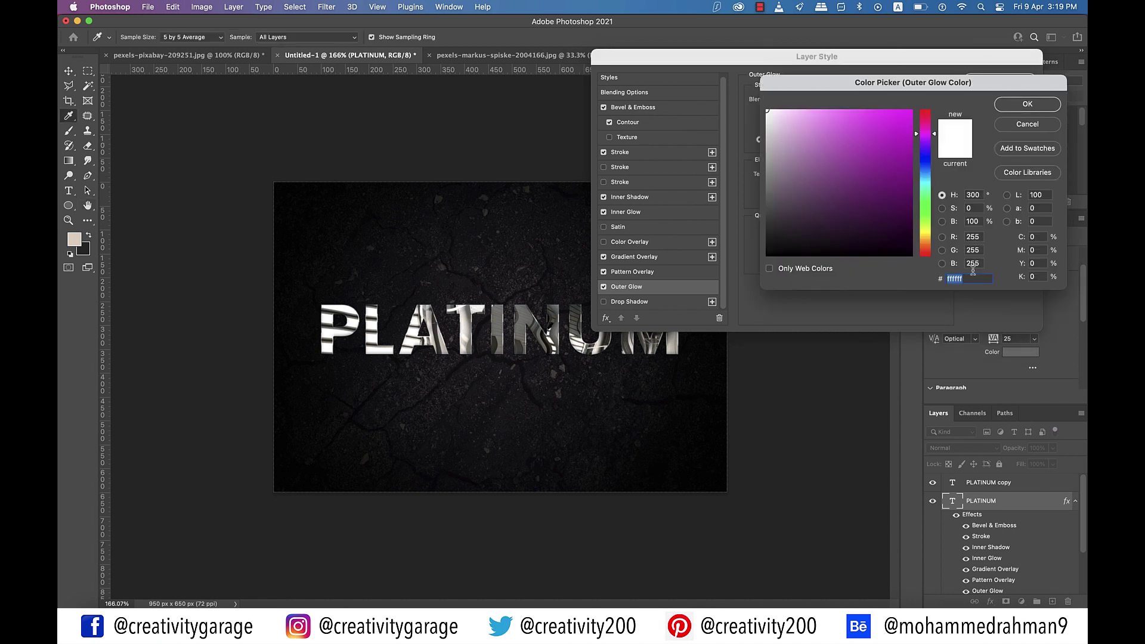
{"action": "type", "text": "4040"}
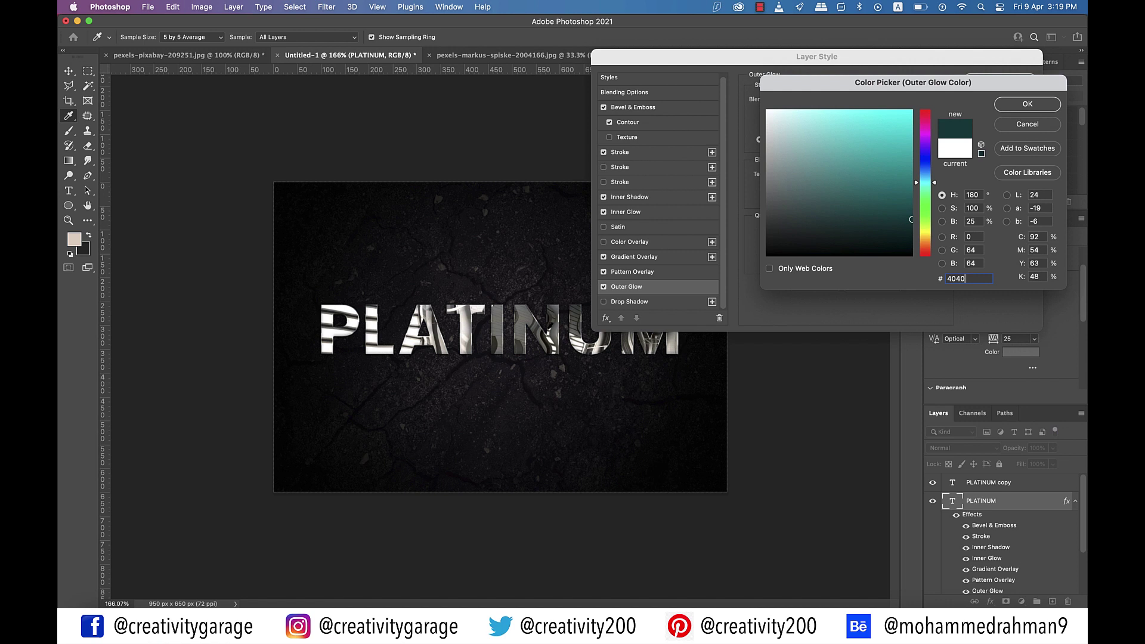
{"action": "type", "text": "40"}
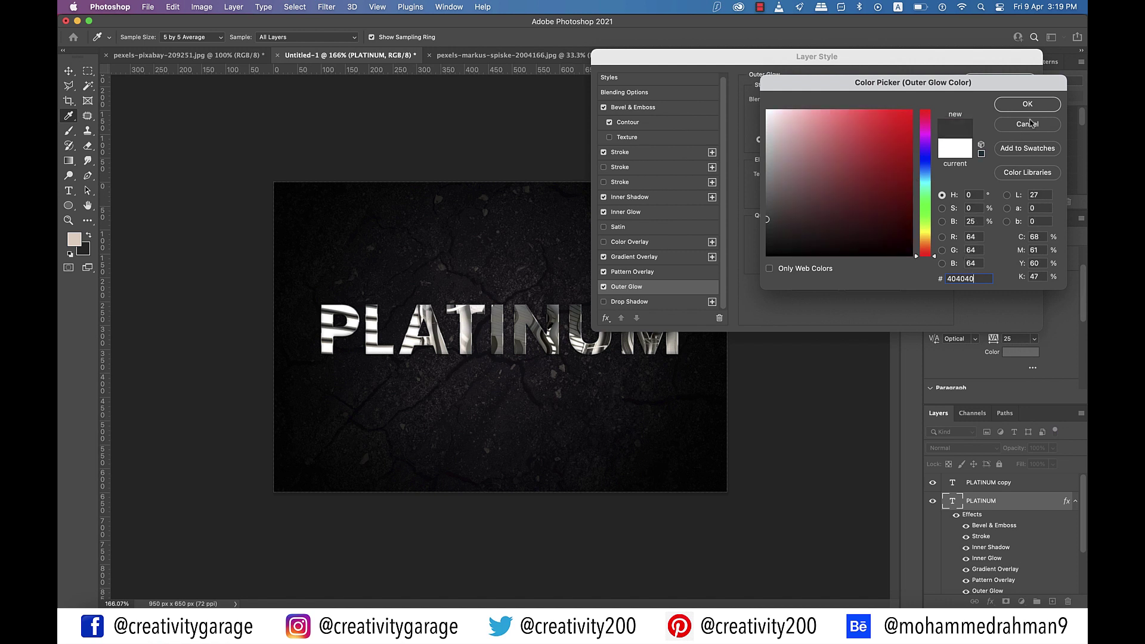
{"action": "key", "text": "Return"}
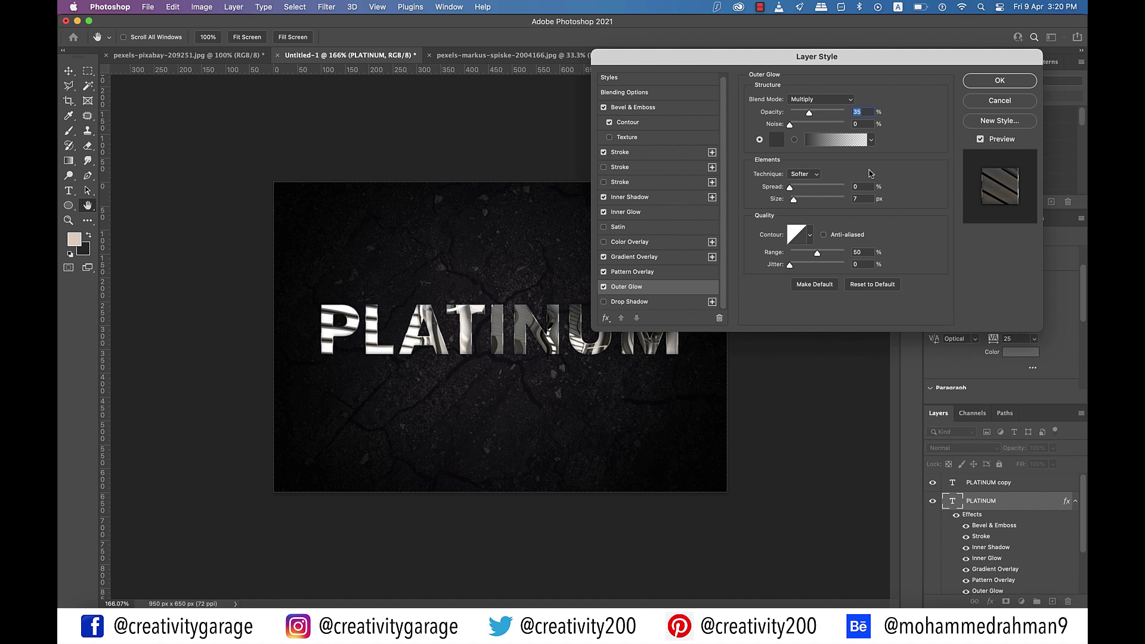
{"action": "left_click_drag", "start_coordinate": [793, 199], "coordinate": [797, 199]}
- Add a Normal blend Drop Shadow at 100% opacity with a 120° angle
{"action": "left_click", "coordinate": [633, 301]}
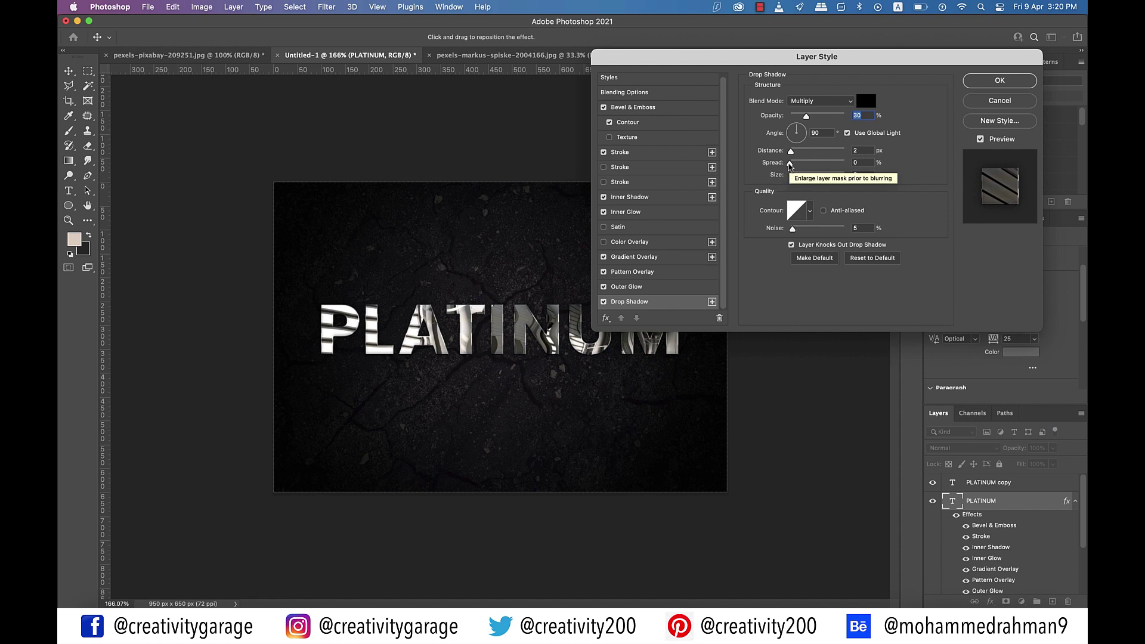
{"action": "left_click", "coordinate": [821, 101]}
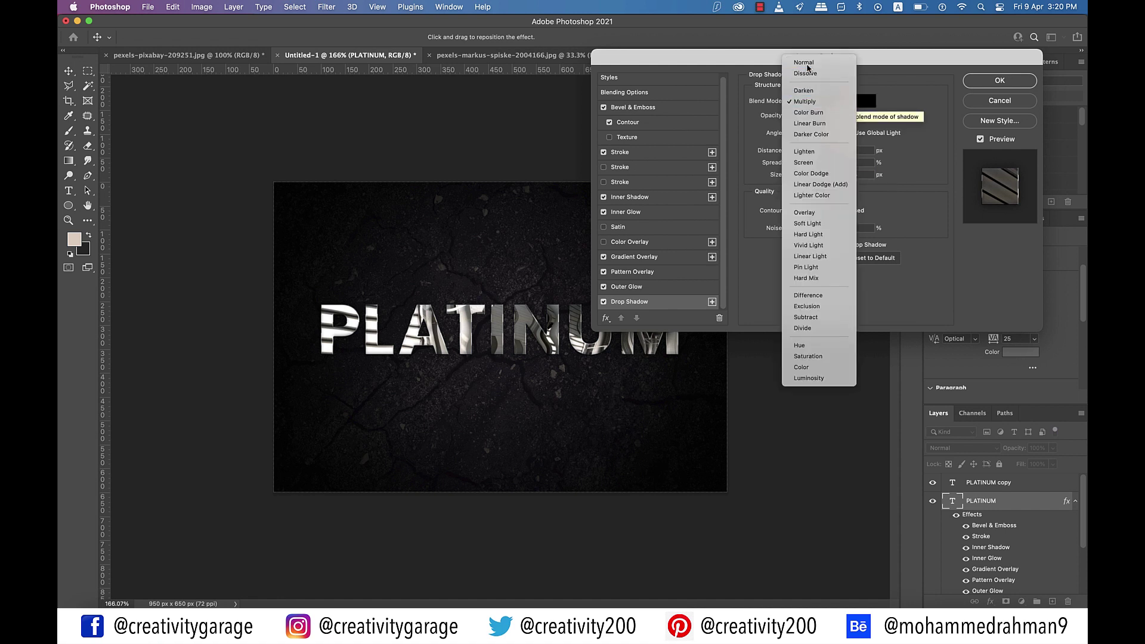
{"action": "left_click", "coordinate": [809, 69]}
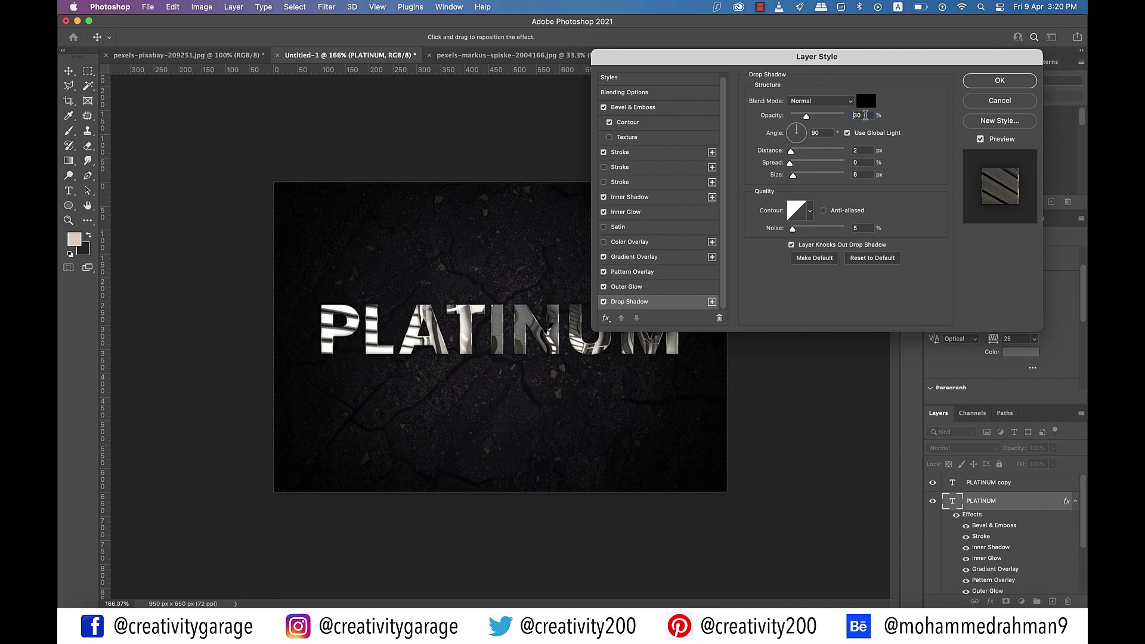
{"action": "type", "text": "1"}
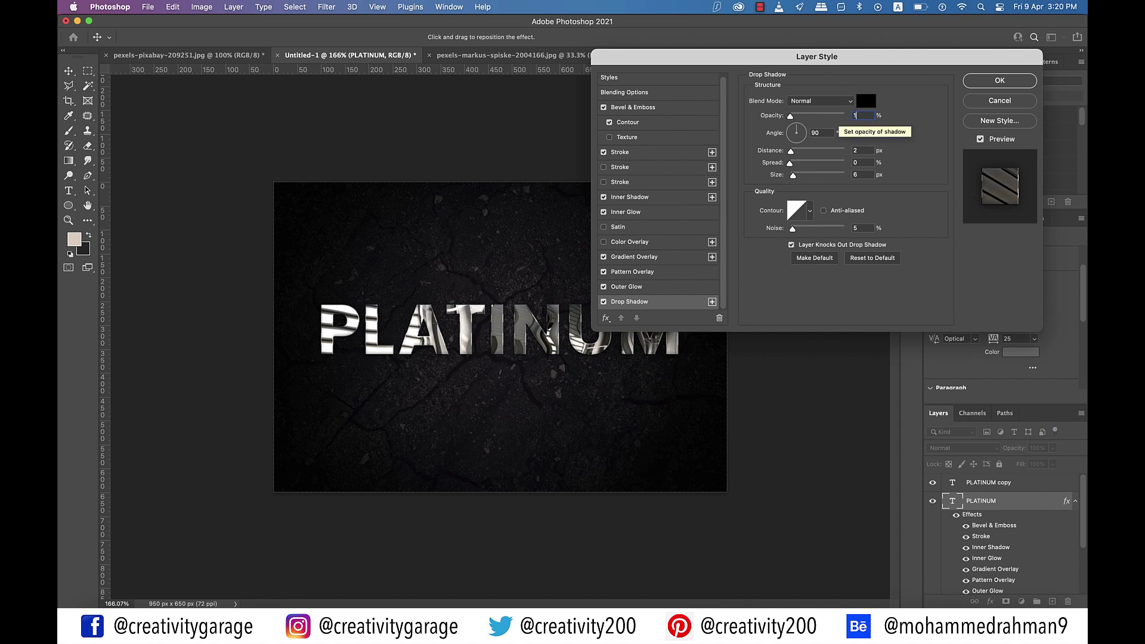
{"action": "type", "text": "00"}
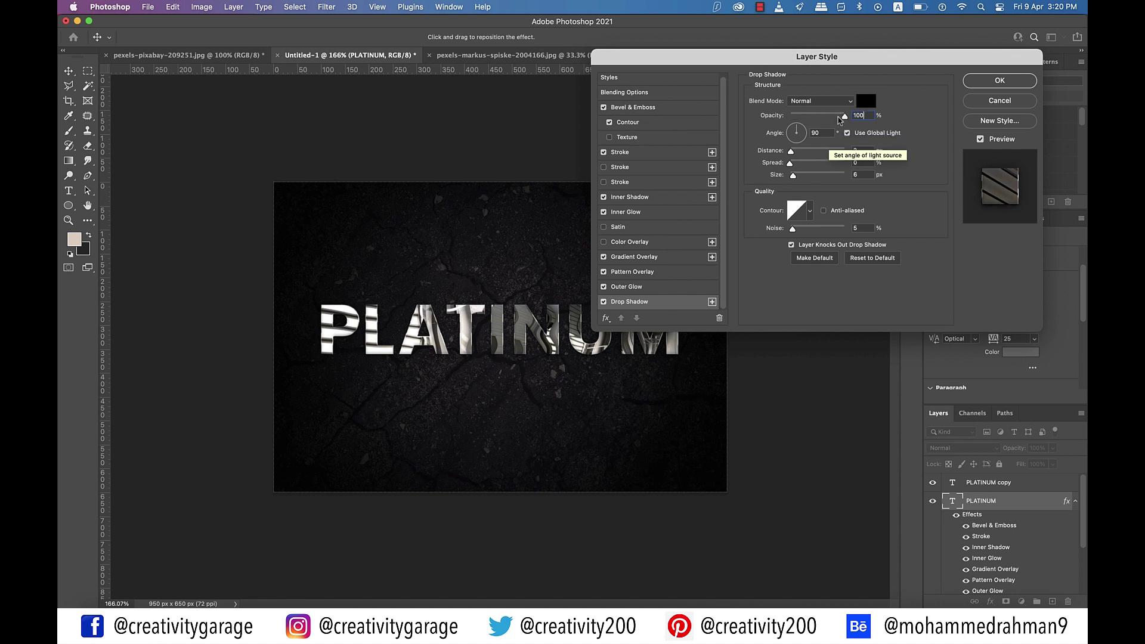
{"action": "double_click", "coordinate": [823, 132]}
{"action": "type", "text": "12"}
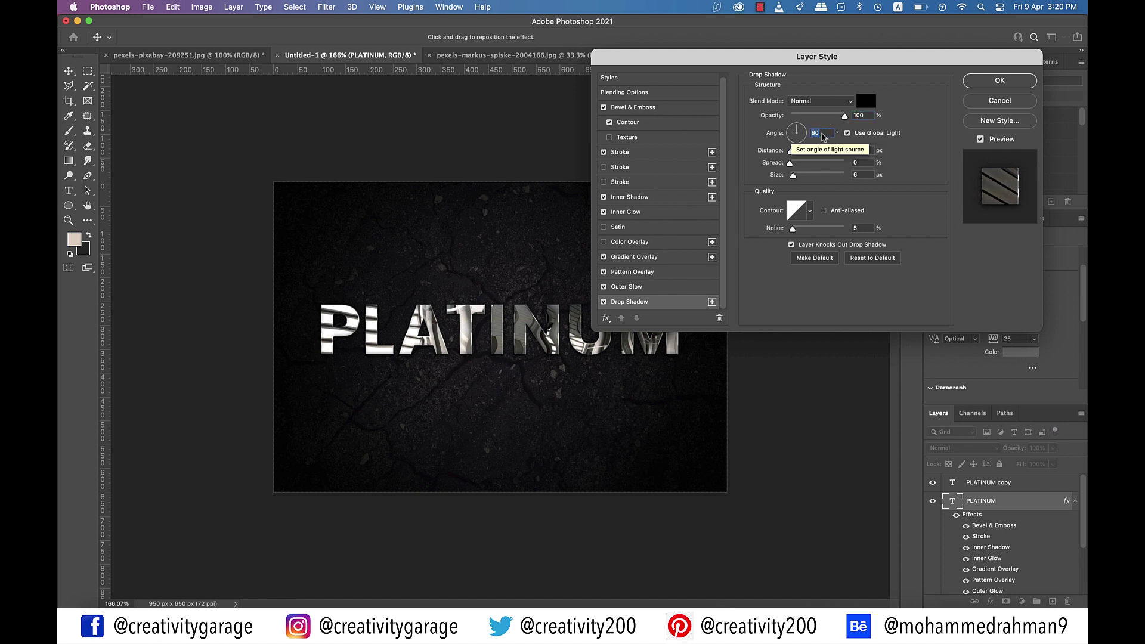
{"action": "type", "text": "0"}
- Set the drop shadow distance 5 px, spread 10%, size 10 px and noise 0
{"action": "key", "text": "Tab"}
{"action": "type", "text": "5"}
{"action": "key", "text": "Tab"}
{"action": "type", "text": "1"}
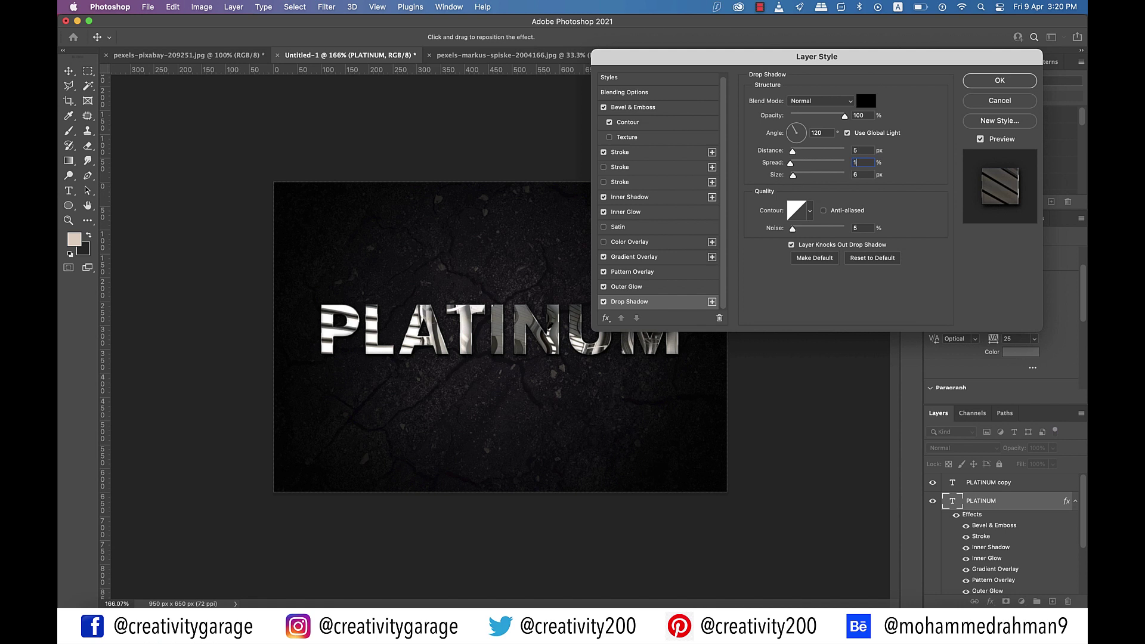
{"action": "type", "text": "0"}
{"action": "key", "text": "Tab"}
{"action": "type", "text": "10"}
{"action": "key", "text": "Tab"}
{"action": "type", "text": "0"}
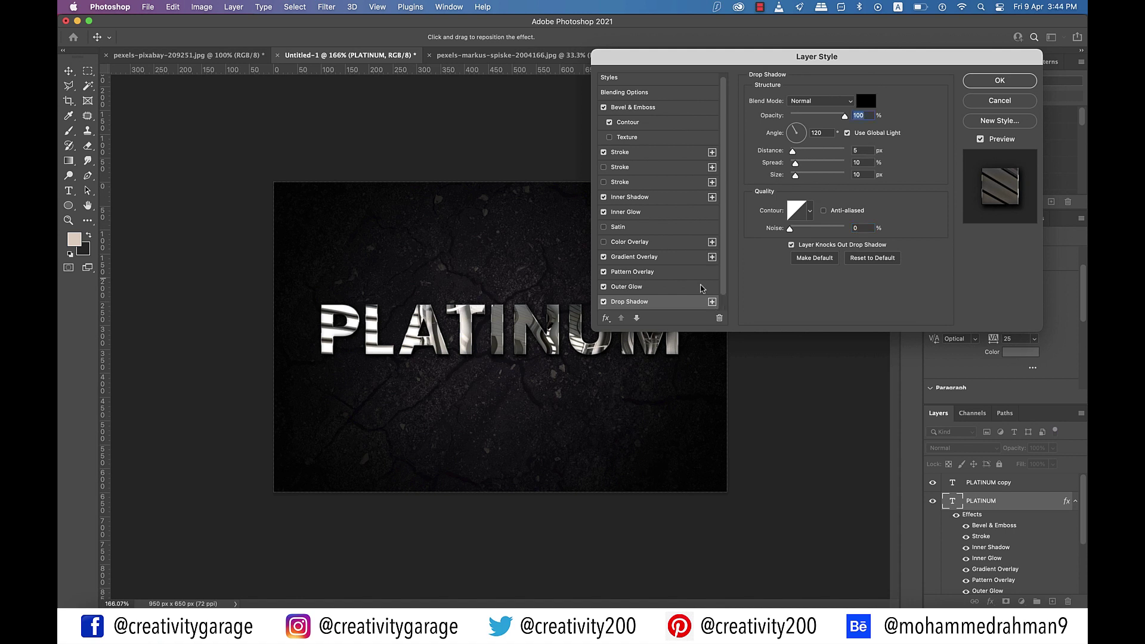
- Add a second Drop Shadow set to Multiply at 80% opacity
{"action": "left_click", "coordinate": [712, 302]}
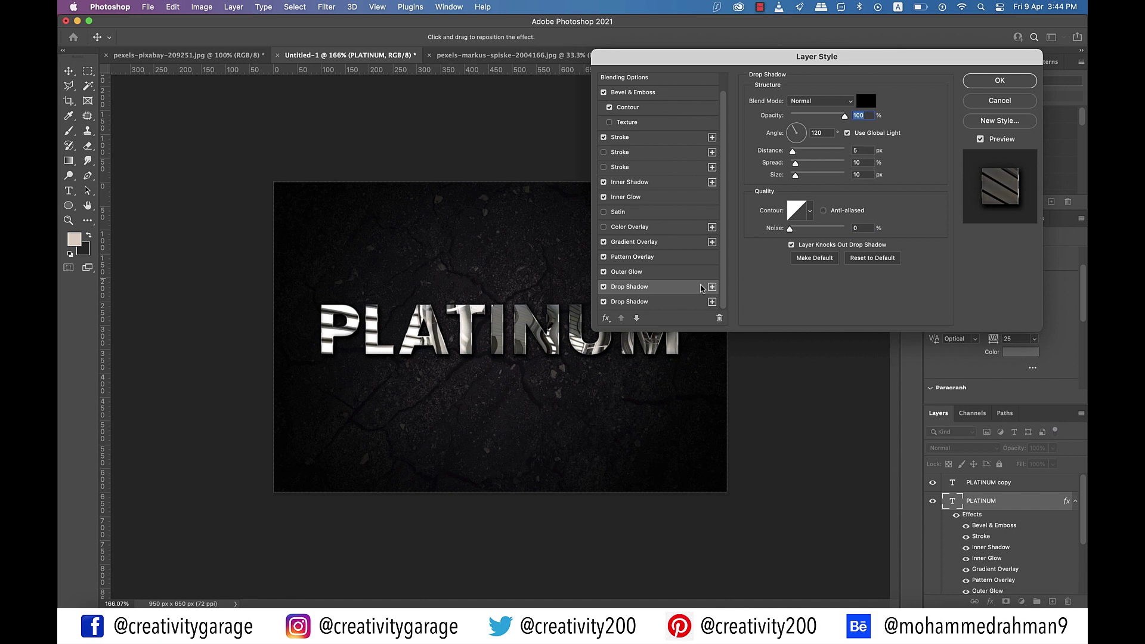
{"action": "left_click", "coordinate": [657, 303]}
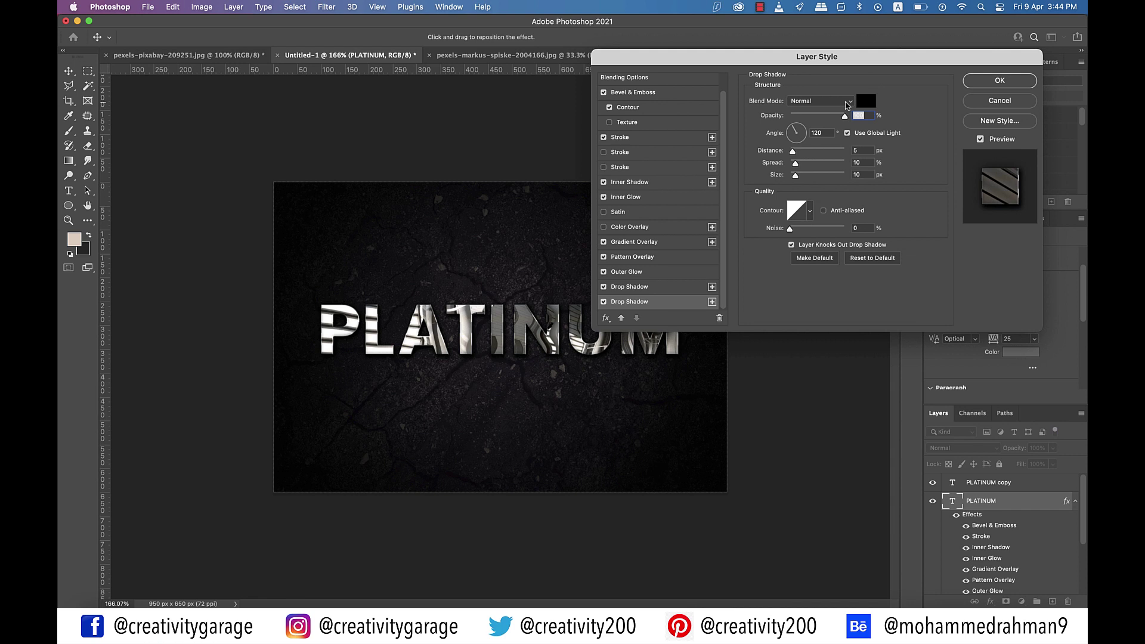
{"action": "left_click", "coordinate": [847, 105]}
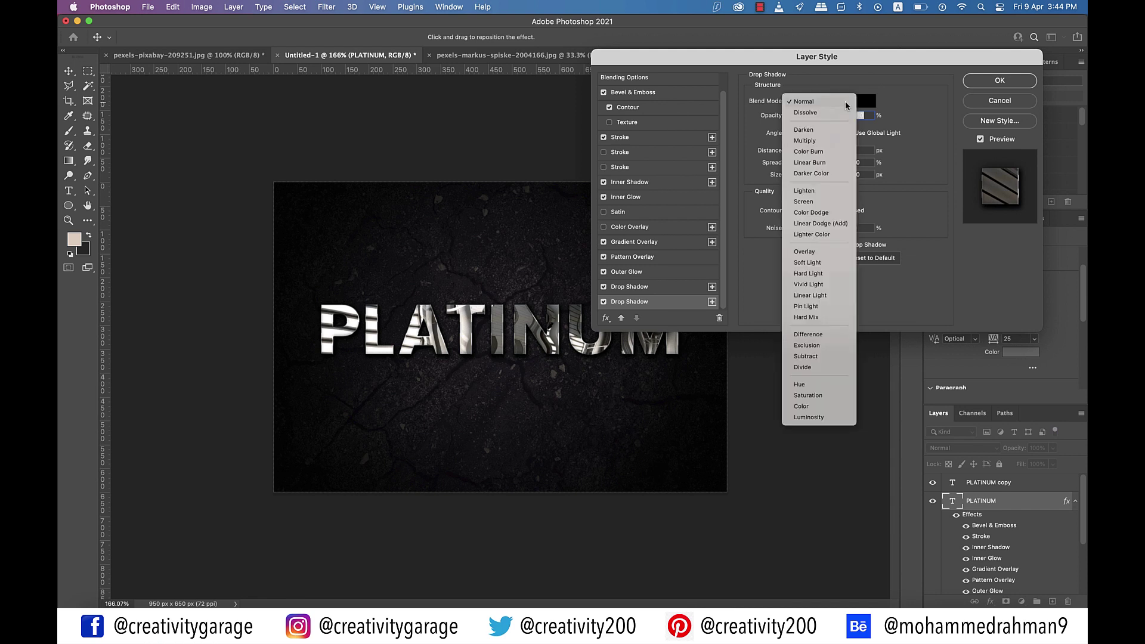
{"action": "left_click", "coordinate": [820, 141]}
{"action": "type", "text": "80"}
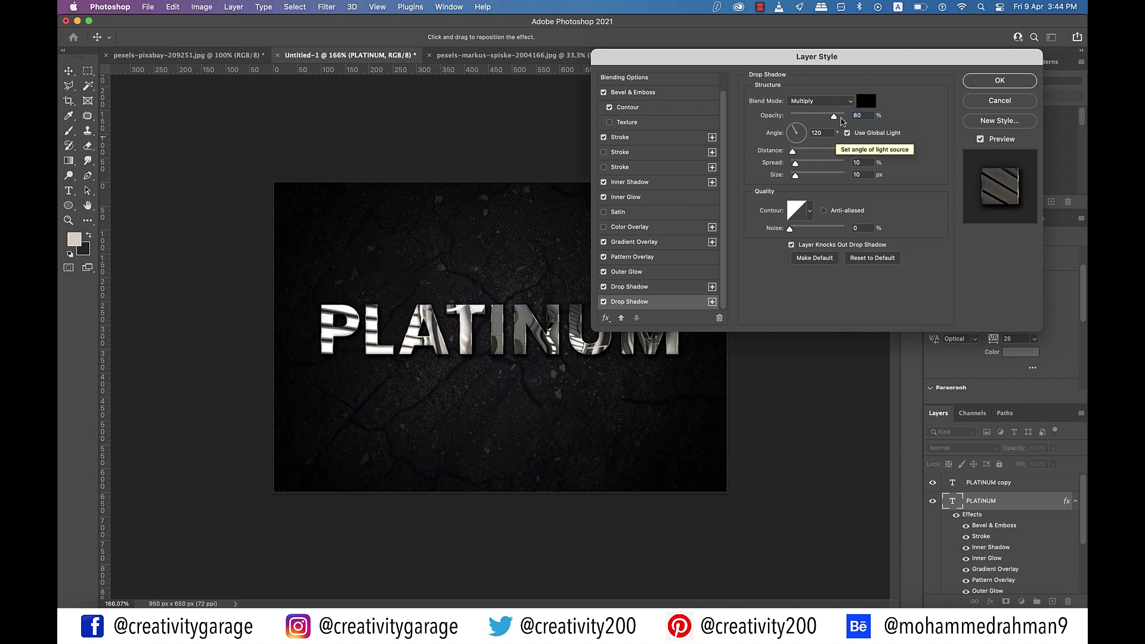
- Give the second shadow a local 90° angle, 17 px distance, 0% spread, 38 px size
{"action": "double_click", "coordinate": [826, 132]}
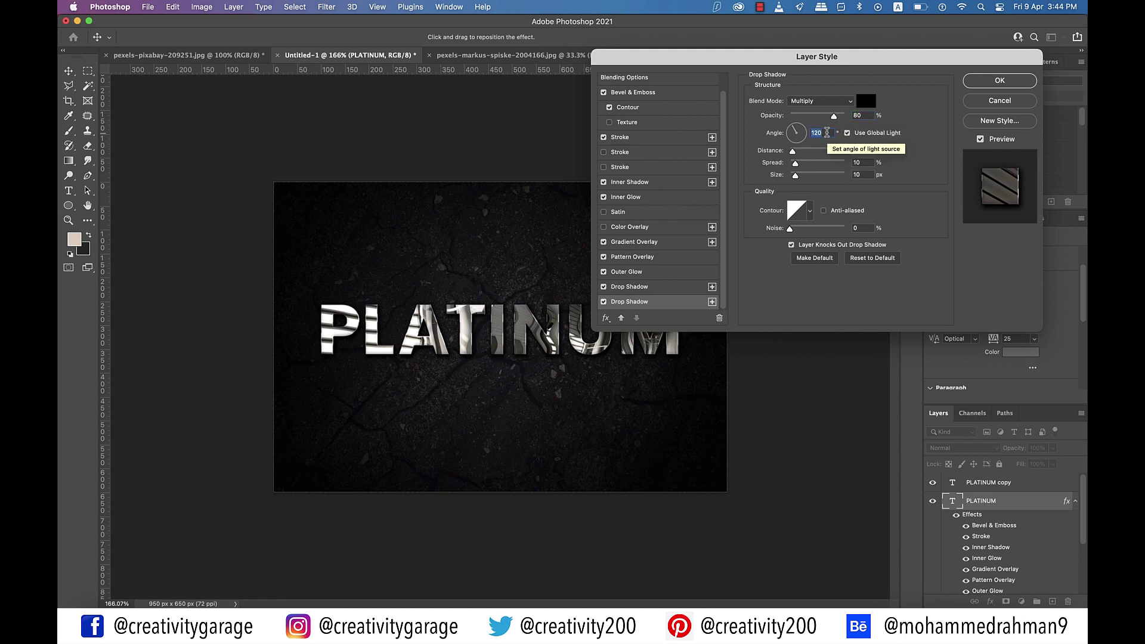
{"action": "type", "text": "132"}
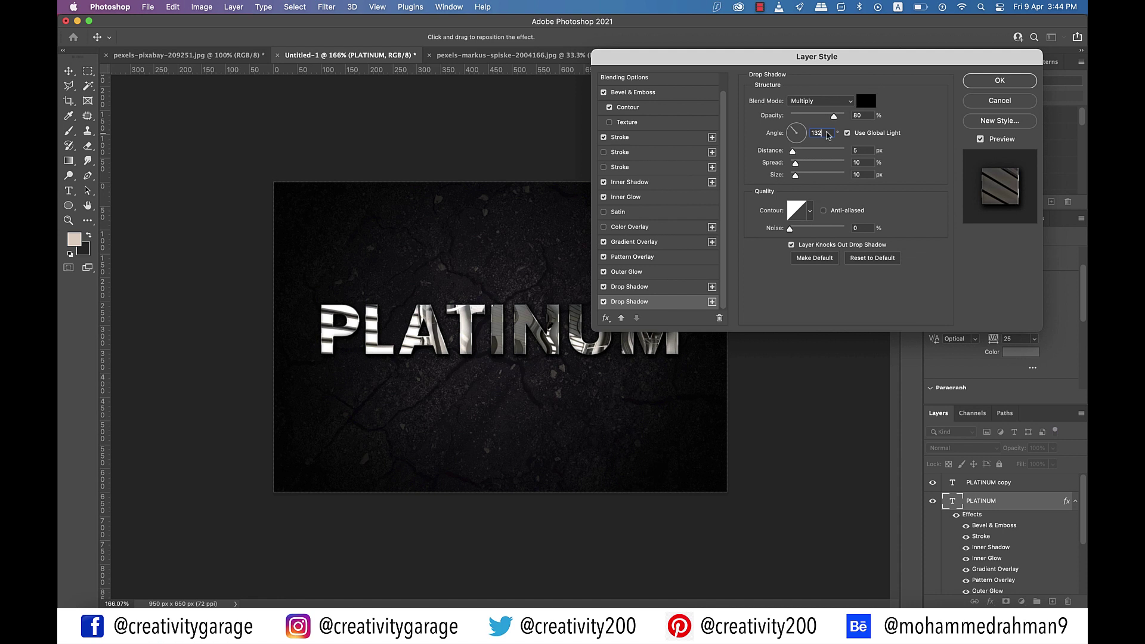
{"action": "key", "text": "super+a"}
{"action": "left_click", "coordinate": [848, 135]}
{"action": "double_click", "coordinate": [862, 151]}
{"action": "type", "text": "17"}
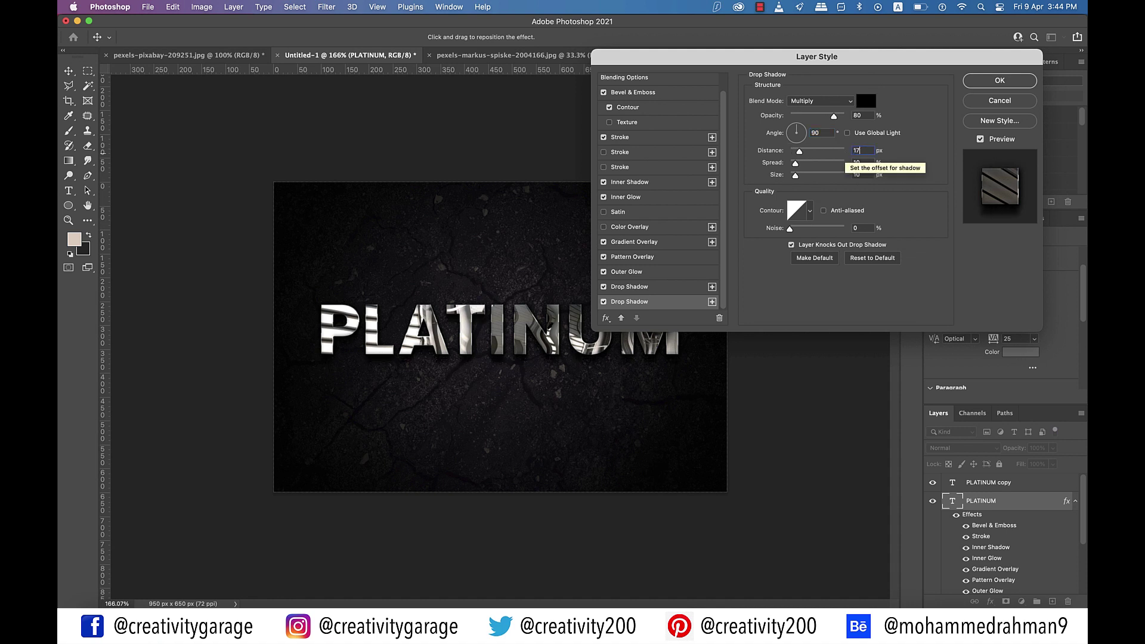
{"action": "key", "text": "Tab"}
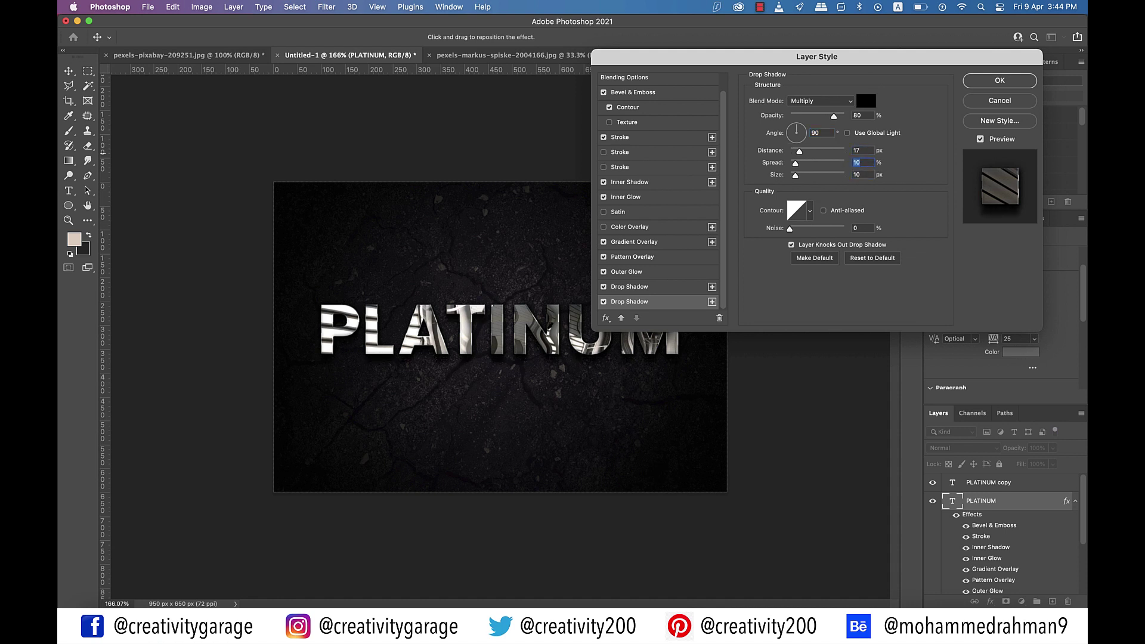
{"action": "type", "text": "0"}
{"action": "key", "text": "Tab"}
{"action": "type", "text": "38"}
- Reposition the Reflection Pattern inside the PLATINUM letters and apply the finished layer effects
{"action": "left_click", "coordinate": [644, 260]}
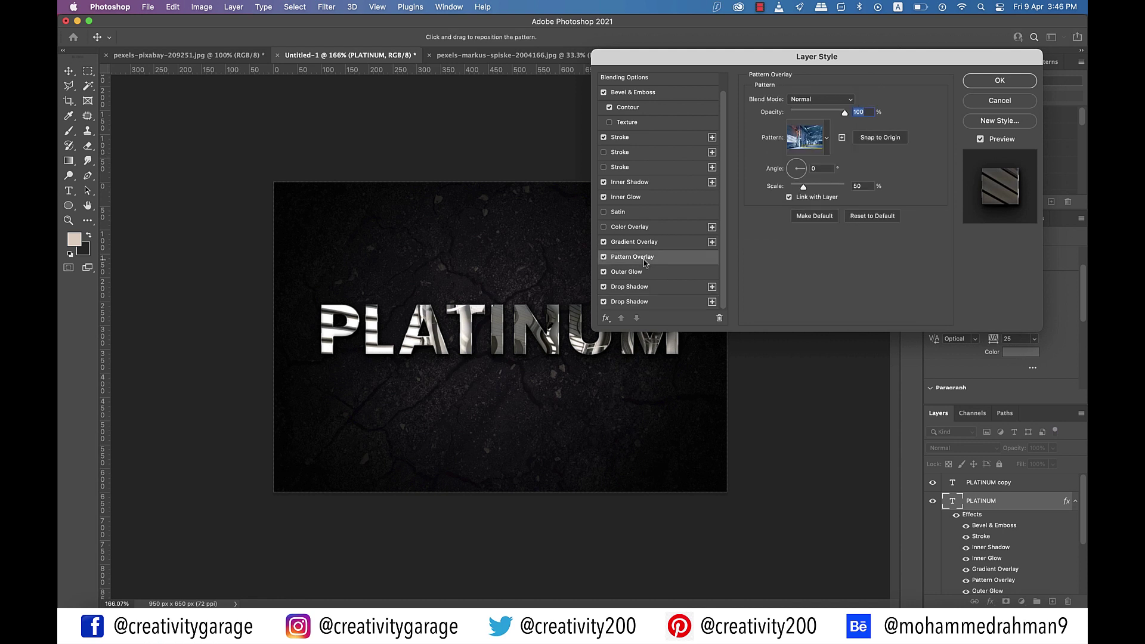
{"action": "left_click_drag", "start_coordinate": [817, 56], "coordinate": [855, 22]}
{"action": "left_click_drag", "start_coordinate": [465, 334], "coordinate": [523, 359]}
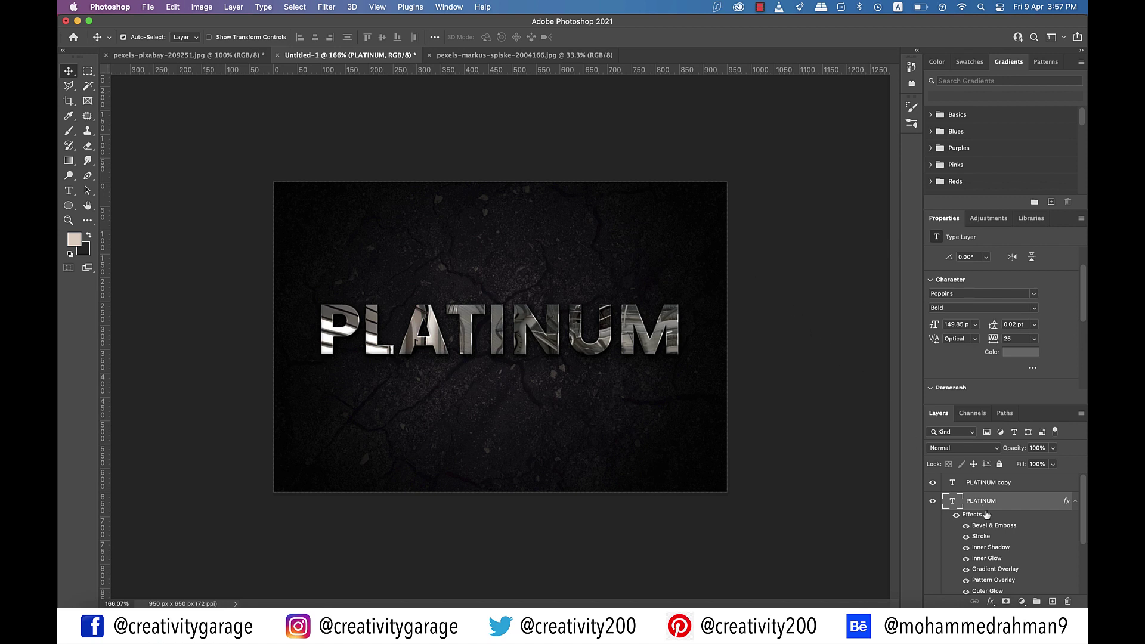
- Add an Inner Glow to PLATINUM copy using Linear Light blend mode at 20% opacity
{"action": "double_click", "coordinate": [1038, 482]}
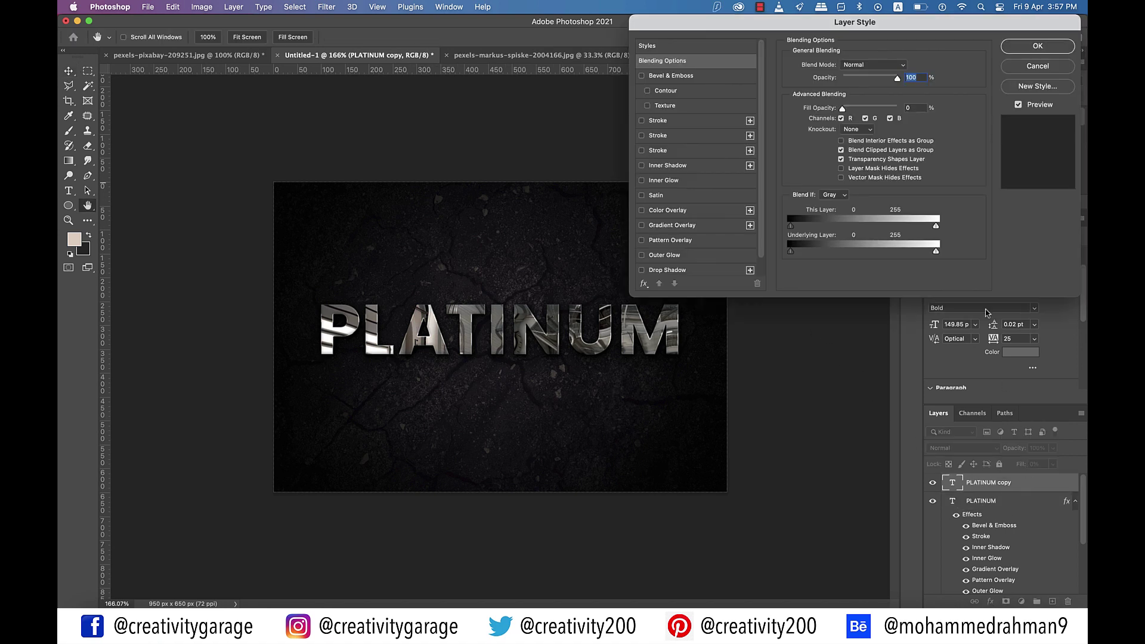
{"action": "left_click_drag", "start_coordinate": [913, 27], "coordinate": [771, 19]}
{"action": "left_click", "coordinate": [525, 180]}
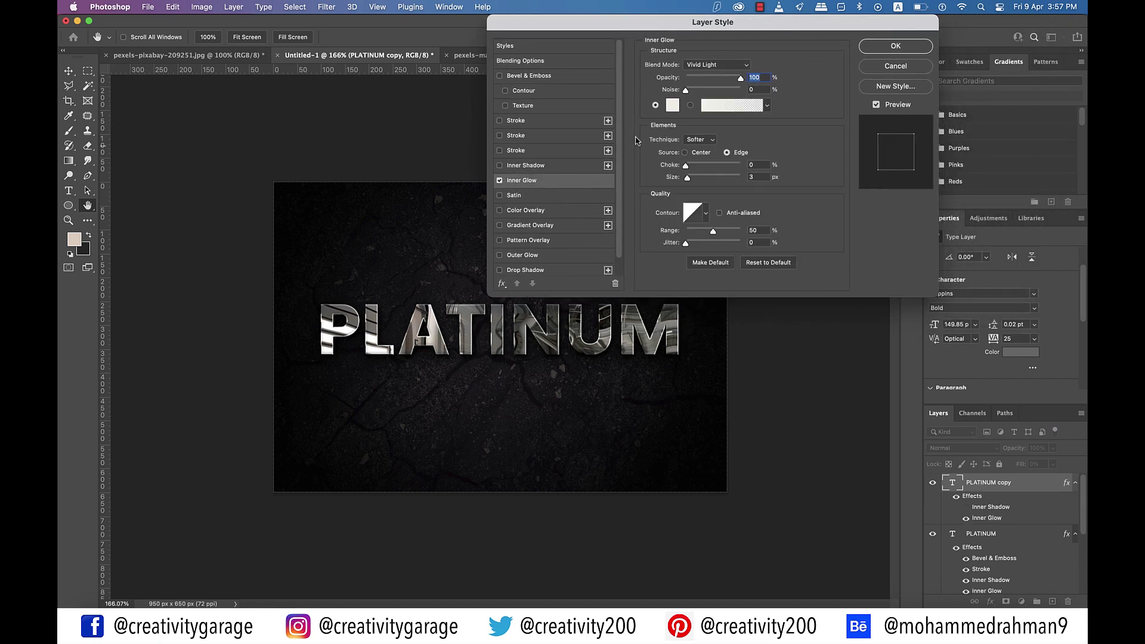
{"action": "left_click", "coordinate": [722, 65]}
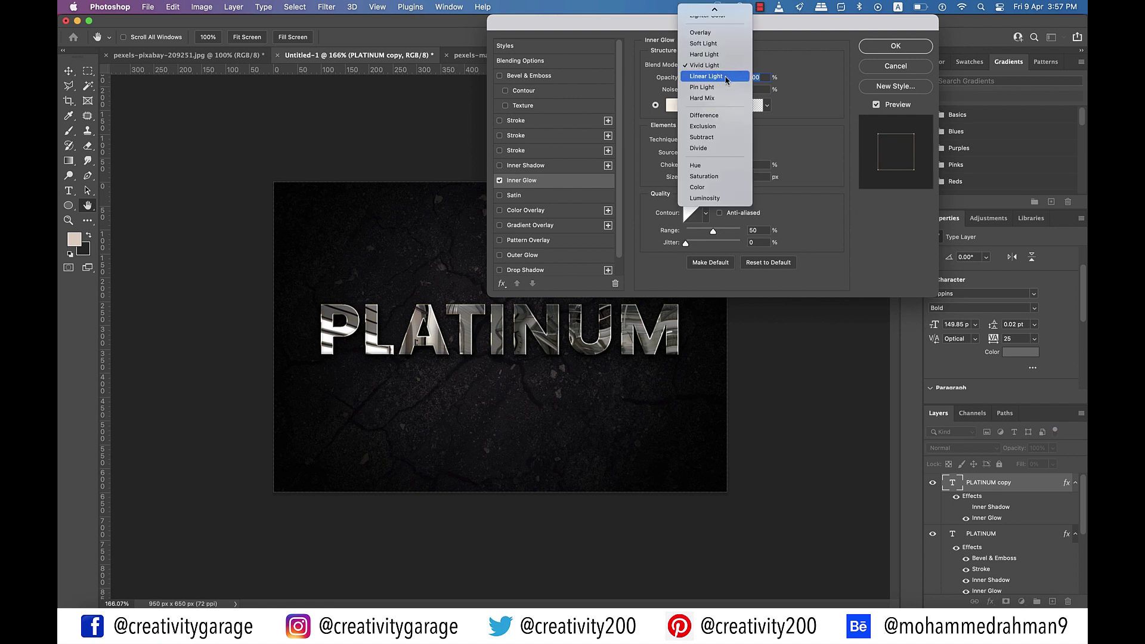
{"action": "left_click", "coordinate": [726, 76]}
{"action": "type", "text": "20"}
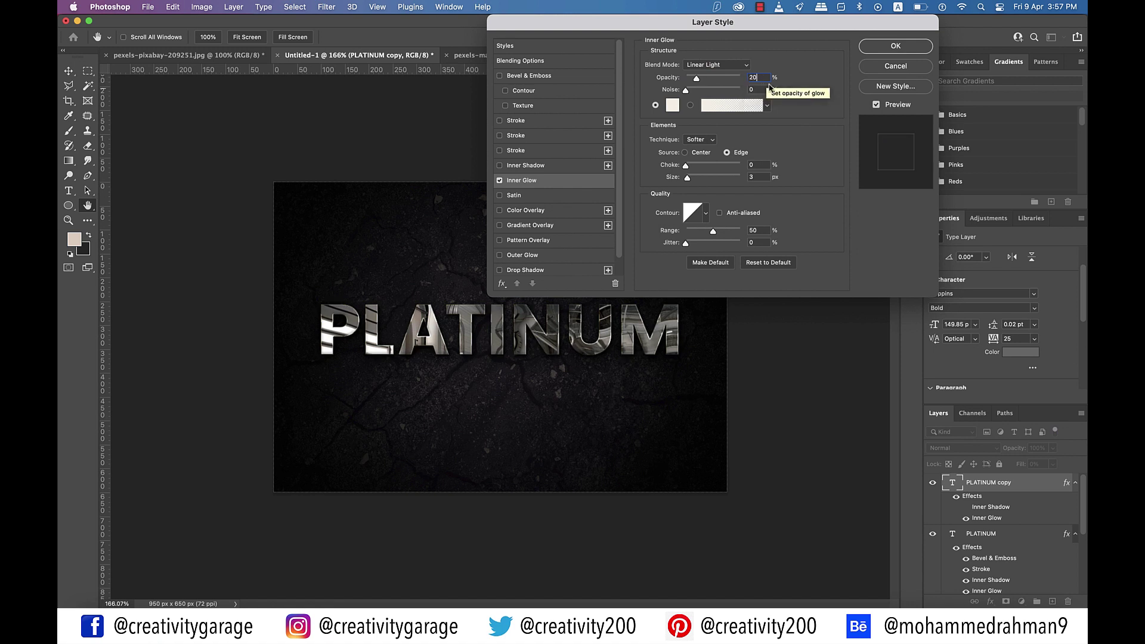
{"action": "key", "text": "Return"}
- Make the inner glow light grey e1e1e1, Precise technique, 5 px, with the Cove - Deep contour
{"action": "left_click", "coordinate": [672, 105]}
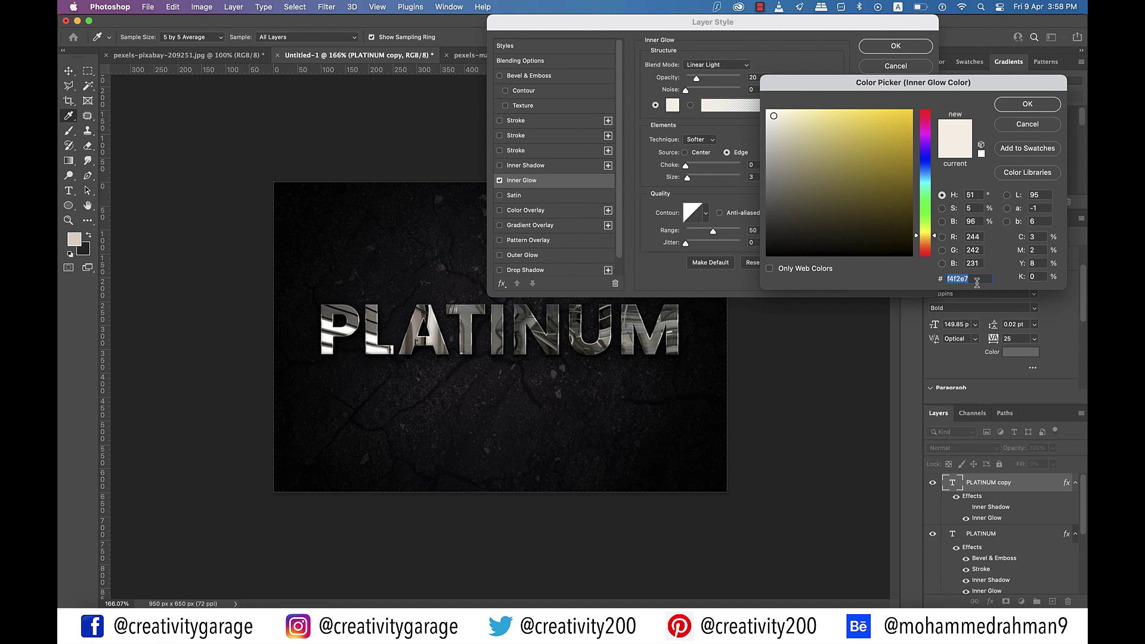
{"action": "type", "text": "e1e"}
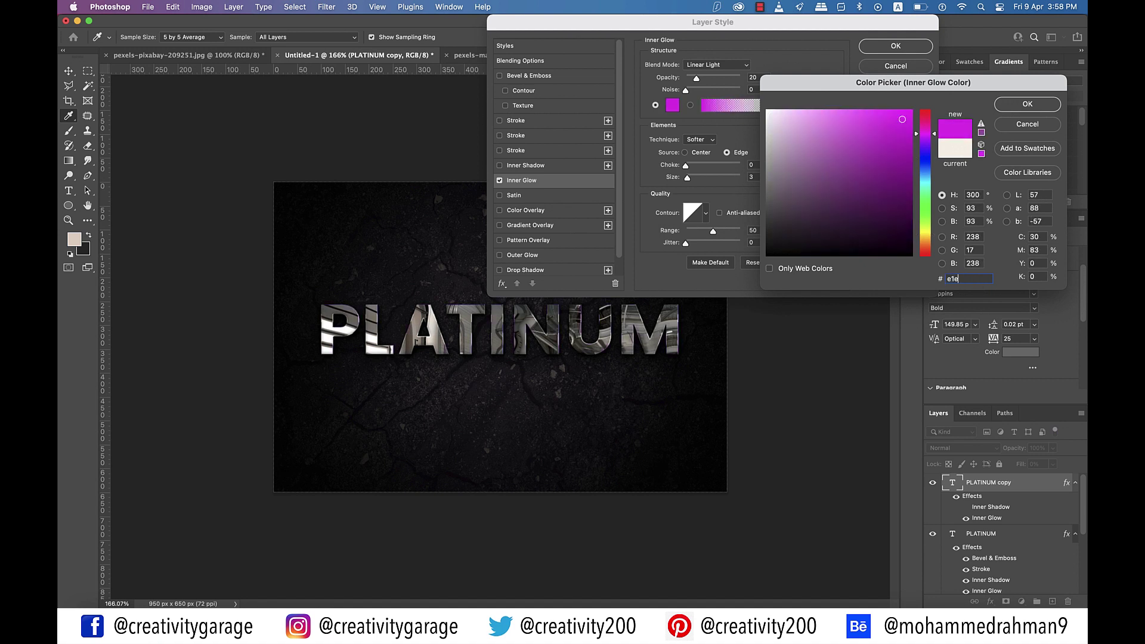
{"action": "type", "text": "1e1"}
{"action": "left_click", "coordinate": [1027, 103]}
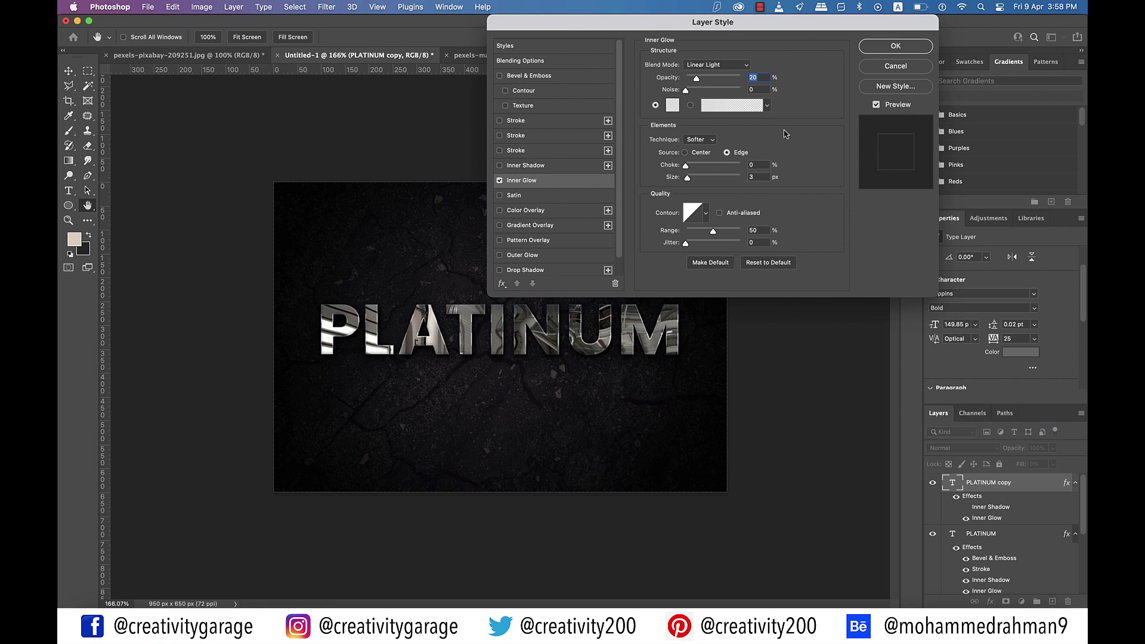
{"action": "left_click", "coordinate": [711, 141]}
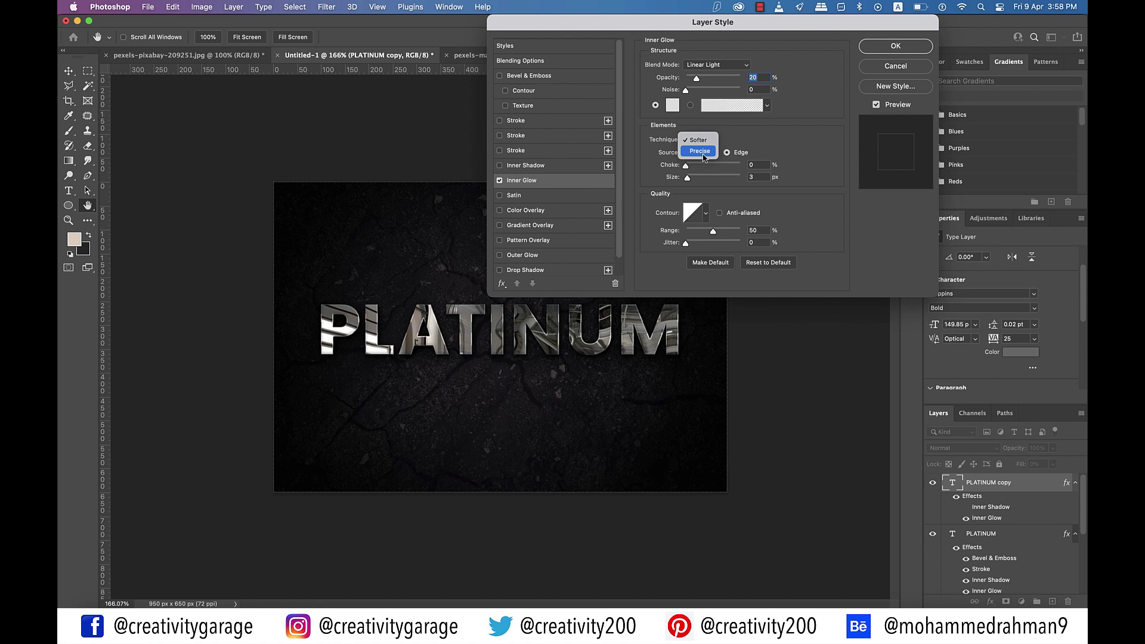
{"action": "left_click", "coordinate": [704, 155]}
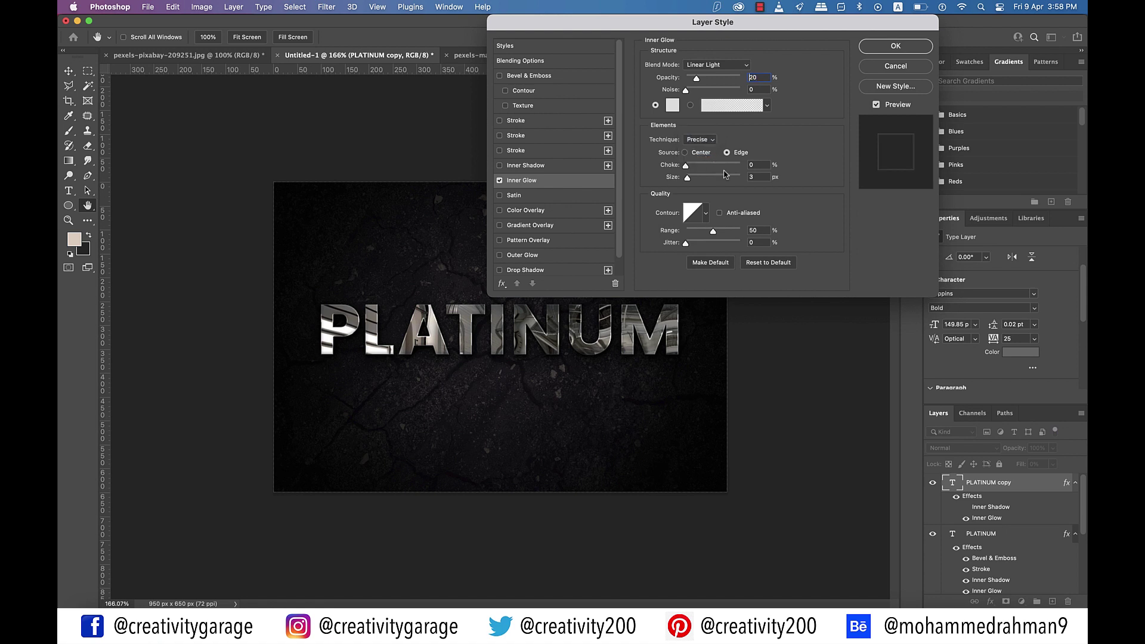
{"action": "double_click", "coordinate": [752, 177]}
{"action": "type", "text": "5"}
{"action": "left_click", "coordinate": [696, 214]}
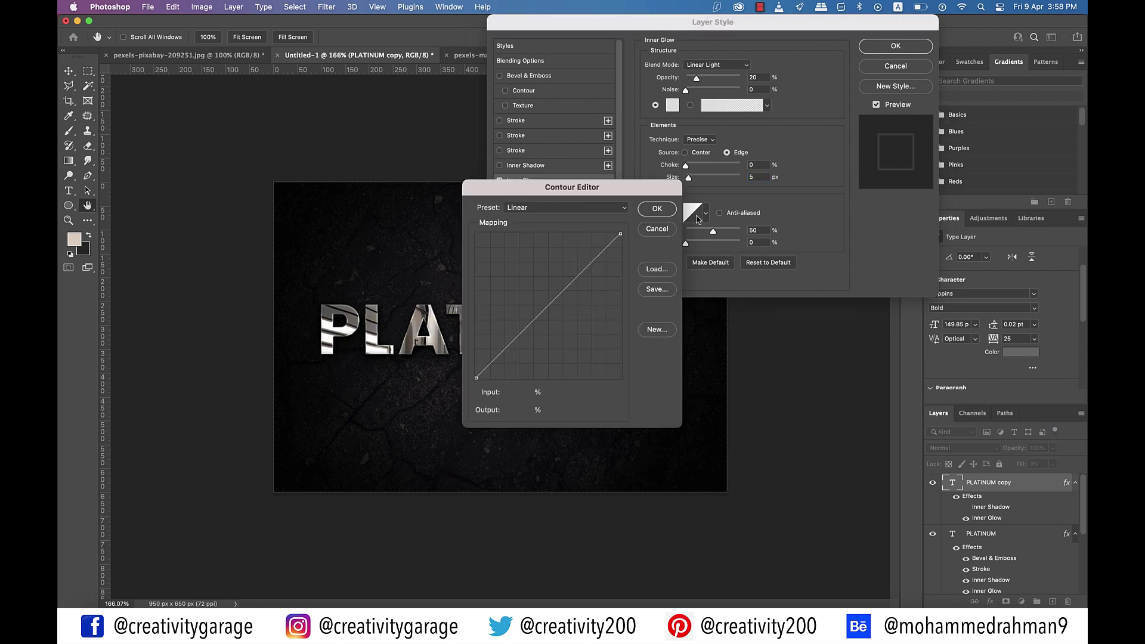
{"action": "left_click", "coordinate": [611, 209]}
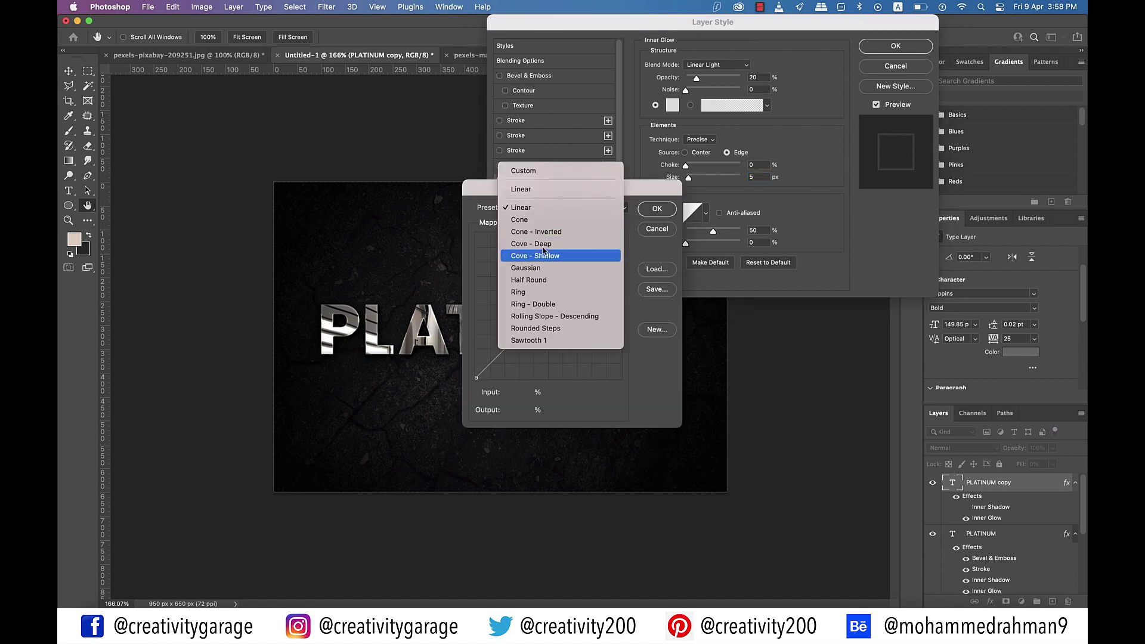
{"action": "left_click", "coordinate": [542, 244]}
{"action": "left_click", "coordinate": [658, 209]}
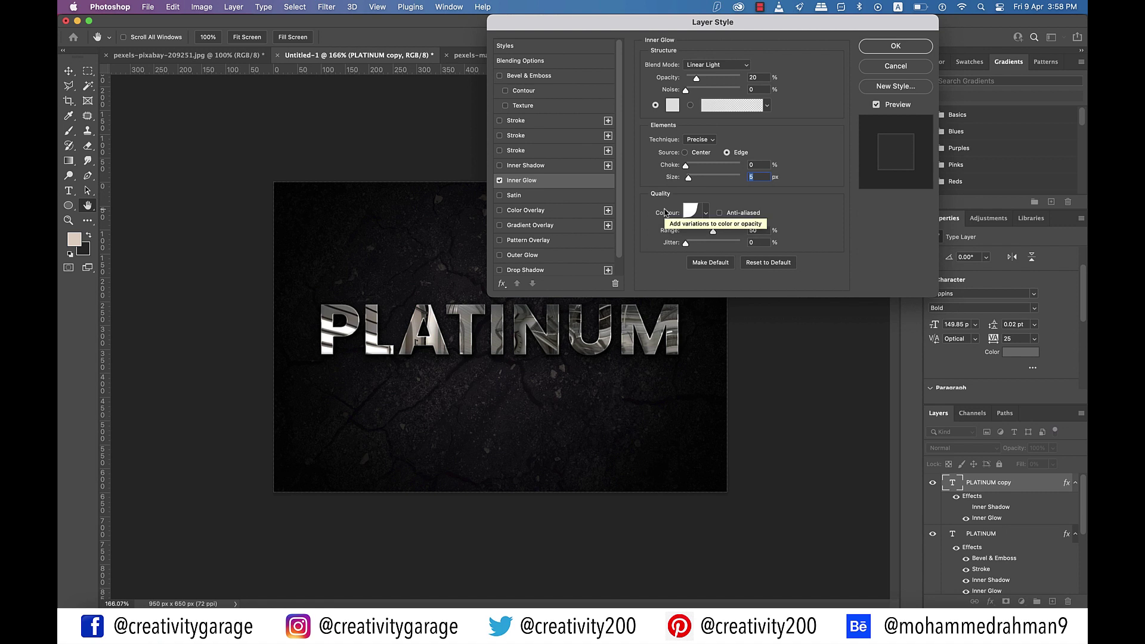
- Turn on Gradient Overlay with Soft Light blend mode and an 80° angle
{"action": "left_click", "coordinate": [528, 226]}
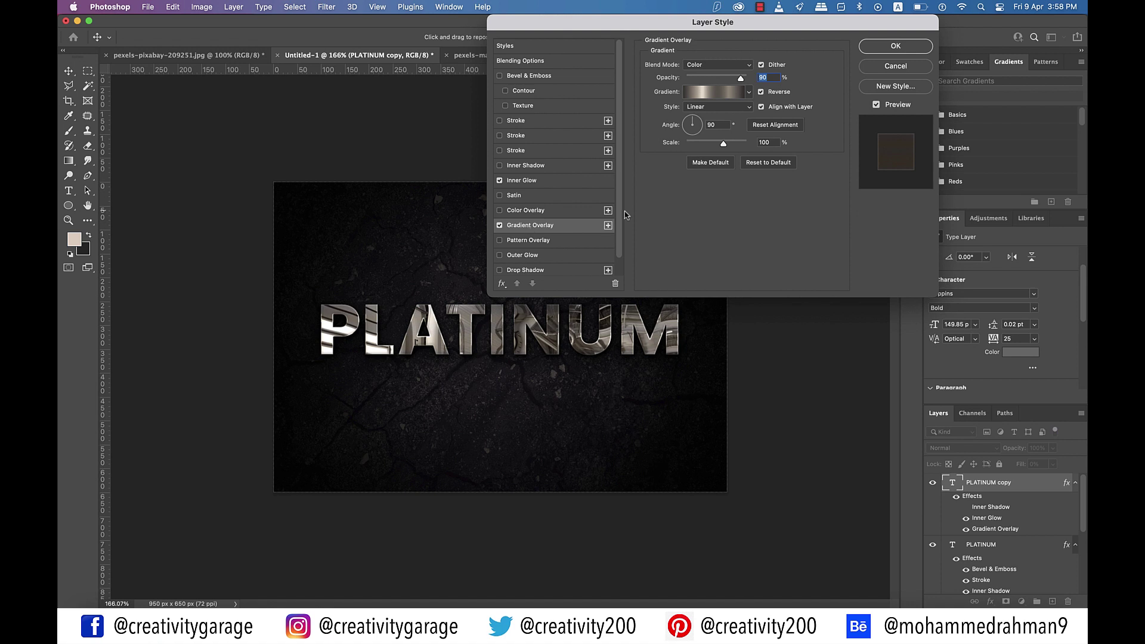
{"action": "left_click", "coordinate": [719, 64]}
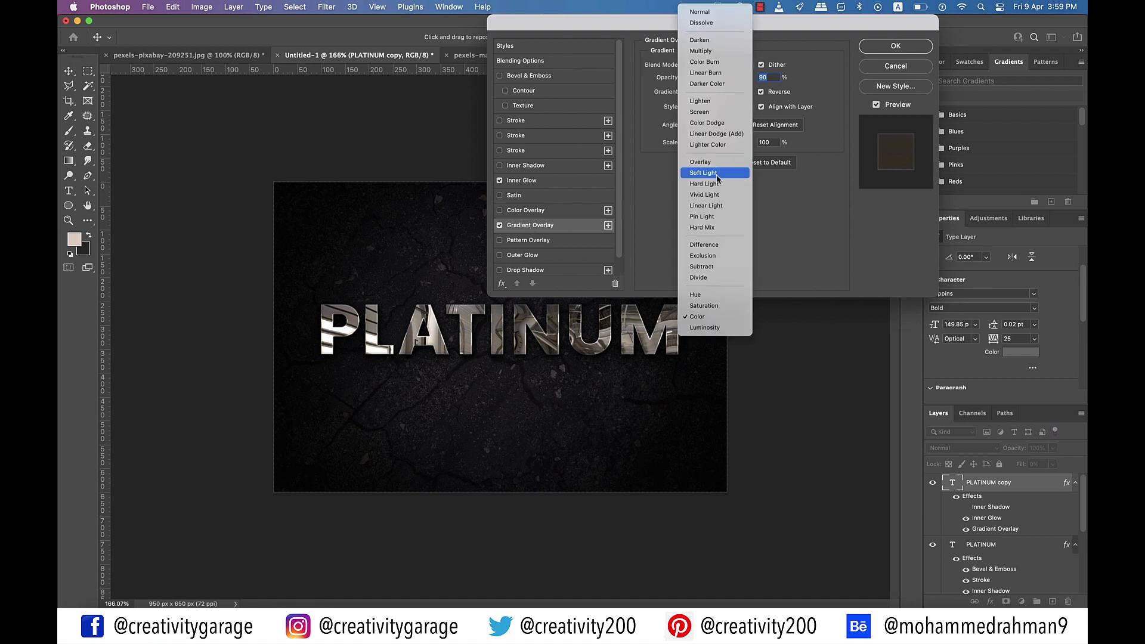
{"action": "left_click", "coordinate": [710, 173]}
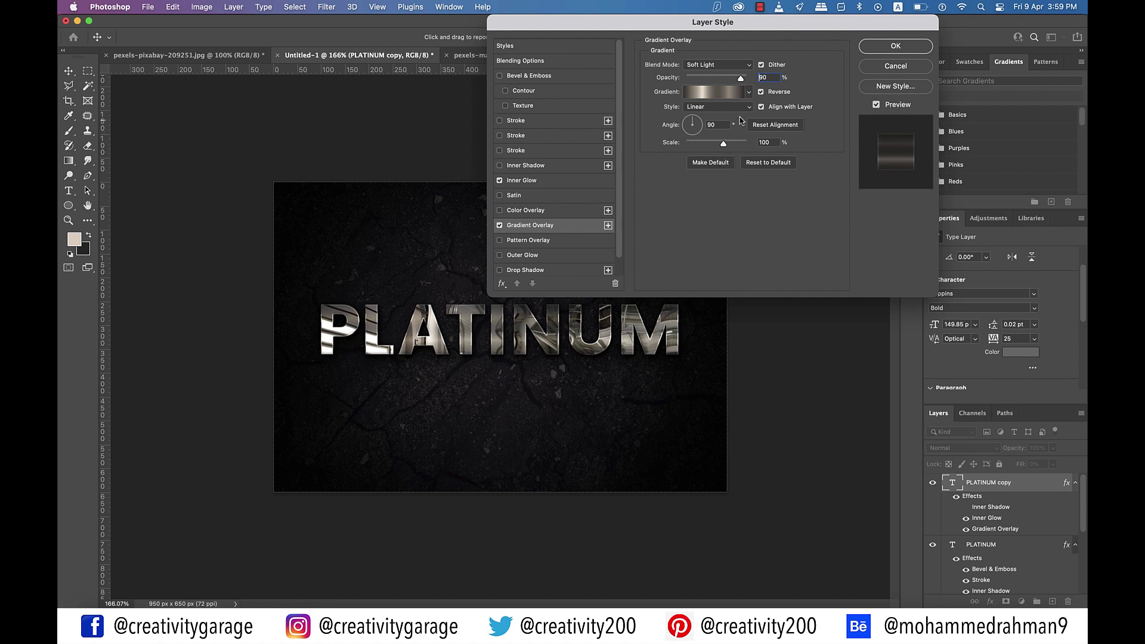
{"action": "double_click", "coordinate": [725, 124]}
{"action": "type", "text": "80"}
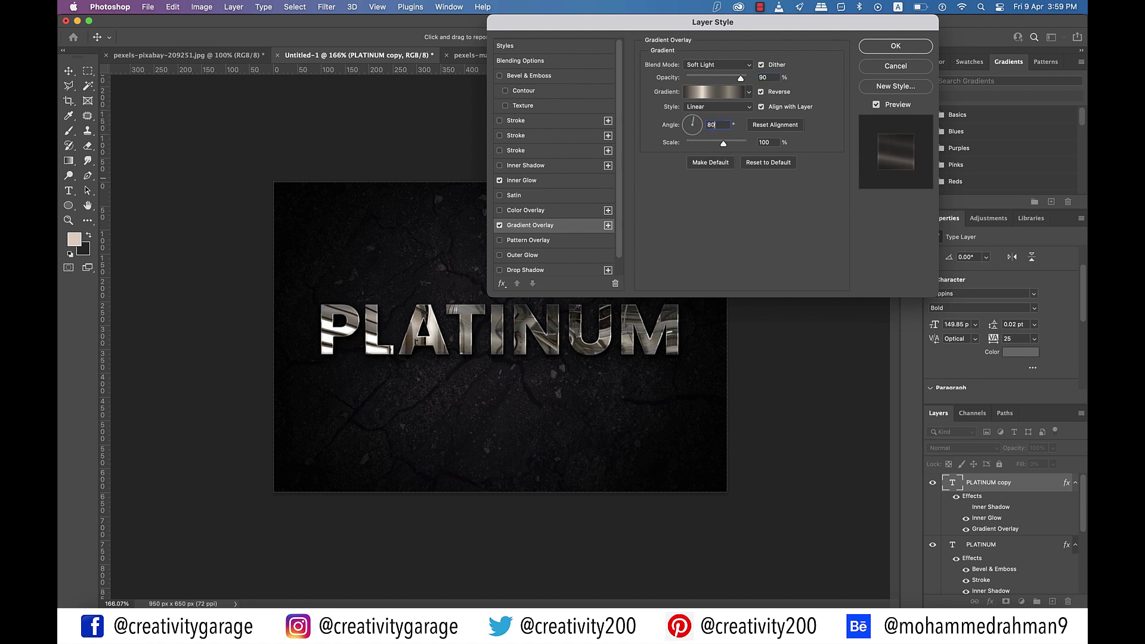
- Set the overlay gradient to the steel pipe 10 chrome preset
{"action": "left_click", "coordinate": [712, 92]}
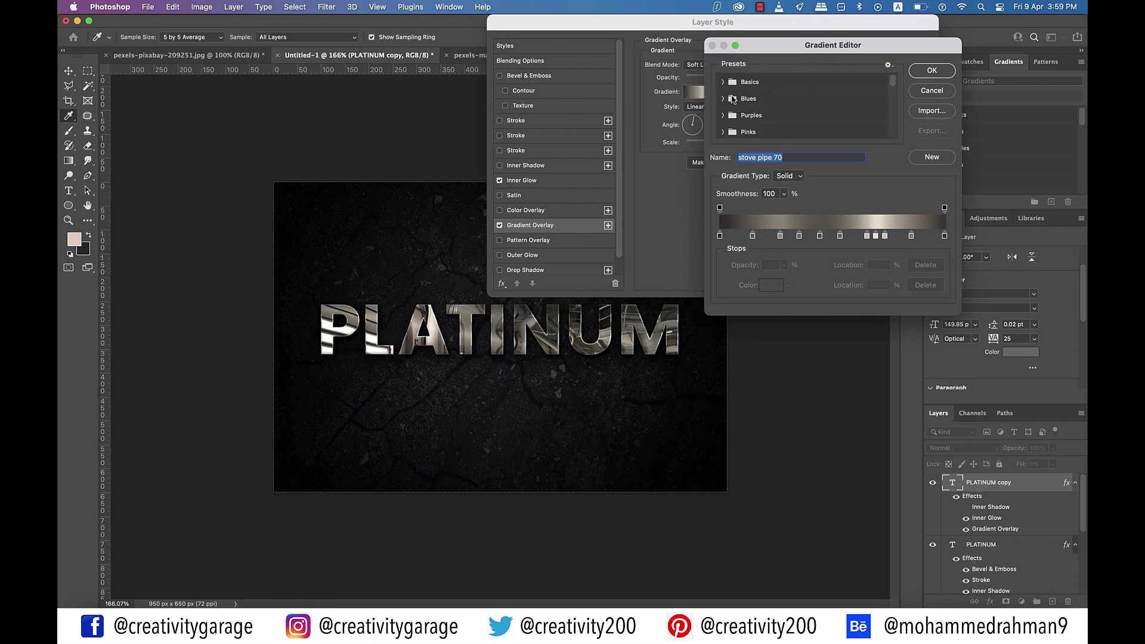
{"action": "scroll", "coordinate": [794, 125], "scroll_direction": "down", "scroll_amount": 5}
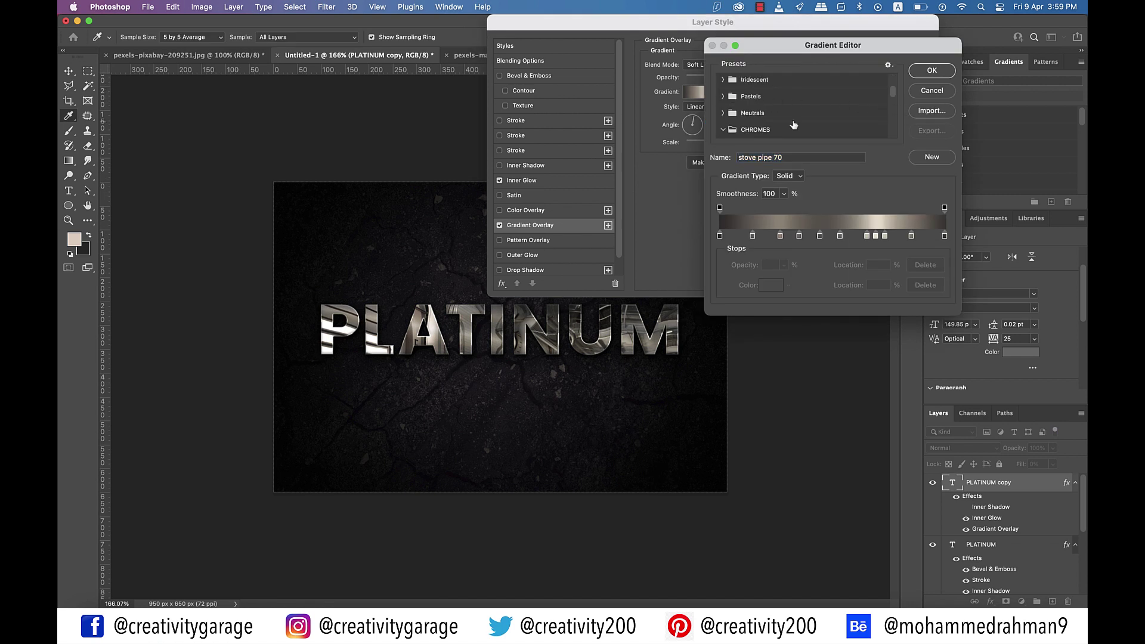
{"action": "scroll", "coordinate": [794, 125], "scroll_direction": "down", "scroll_amount": 10}
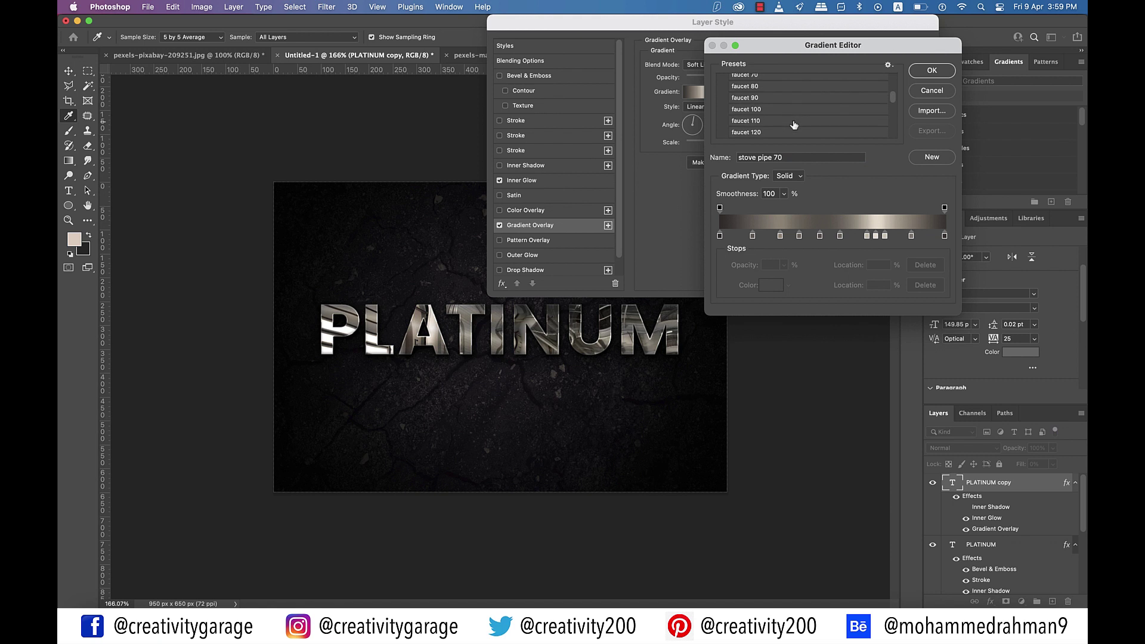
{"action": "scroll", "coordinate": [794, 125], "scroll_direction": "down", "scroll_amount": 3}
{"action": "left_click", "coordinate": [761, 103]}
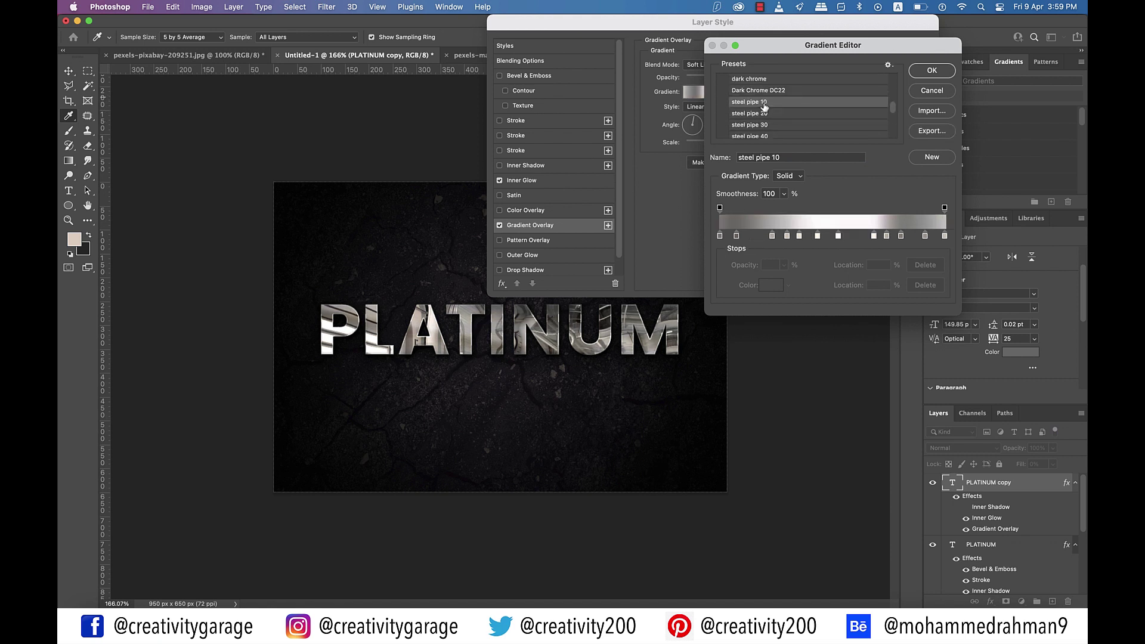
{"action": "left_click", "coordinate": [931, 71]}
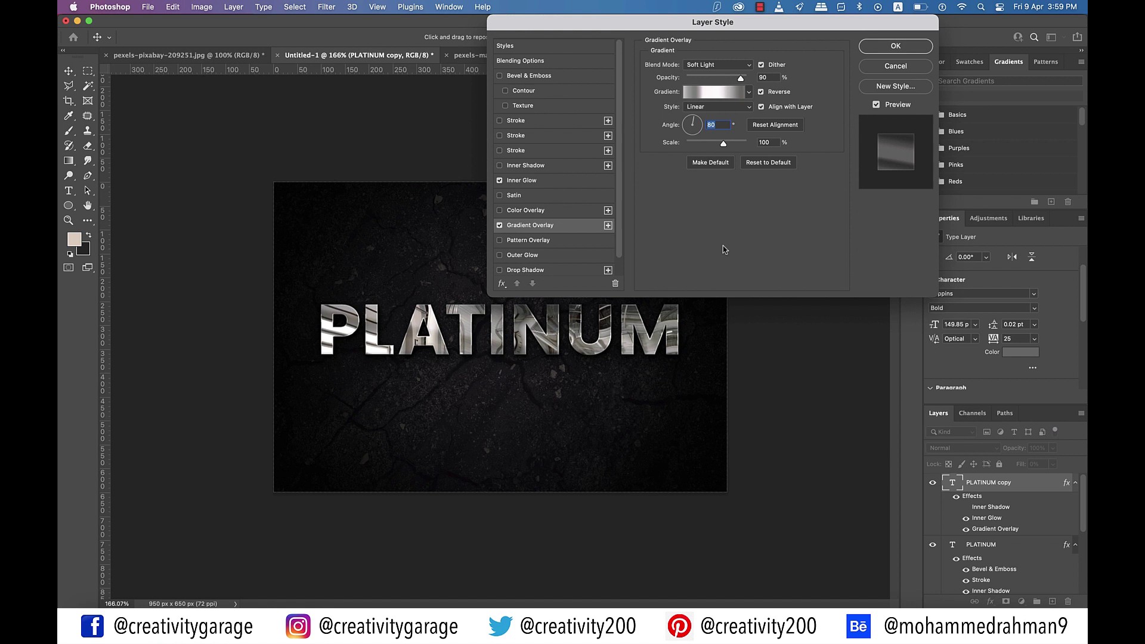
{"action": "scroll", "coordinate": [554, 239], "scroll_direction": "down", "scroll_amount": 1}
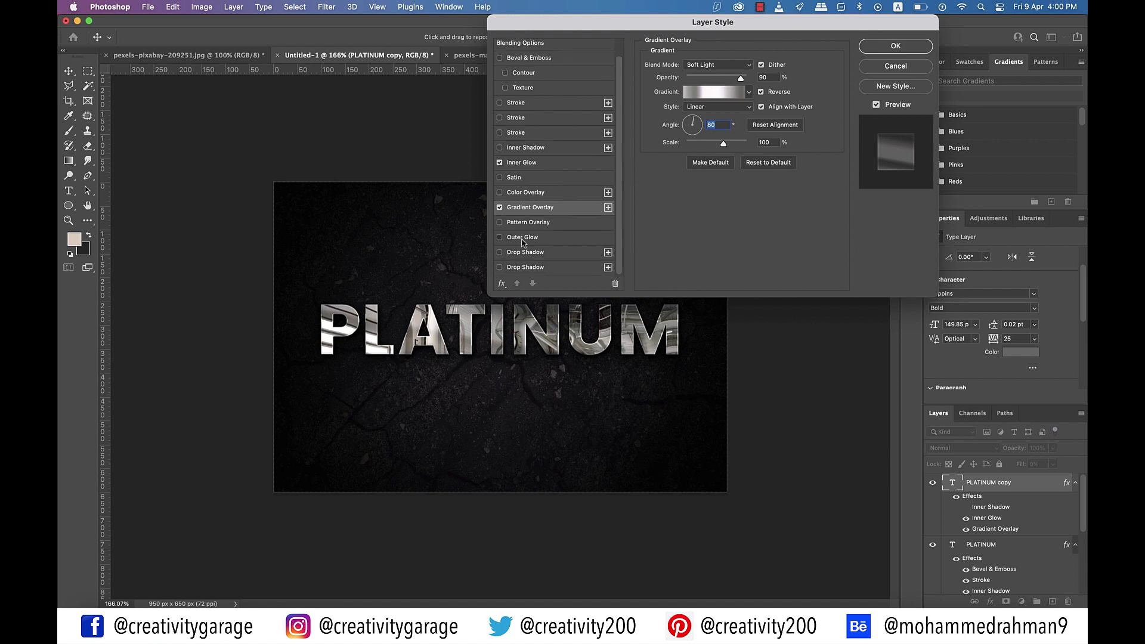
- Add a Color Dodge Outer Glow at 50% in colour ececec, then apply the layer style
{"action": "left_click", "coordinate": [522, 239]}
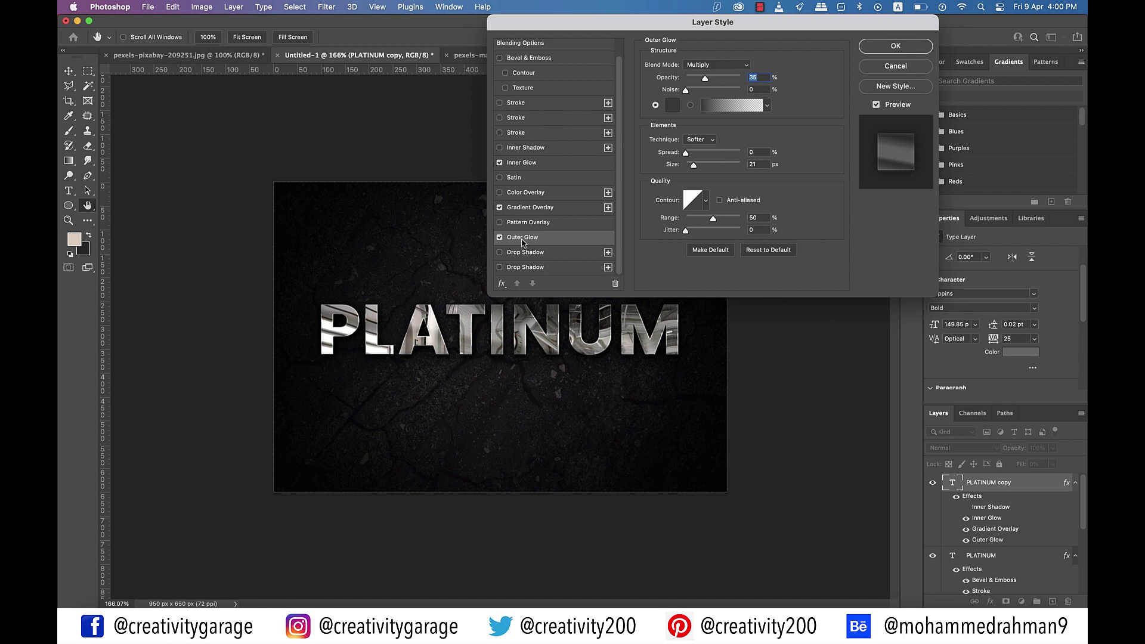
{"action": "left_click", "coordinate": [738, 66]}
{"action": "left_click", "coordinate": [713, 141]}
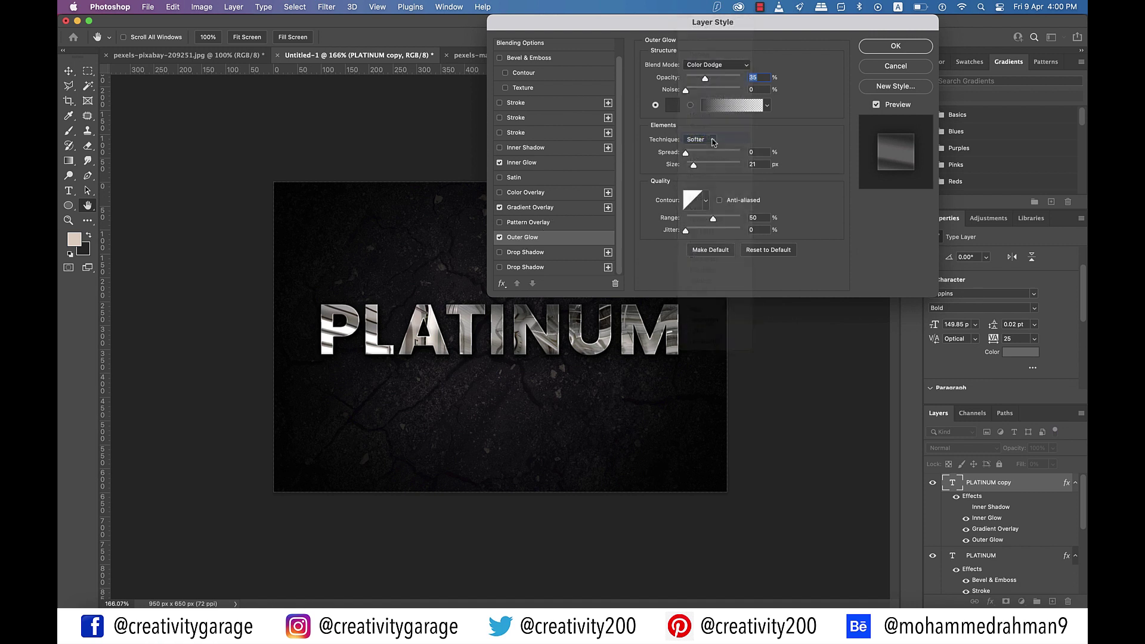
{"action": "left_click", "coordinate": [713, 78]}
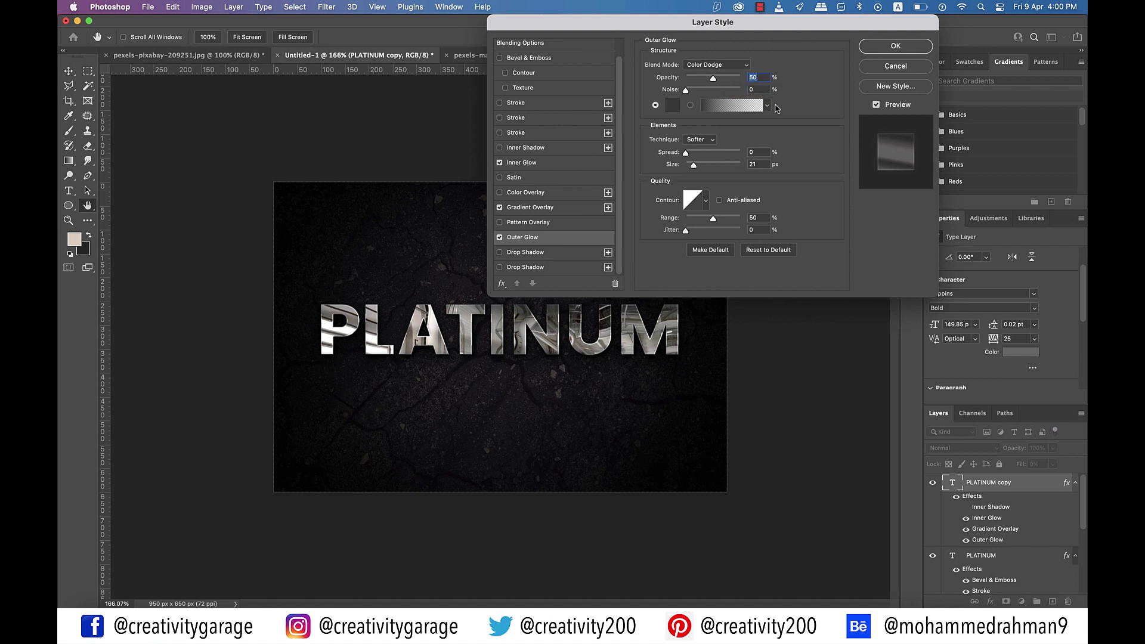
{"action": "left_click", "coordinate": [672, 105]}
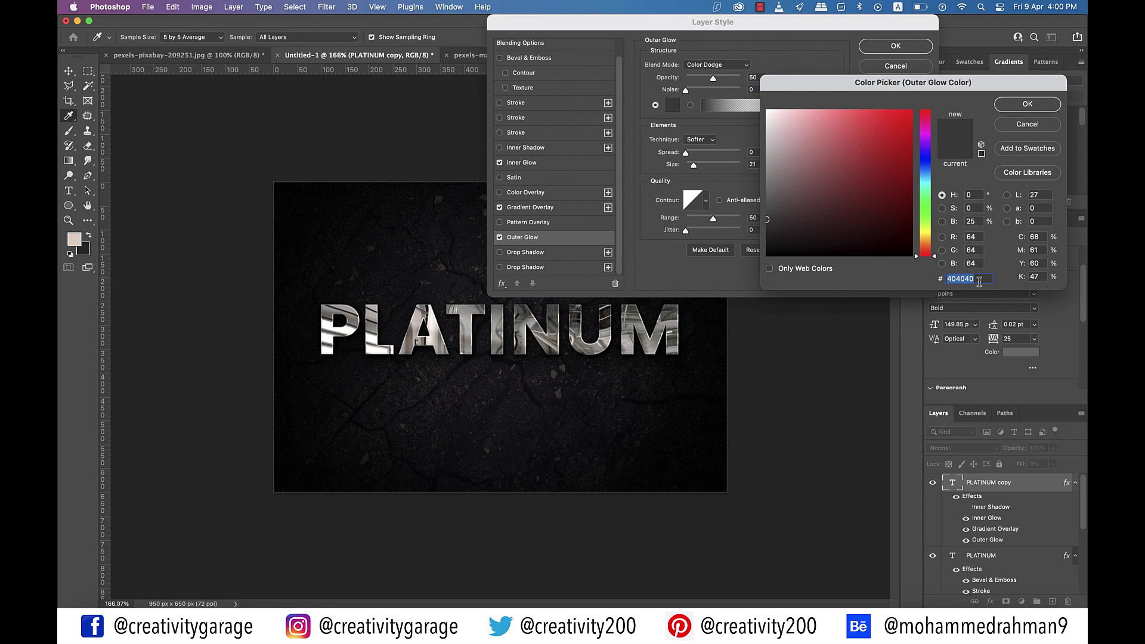
{"action": "type", "text": "ececec"}
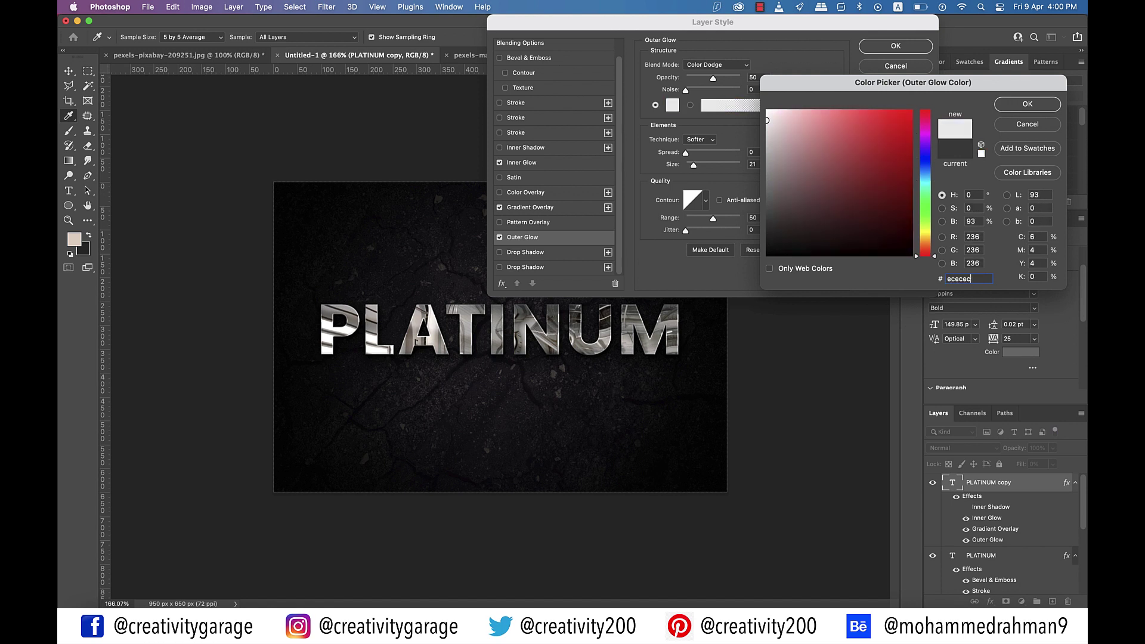
{"action": "left_click", "coordinate": [1026, 105]}
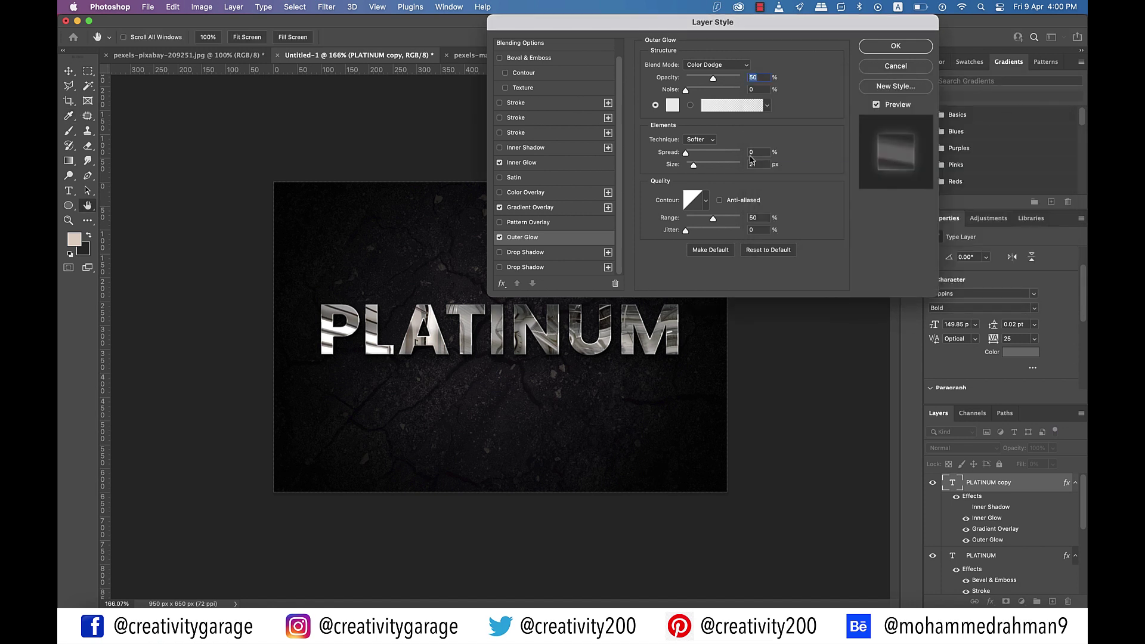
{"action": "left_click", "coordinate": [895, 46]}
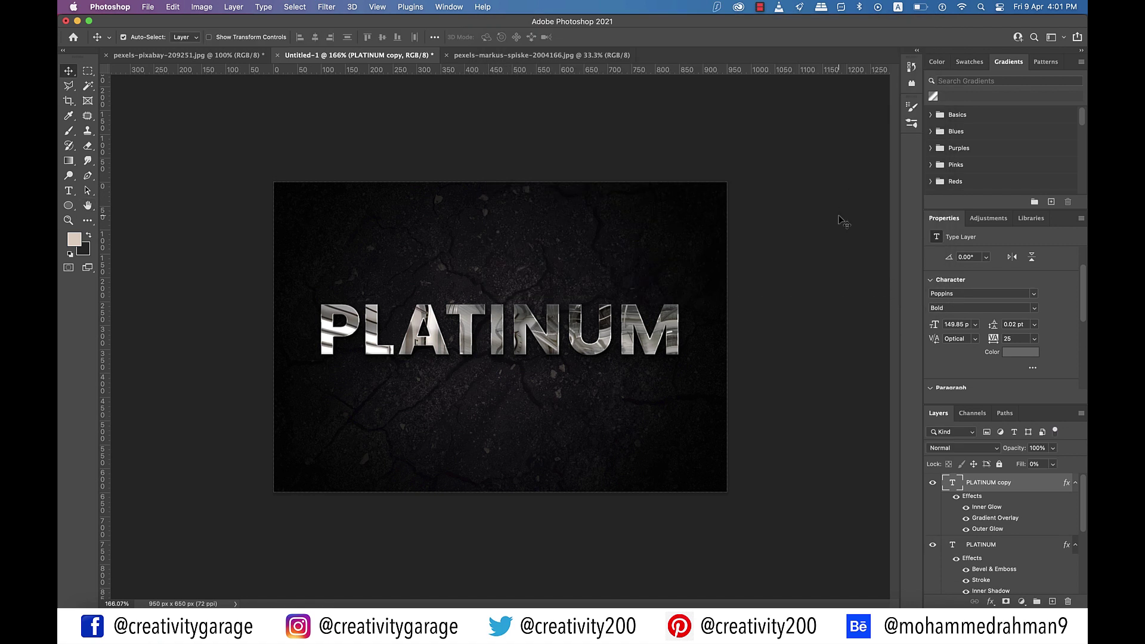
- Add a dithered Gradient Map adjustment layer with a purple 554b8c left stop
{"action": "left_click", "coordinate": [1021, 601]}
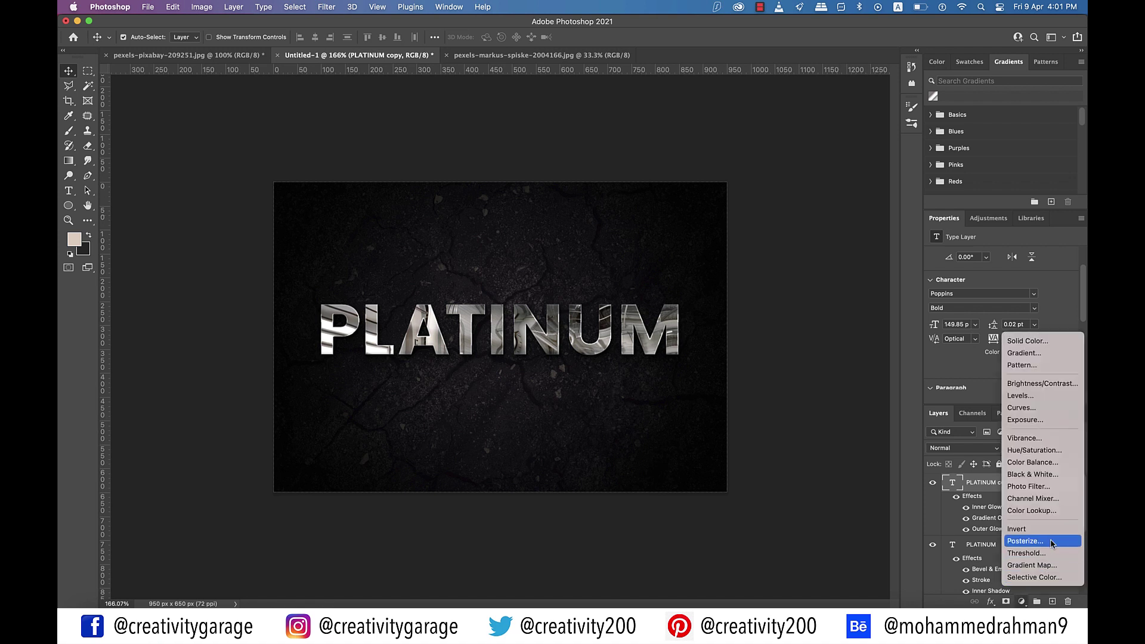
{"action": "left_click", "coordinate": [1031, 565]}
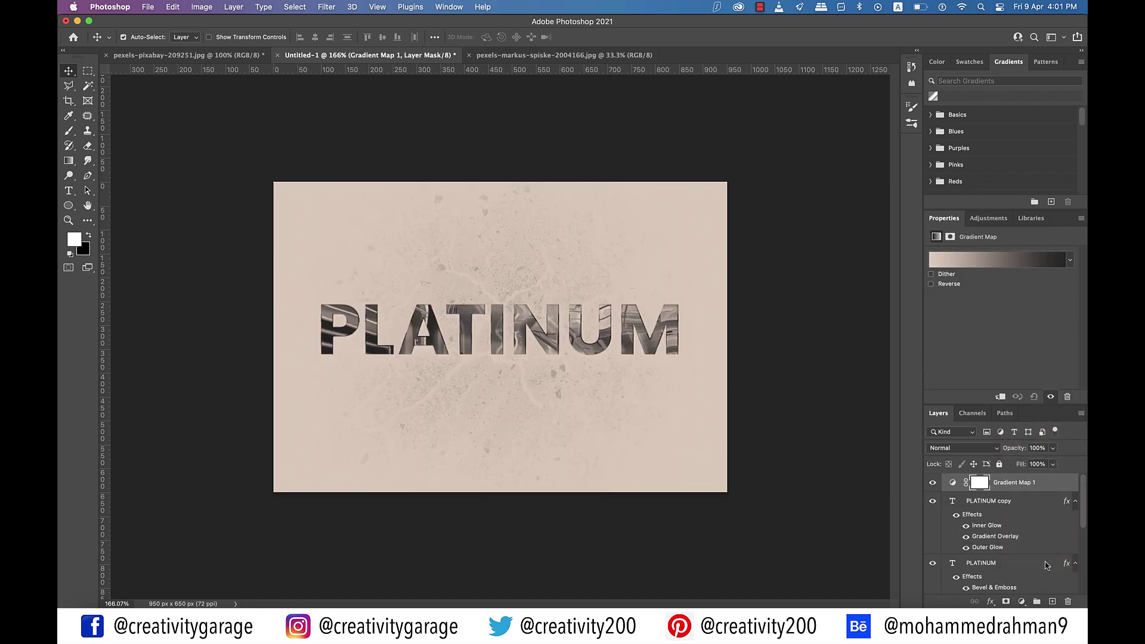
{"action": "left_click", "coordinate": [932, 275]}
{"action": "left_click", "coordinate": [1024, 261]}
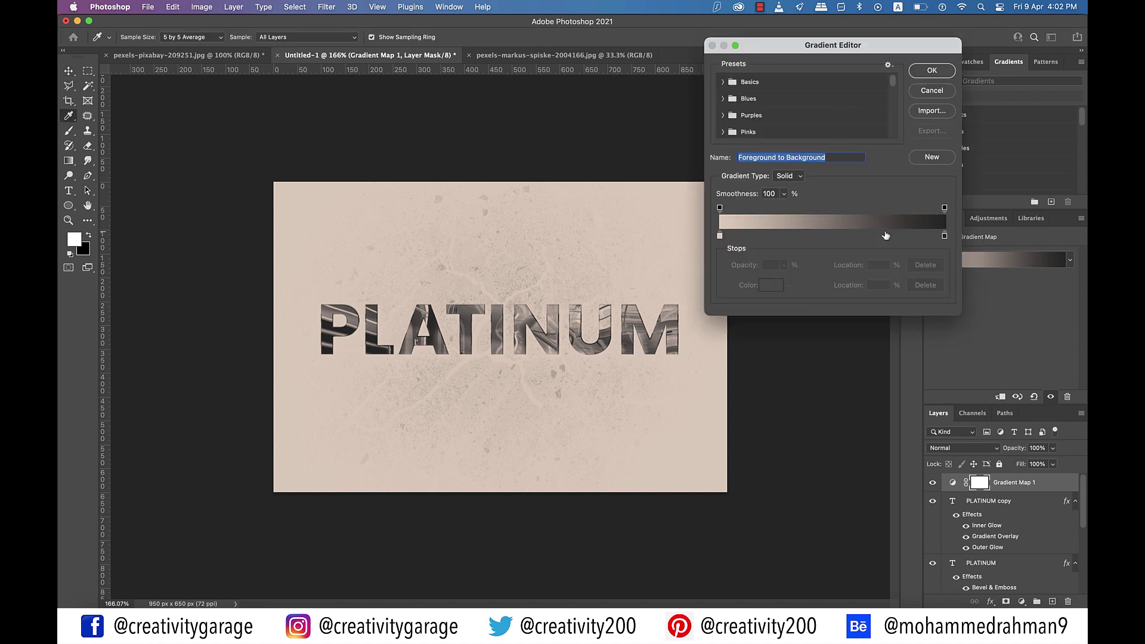
{"action": "double_click", "coordinate": [720, 236]}
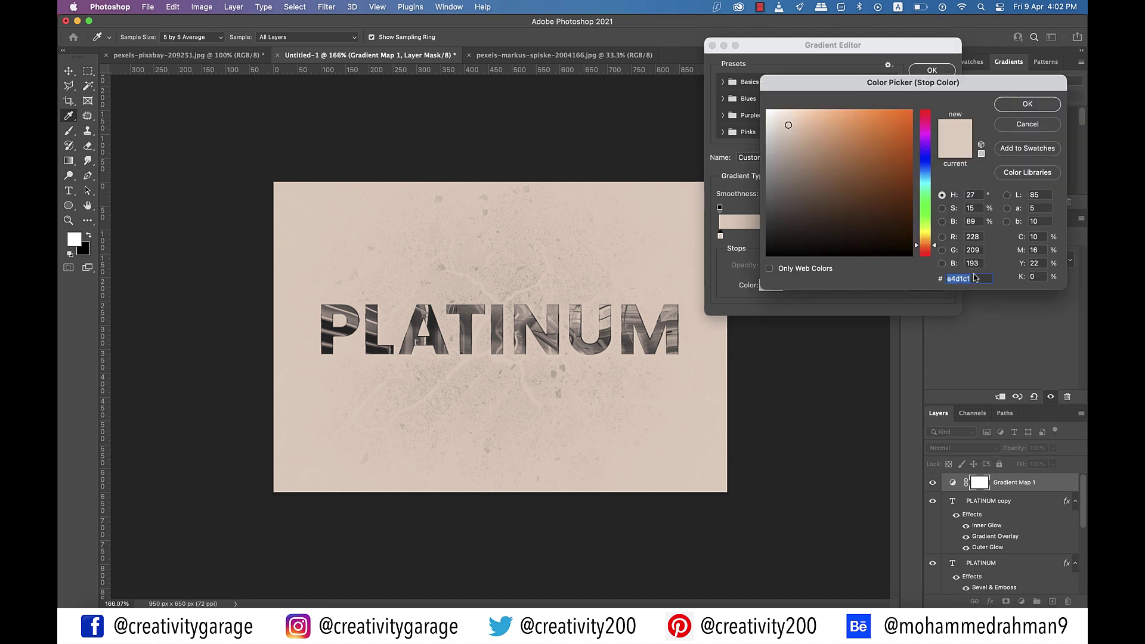
{"action": "type", "text": "55"}
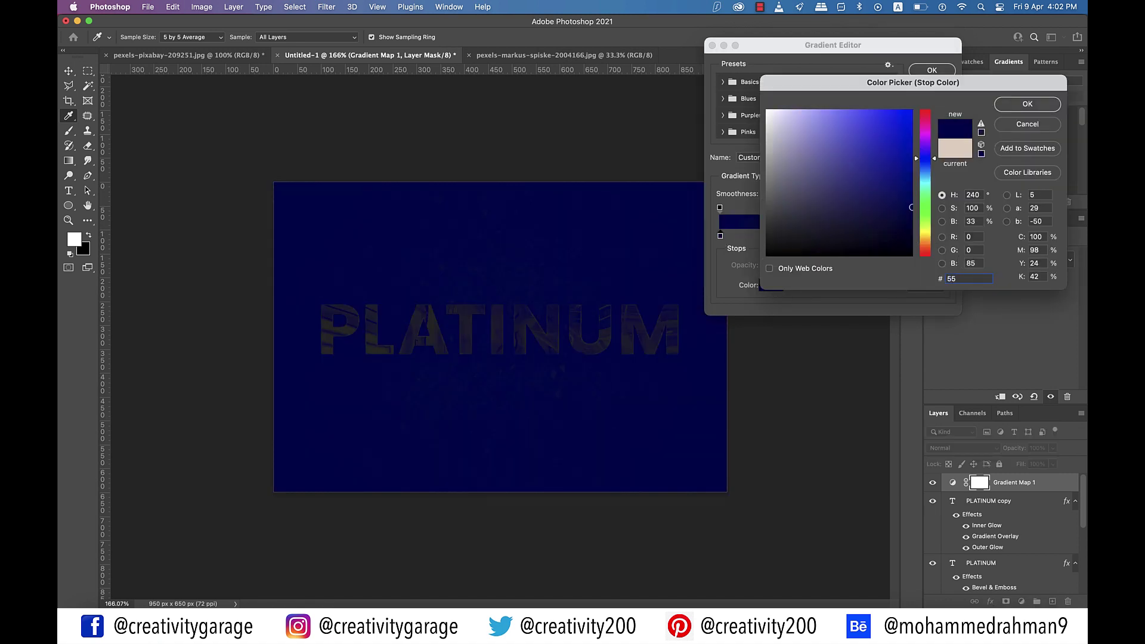
{"action": "type", "text": "4"}
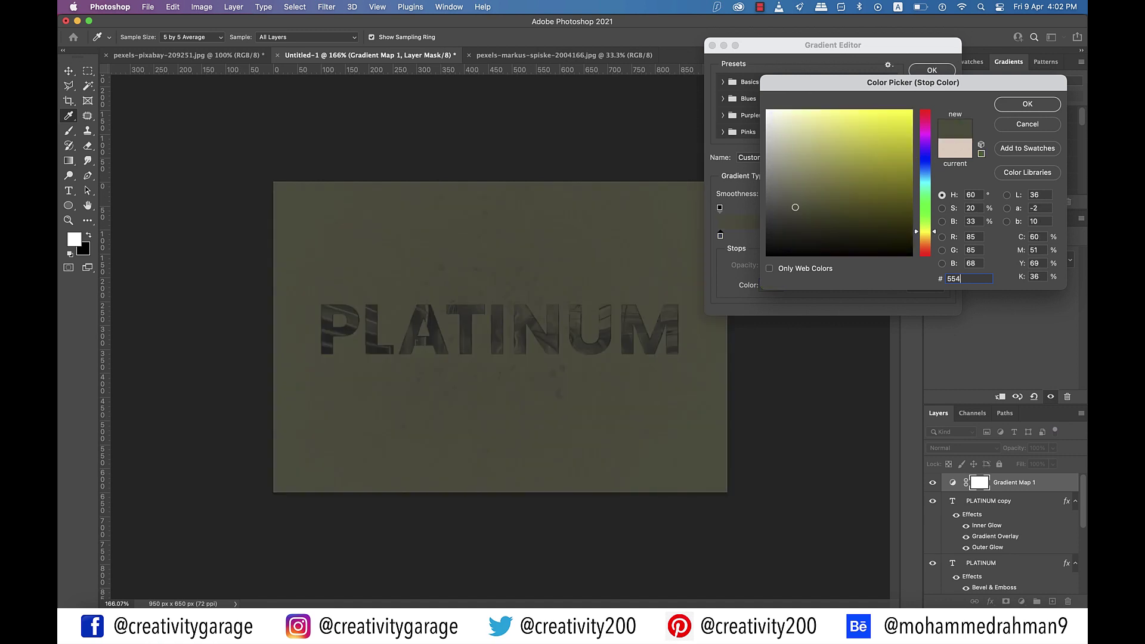
{"action": "type", "text": "b"}
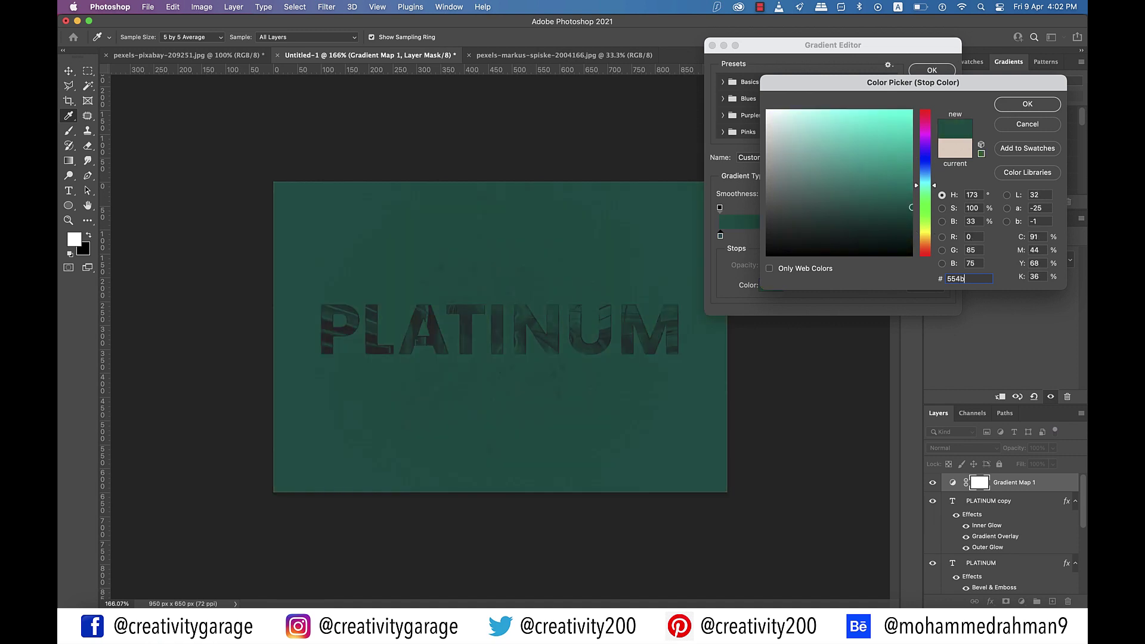
{"action": "type", "text": "8c"}
{"action": "key", "text": "Return"}
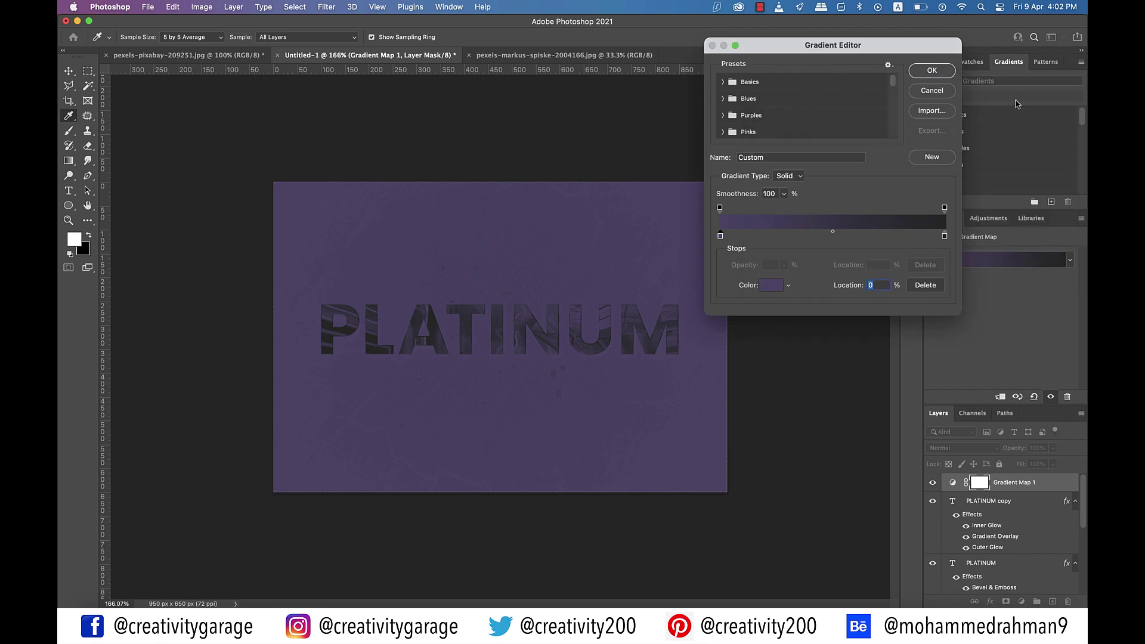
- Add a pinkish-grey 857177 middle stop and make the end stop tan d8a082
{"action": "left_click", "coordinate": [833, 237]}
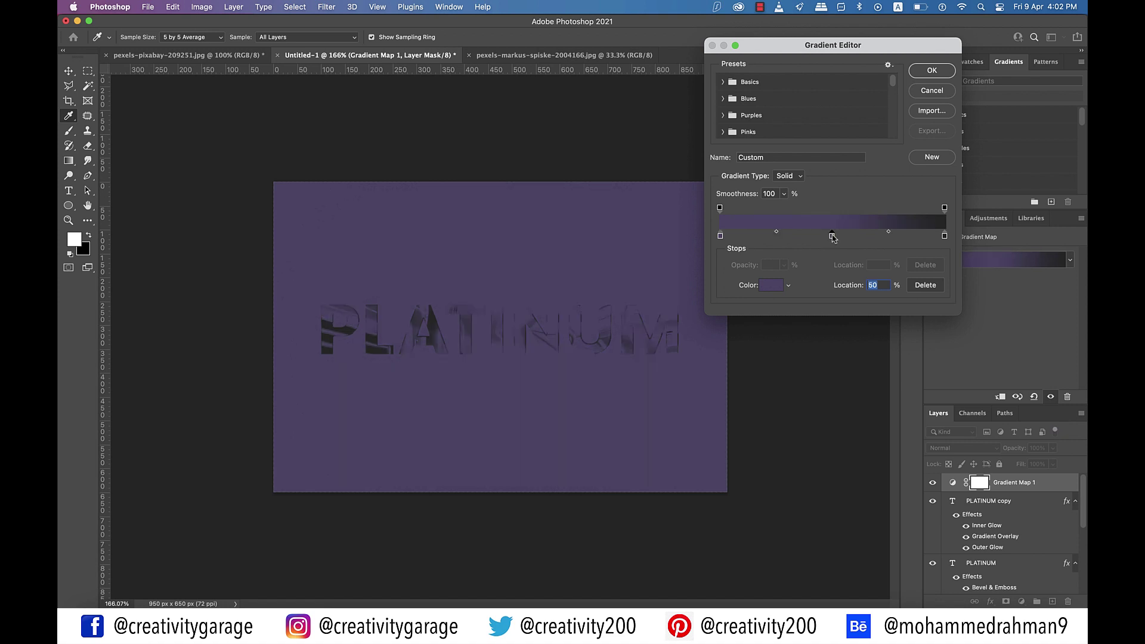
{"action": "double_click", "coordinate": [833, 237]}
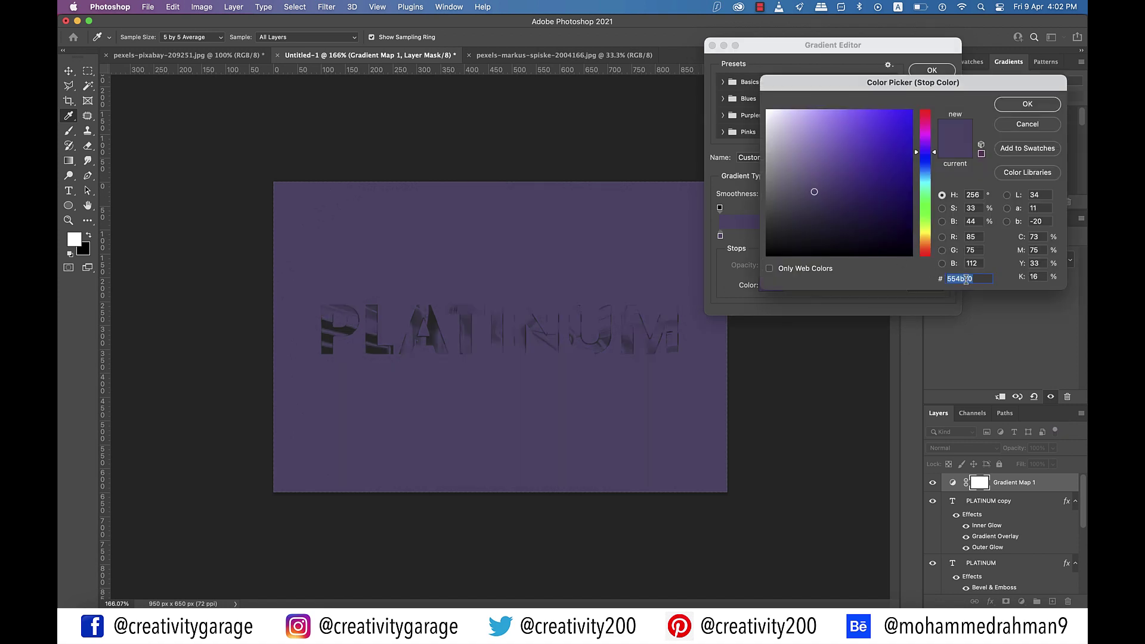
{"action": "type", "text": "8571"}
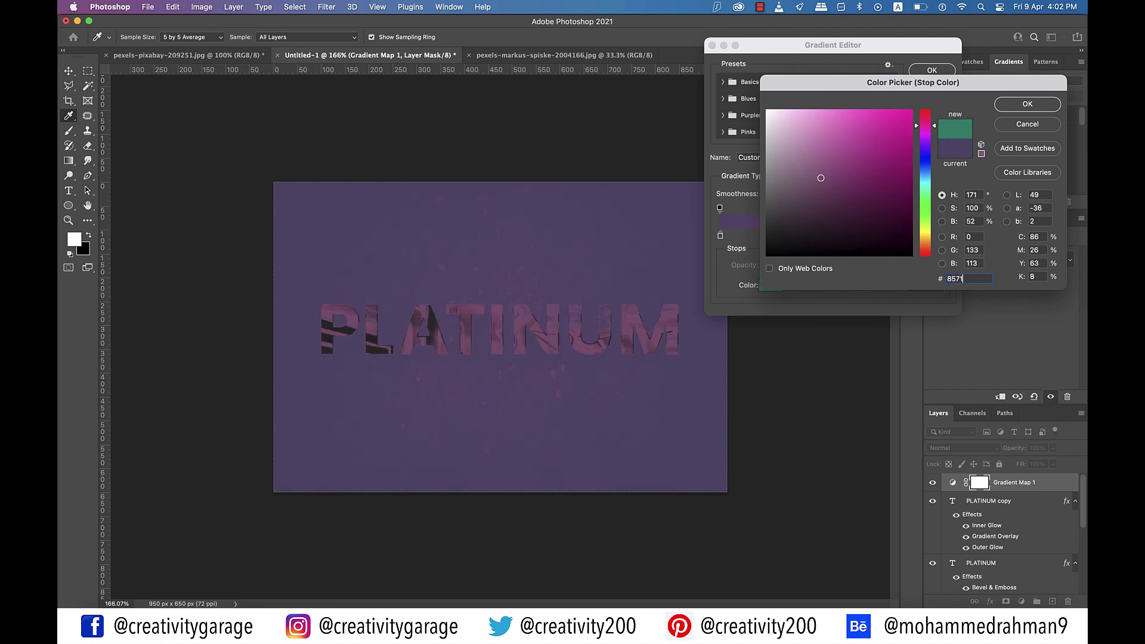
{"action": "type", "text": "77"}
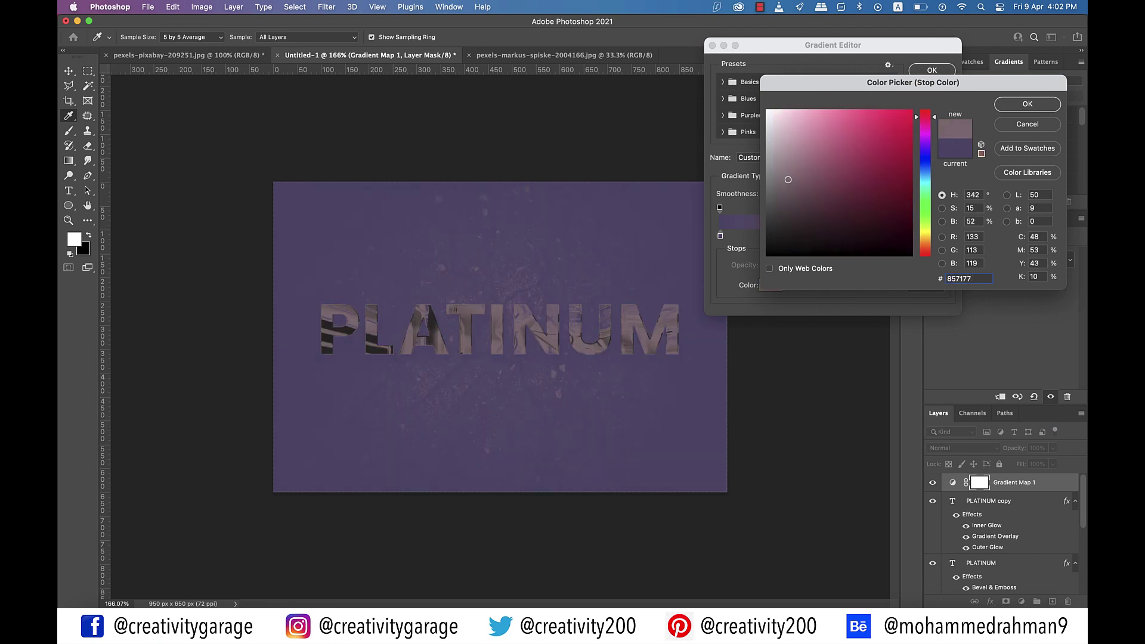
{"action": "left_click", "coordinate": [1040, 106]}
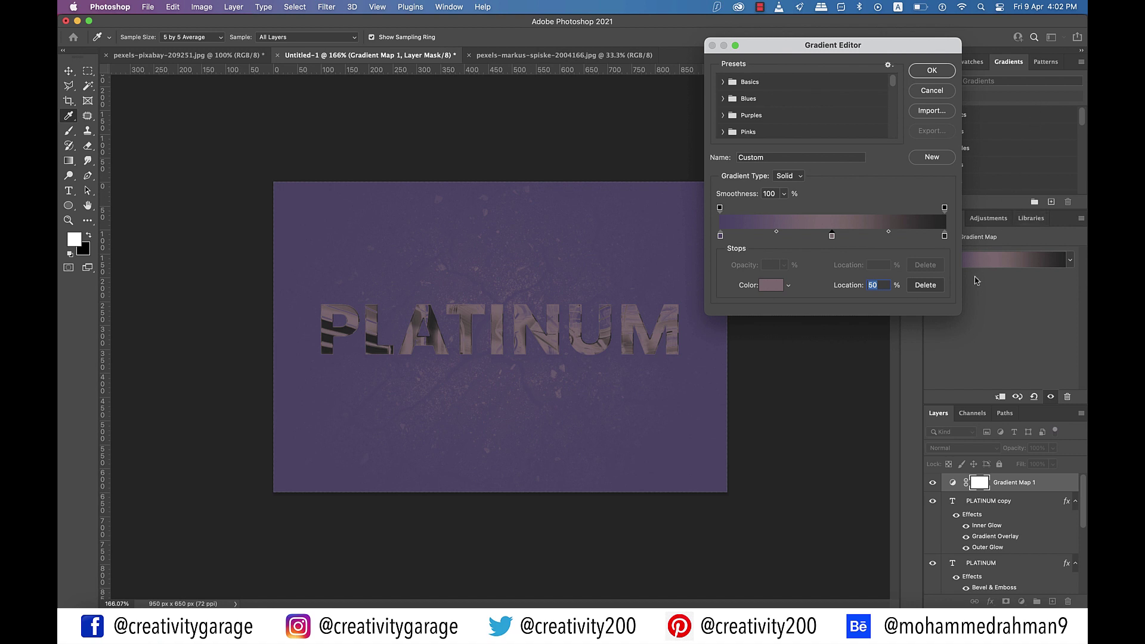
{"action": "double_click", "coordinate": [944, 236]}
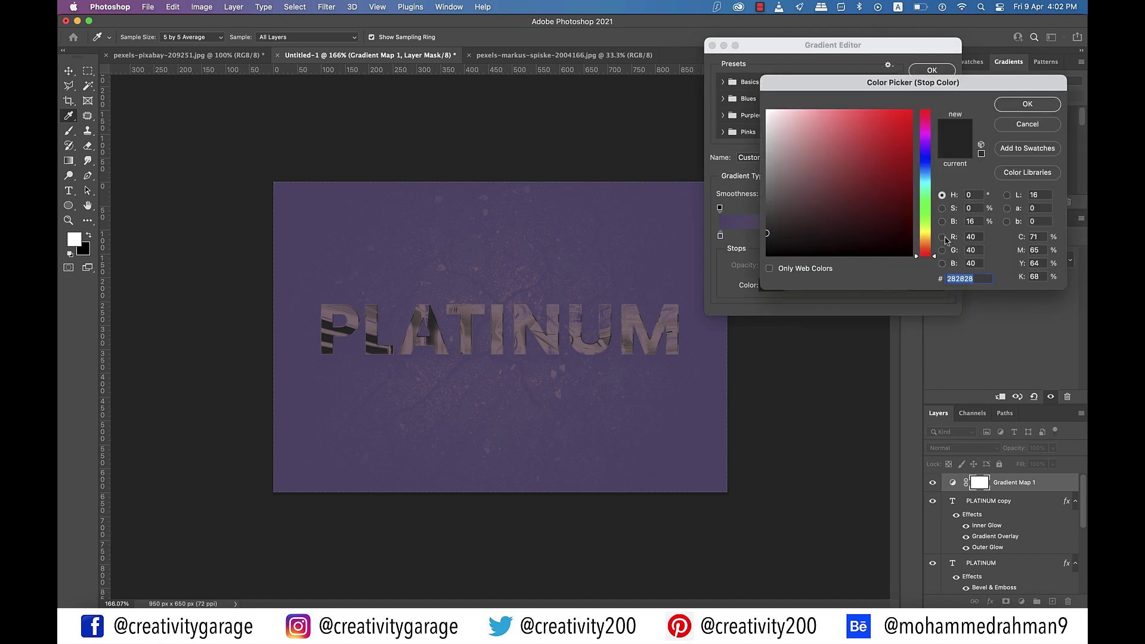
{"action": "type", "text": "d"}
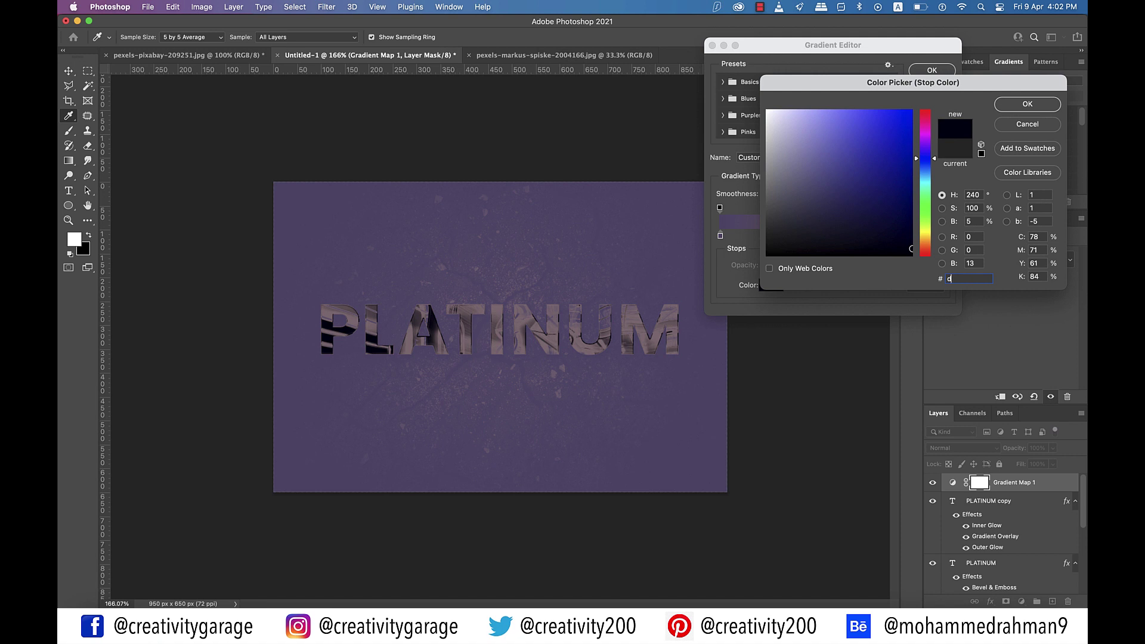
{"action": "type", "text": "8a"}
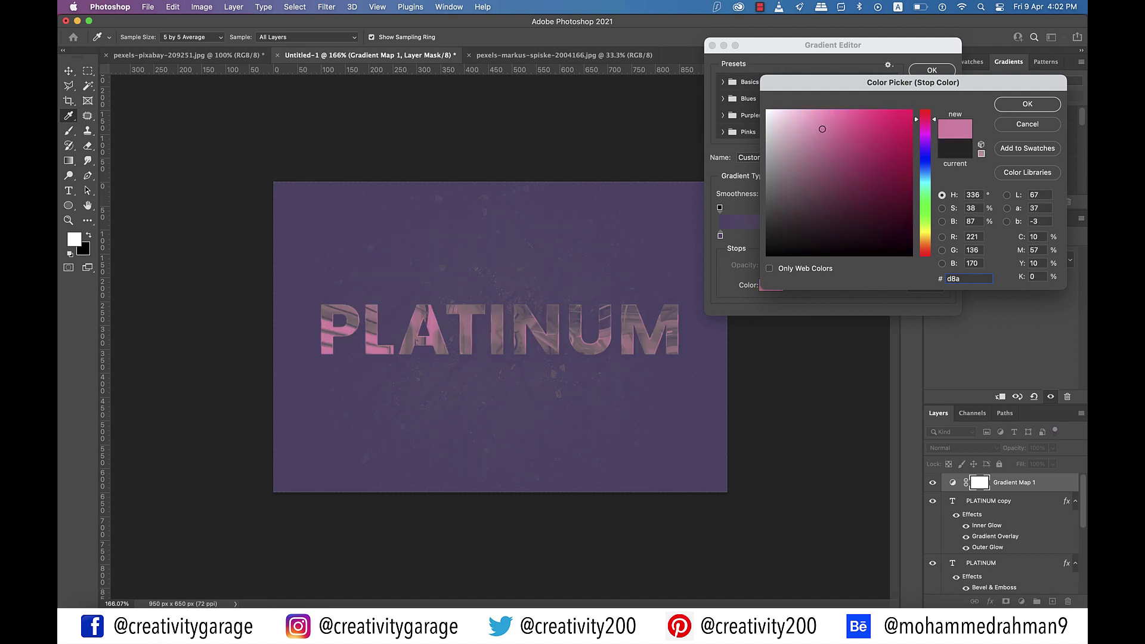
{"action": "type", "text": "082"}
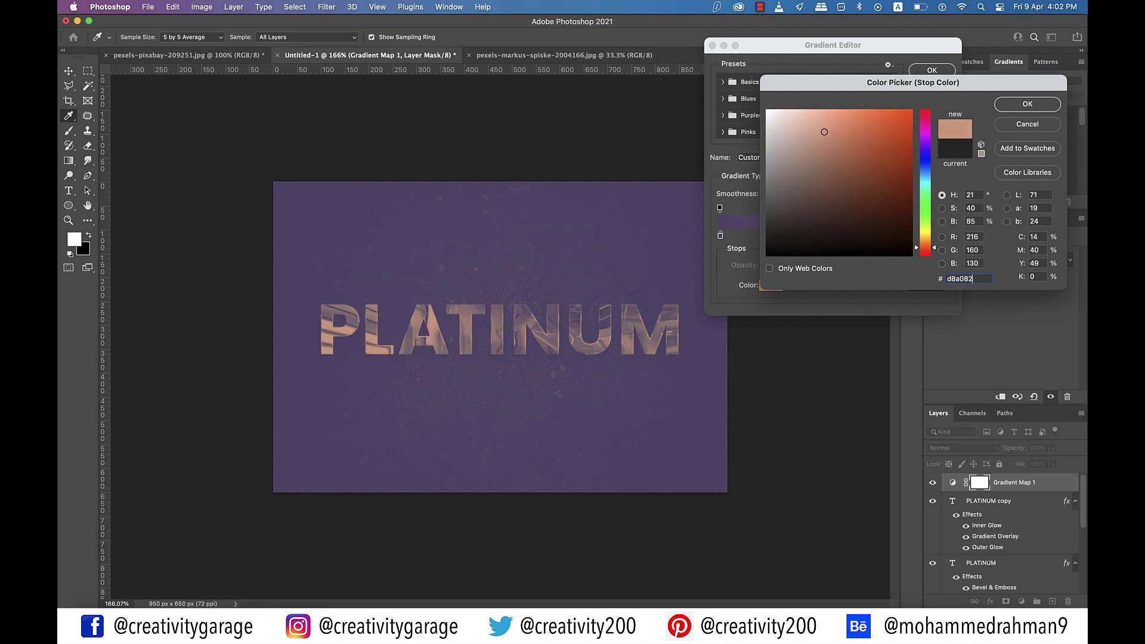
{"action": "left_click", "coordinate": [1044, 104]}
- Apply the gradient colours and blend the Gradient Map in Soft Light at 20% opacity
{"action": "left_click", "coordinate": [932, 70]}
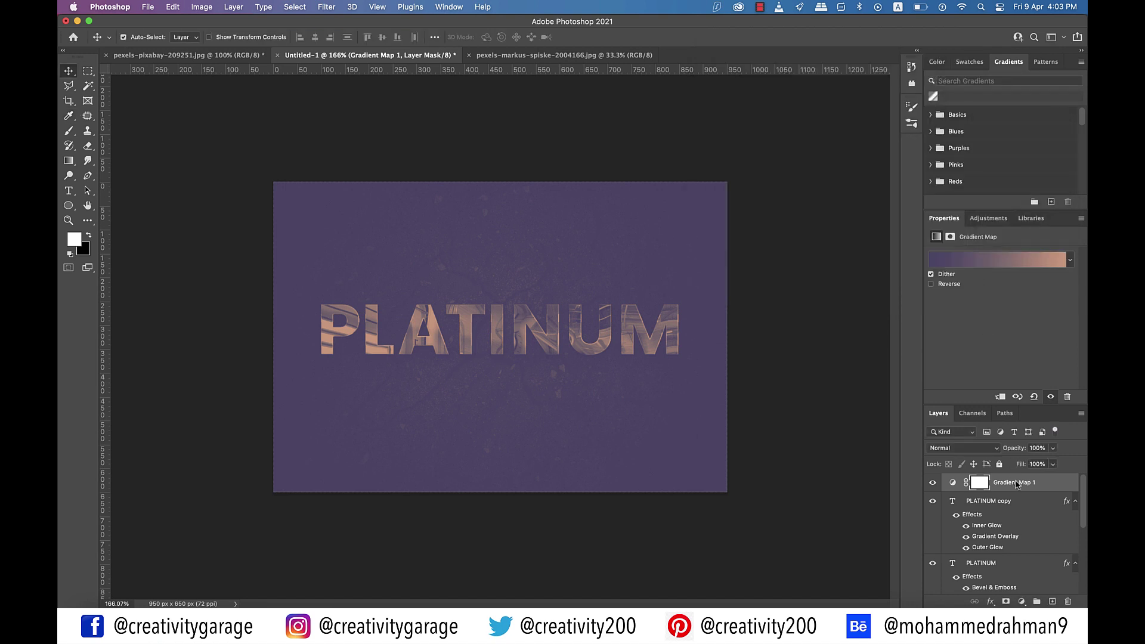
{"action": "left_click", "coordinate": [996, 449]}
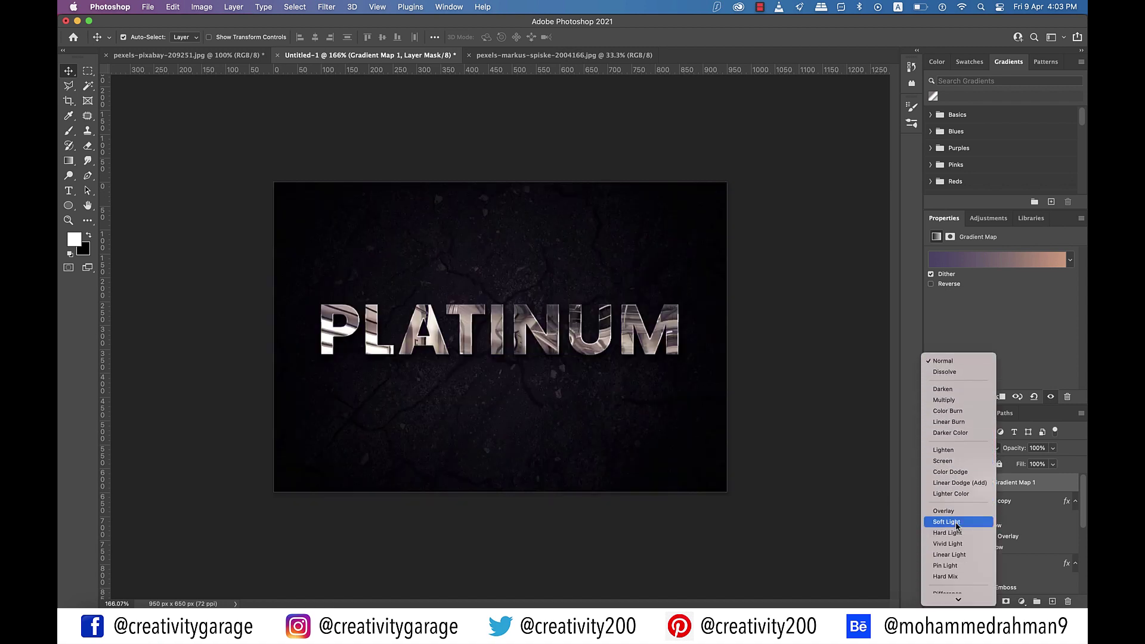
{"action": "left_click", "coordinate": [956, 522]}
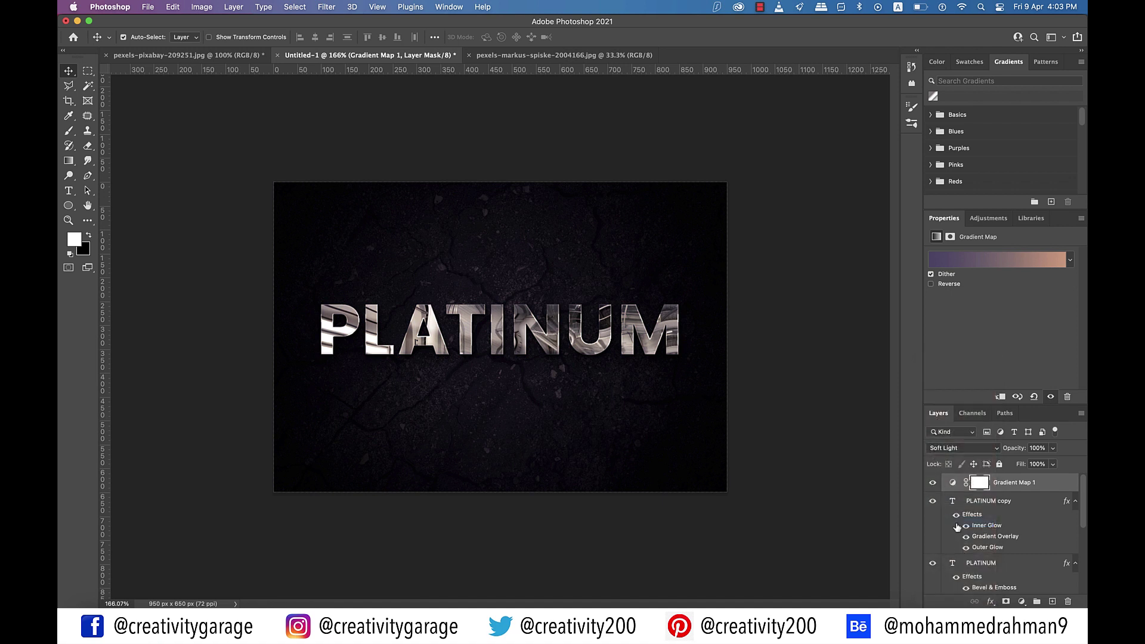
{"action": "key", "text": "2"}
{"action": "key", "text": "Return"}
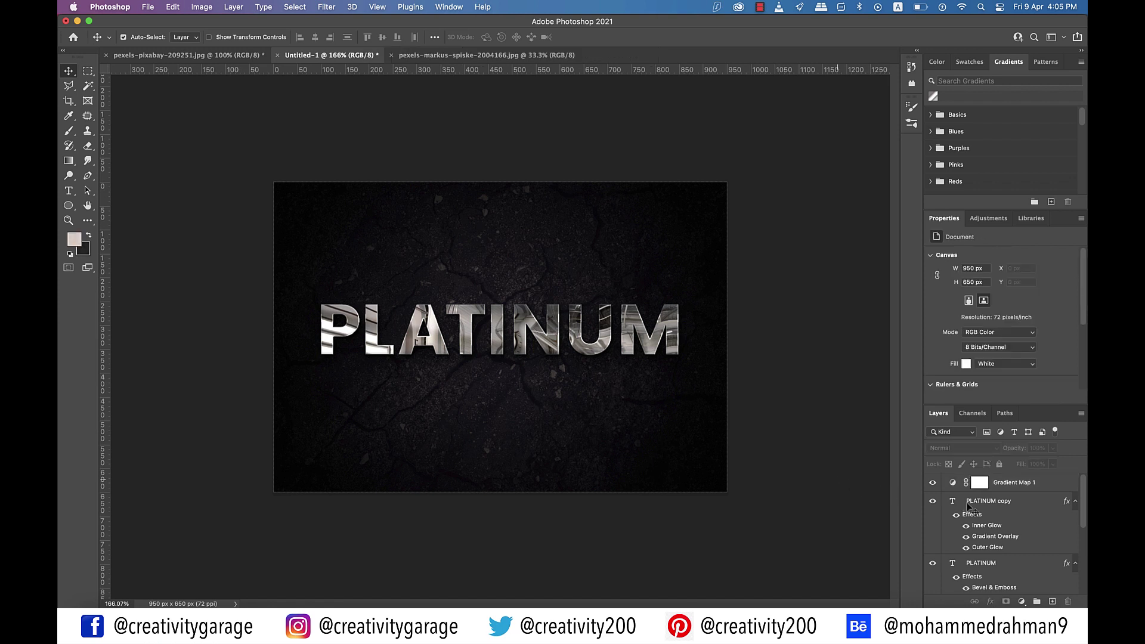
- Merge every layer from Layer 1 up to Gradient Map 1 into one layer
{"action": "scroll", "coordinate": [967, 508], "scroll_direction": "down", "scroll_amount": 5}
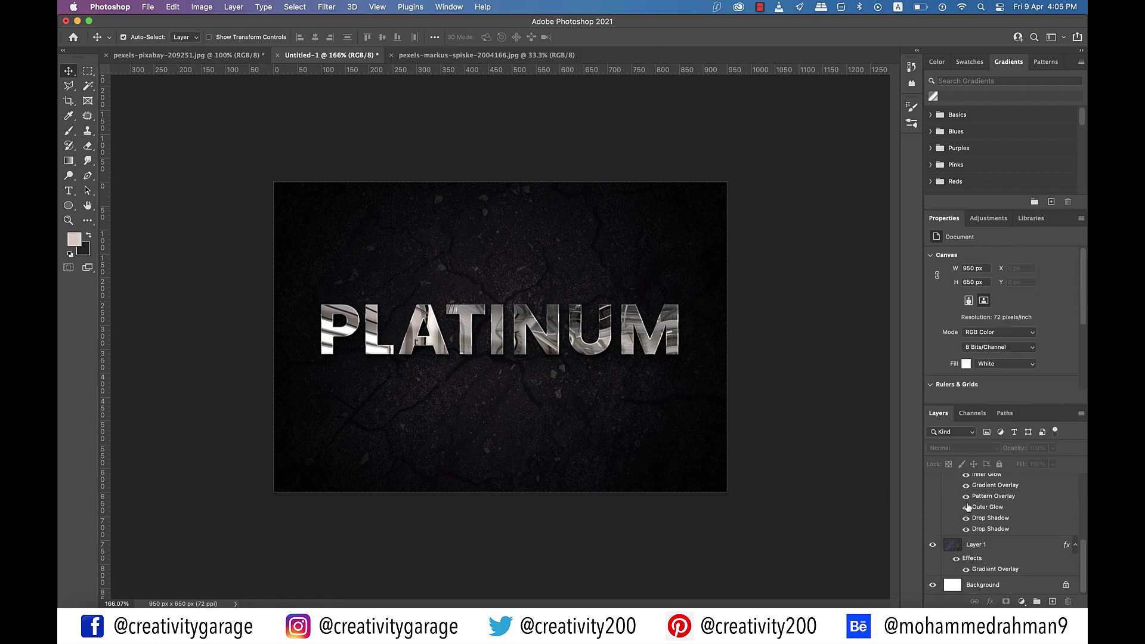
{"action": "left_click", "coordinate": [977, 545]}
{"action": "scroll", "coordinate": [978, 549], "scroll_direction": "up", "scroll_amount": 5}
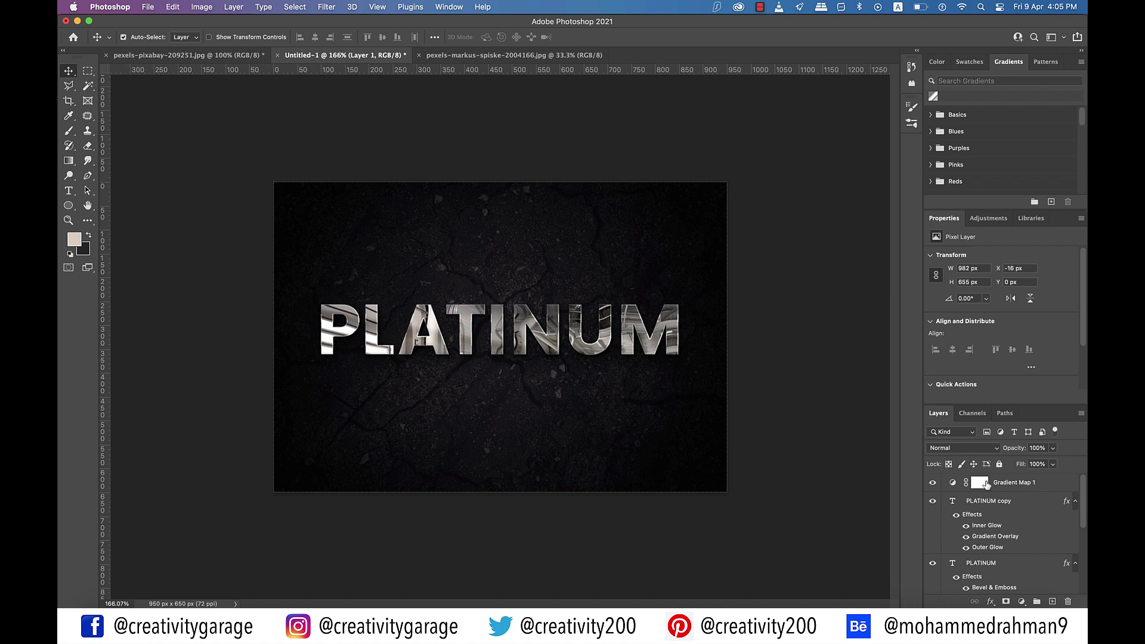
{"action": "left_click", "coordinate": [980, 483], "text": "shift"}
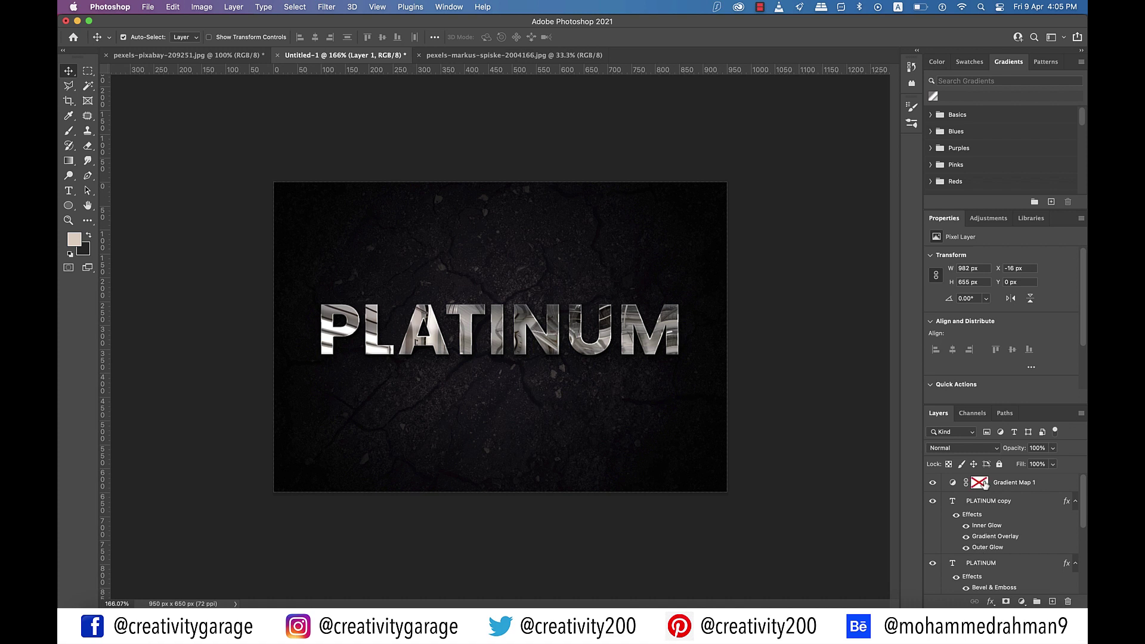
{"action": "right_click", "coordinate": [1028, 483]}
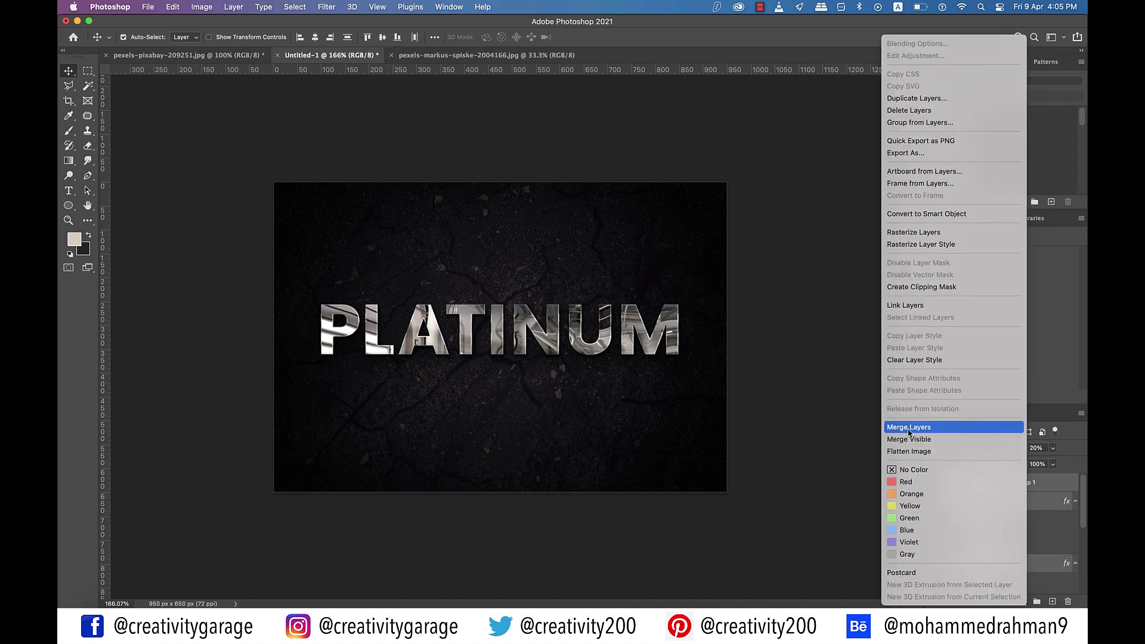
{"action": "left_click", "coordinate": [908, 427]}
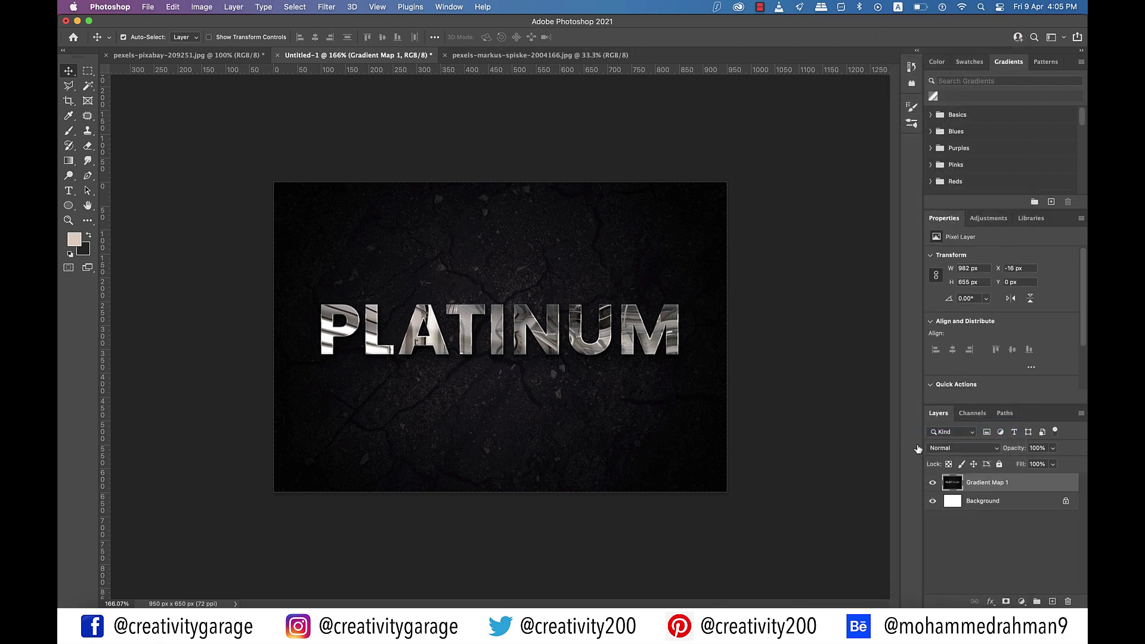
- Select the merged Gradient Map 1 layer and bring up its fx effects list
{"action": "left_click", "coordinate": [982, 545]}
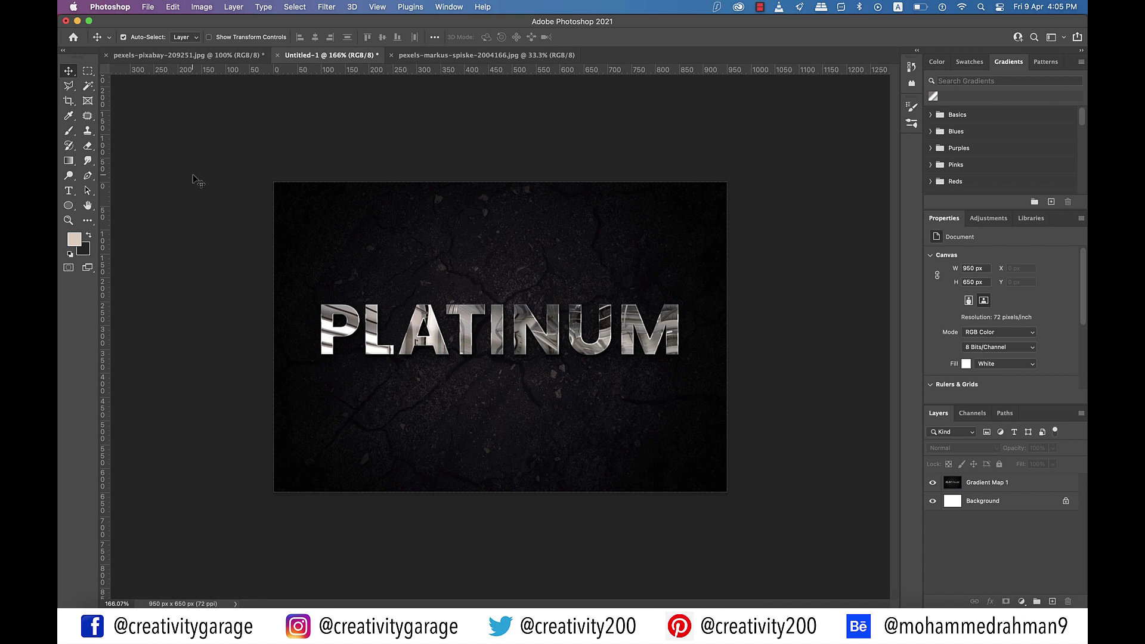
{"action": "left_click", "coordinate": [725, 378]}
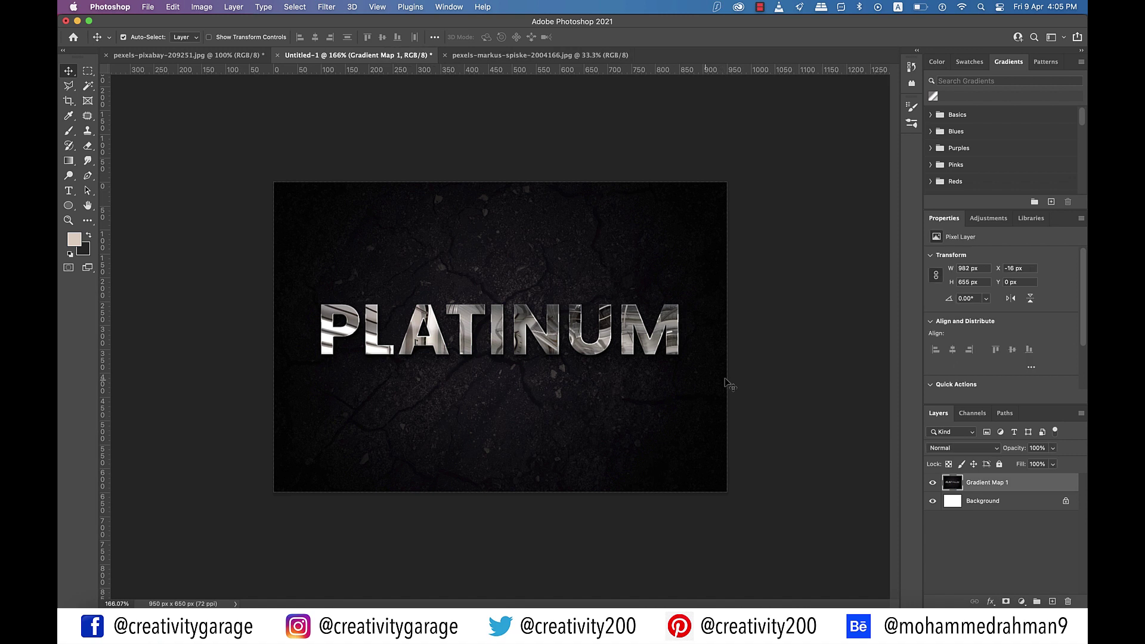
{"action": "left_click", "coordinate": [992, 602]}
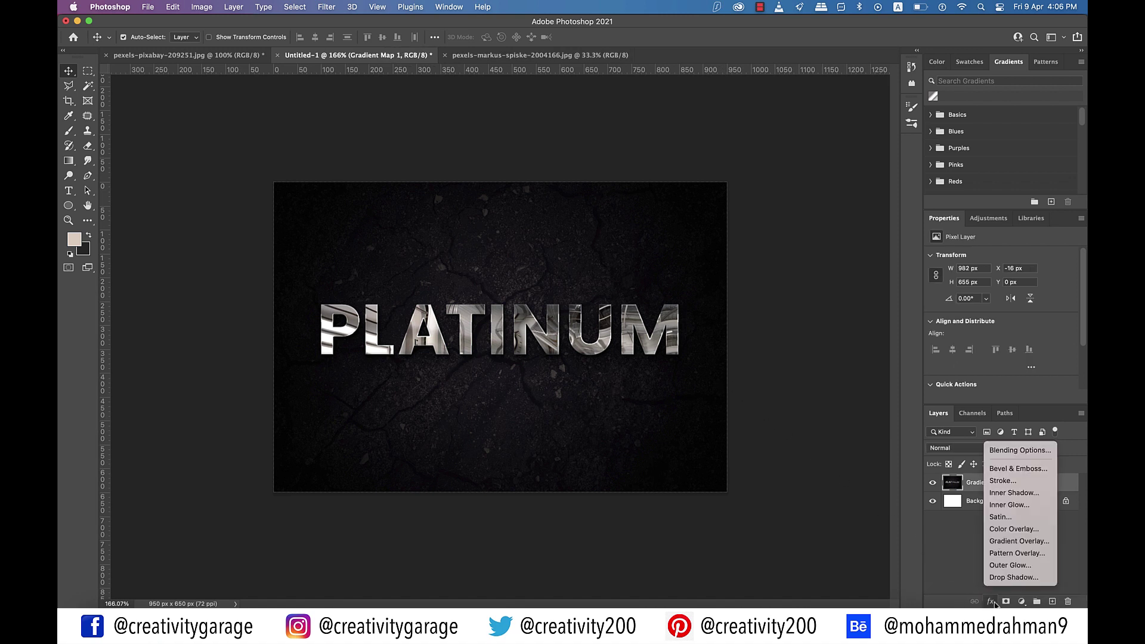
{"action": "left_click", "coordinate": [1038, 452]}
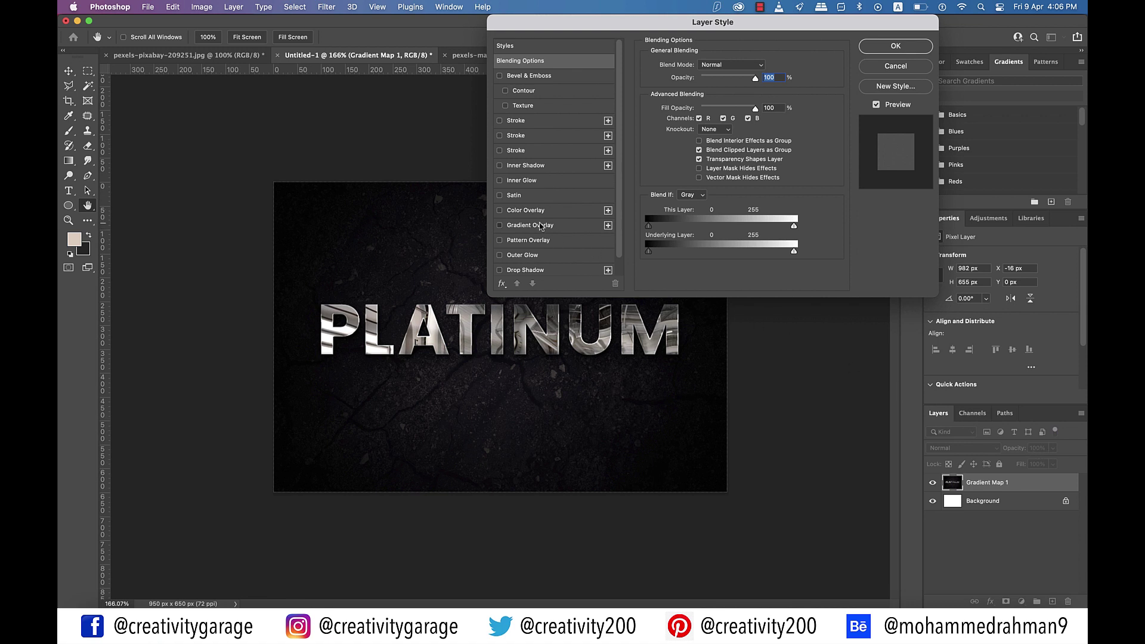
{"action": "left_click", "coordinate": [540, 226]}
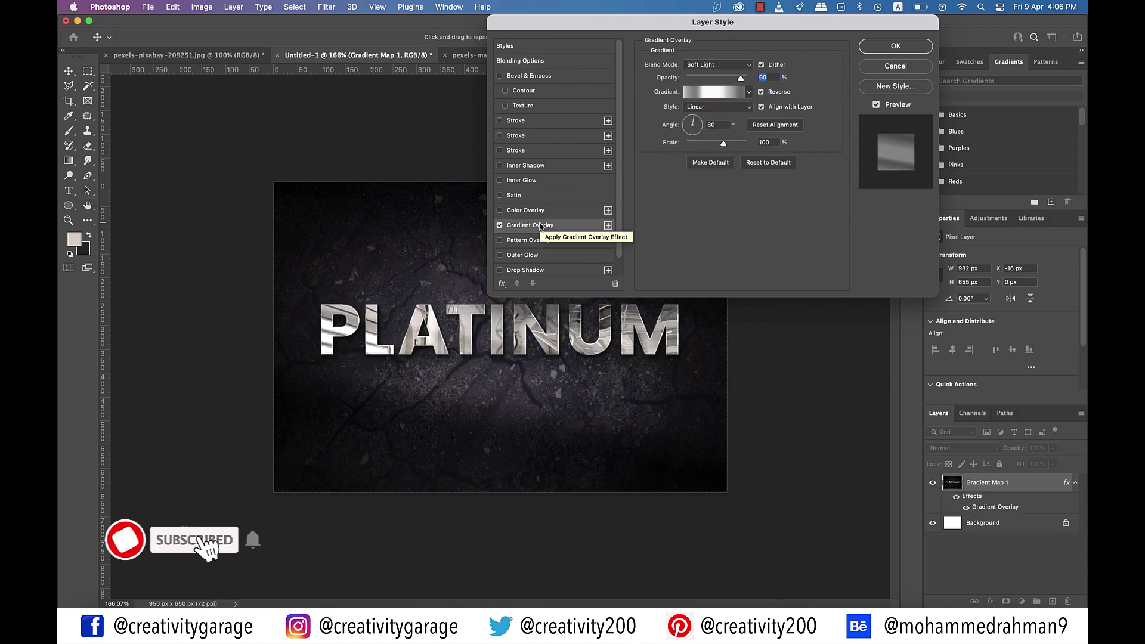
{"action": "left_click", "coordinate": [749, 92]}
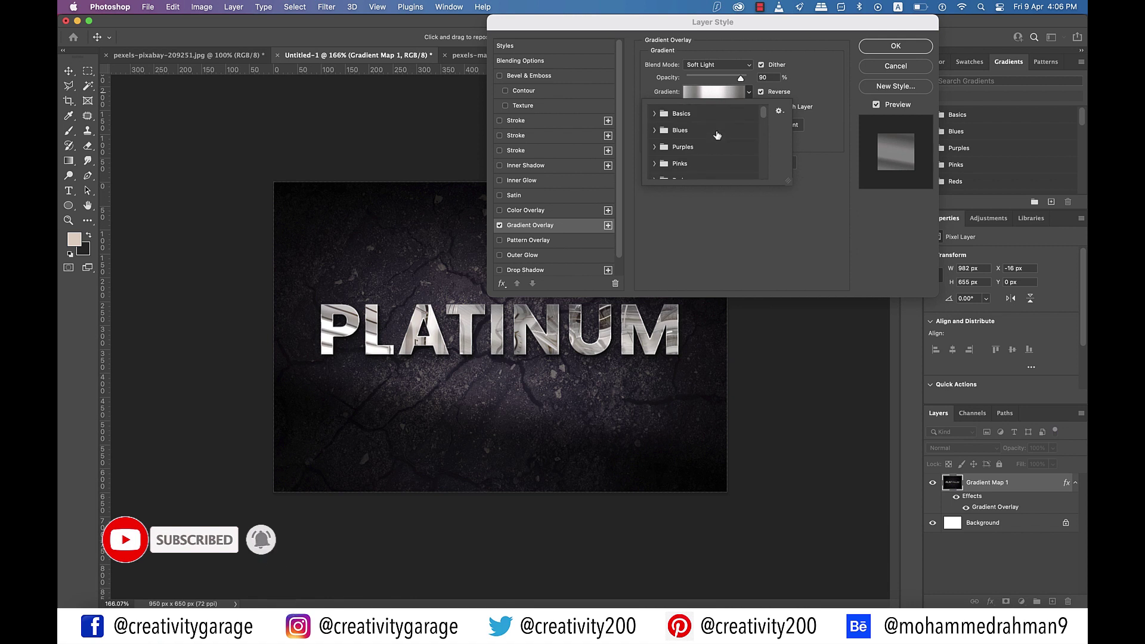
{"action": "left_click", "coordinate": [779, 112]}
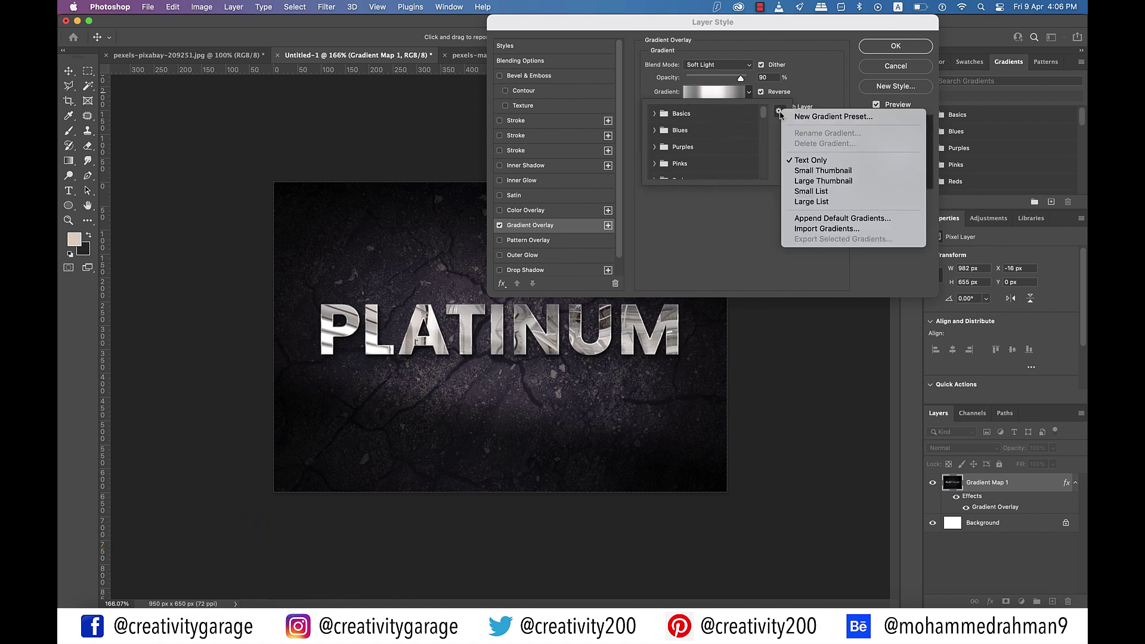
{"action": "left_click", "coordinate": [811, 229]}
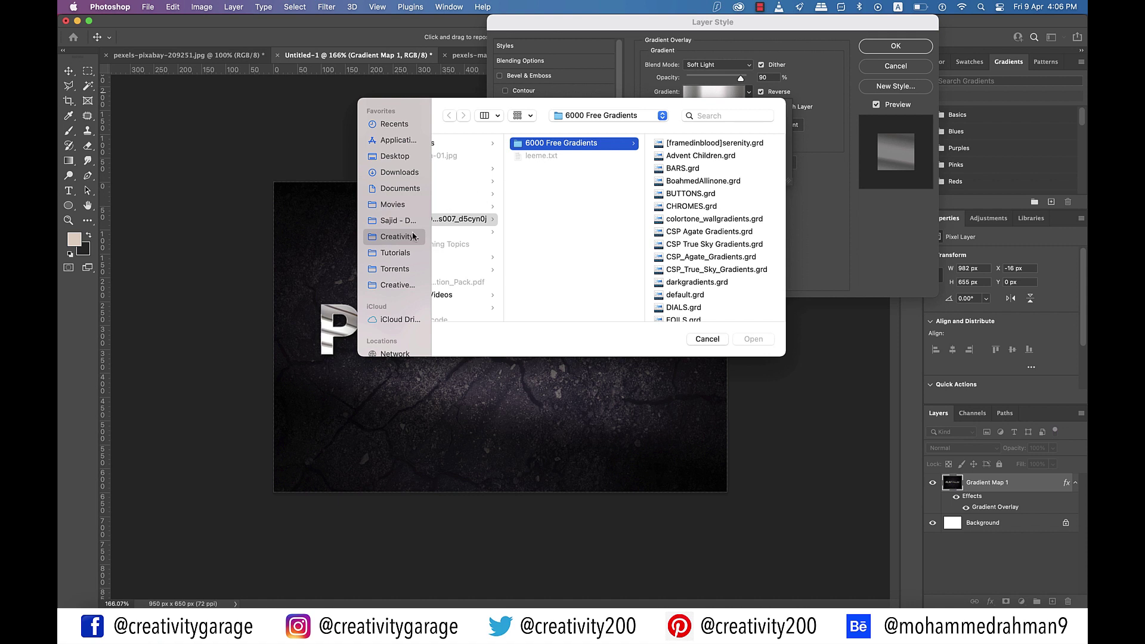
{"action": "left_click", "coordinate": [659, 146]}
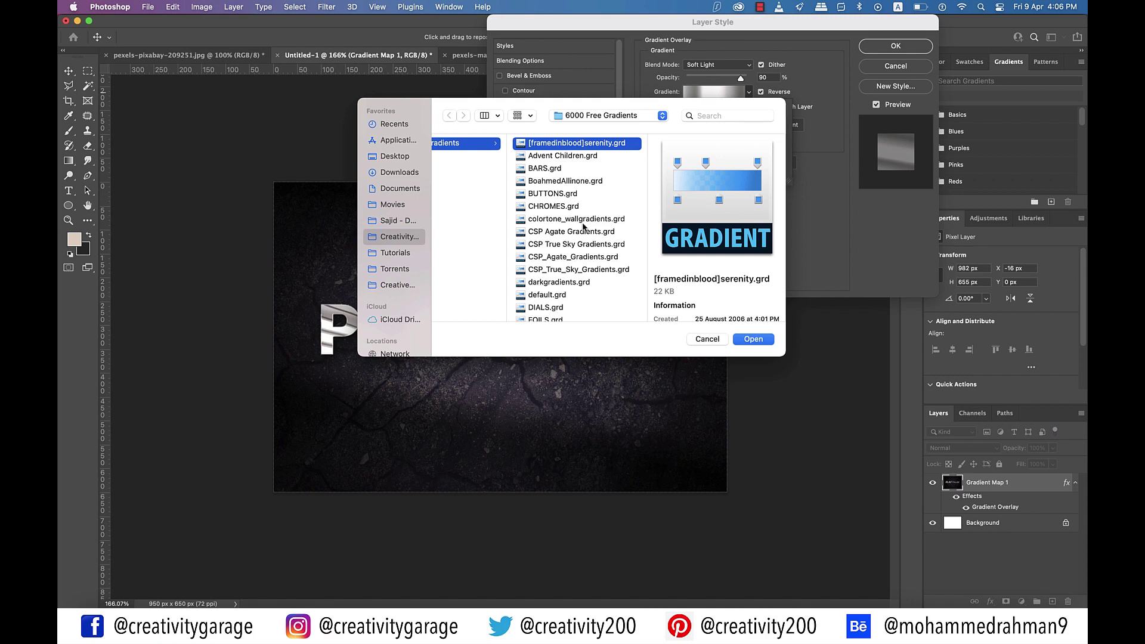
{"action": "key", "text": "super+a"}
- Cancel the gradient import and Layer Style, deselect, and turn off Move tool Auto-Select
{"action": "key", "text": "Return"}
{"action": "key", "text": "Escape"}
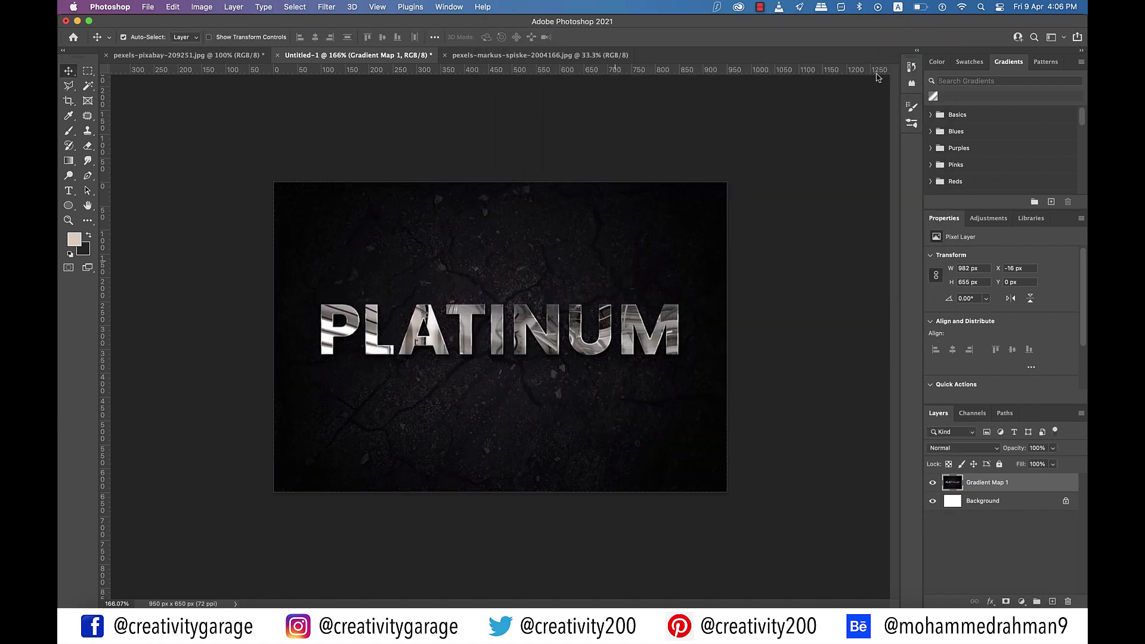
{"action": "left_click", "coordinate": [763, 275]}
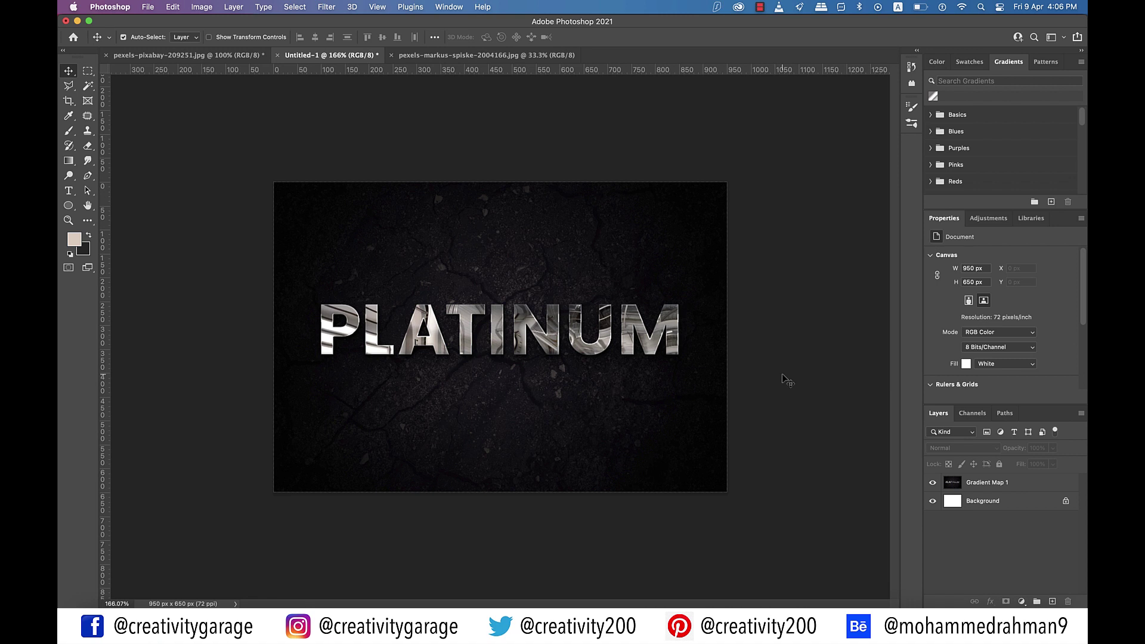
{"action": "key", "text": "super"}
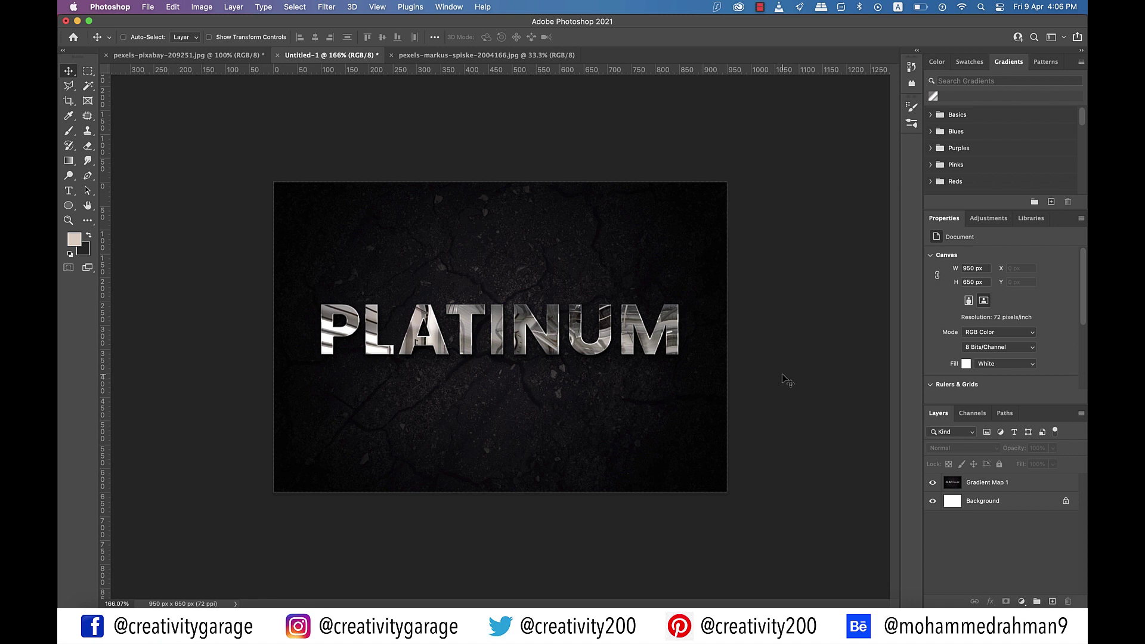